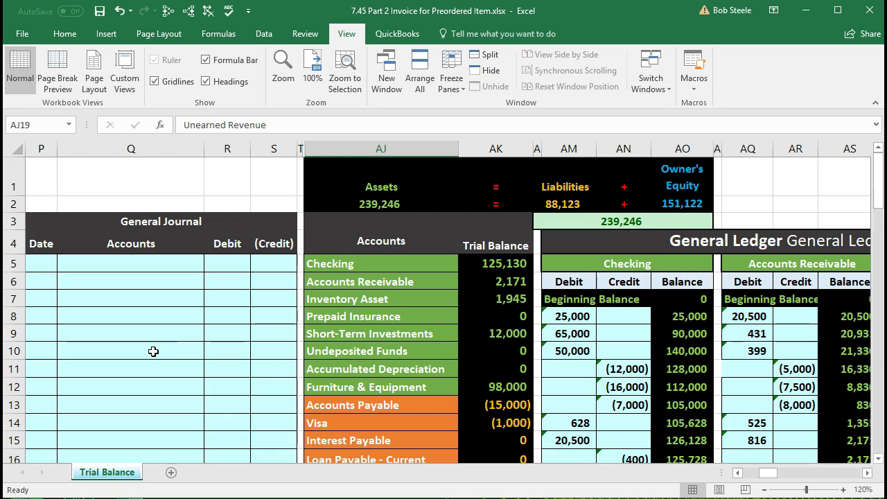
# Step: Paste 'Undeposited Funds' as a value into the first journal account cell
pyautogui.click(154, 351)
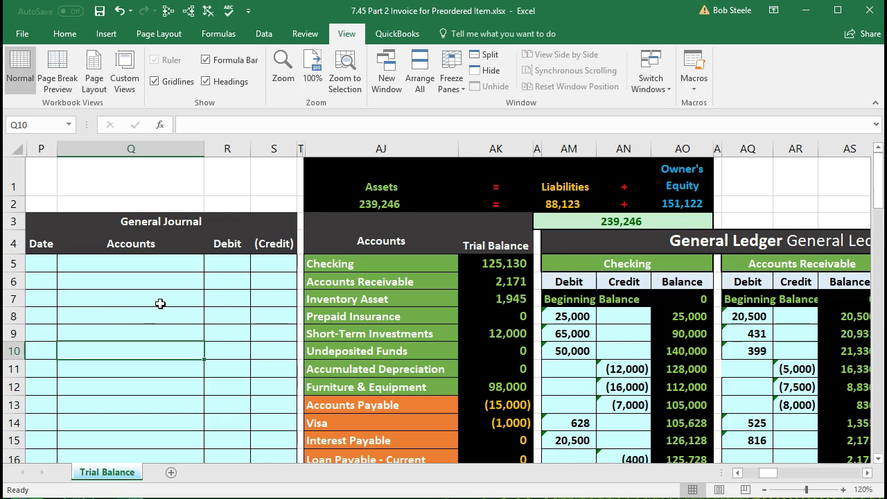
pyautogui.moveTo(316, 266); pyautogui.dragTo(469, 268)
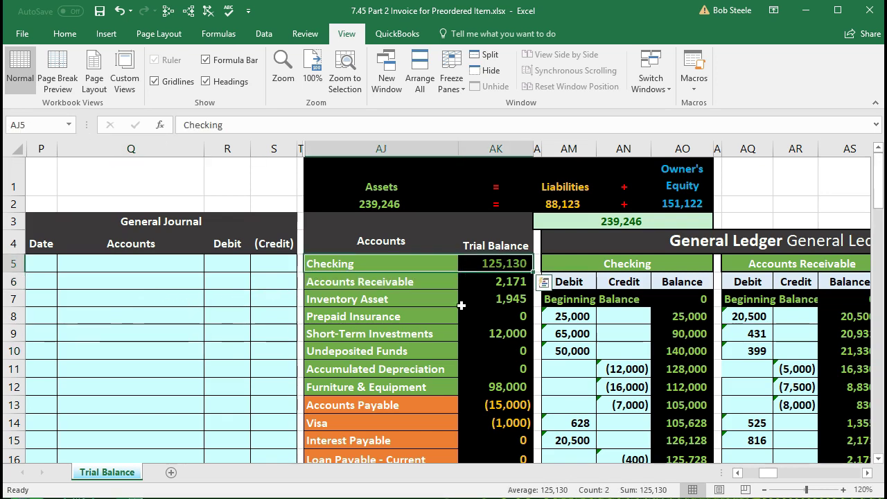
pyautogui.moveTo(447, 350); pyautogui.dragTo(471, 354)
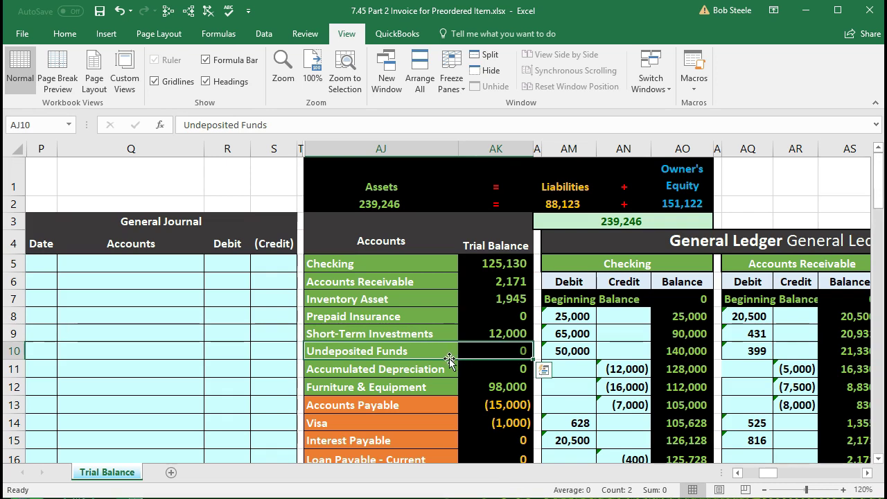
pyautogui.click(443, 353)
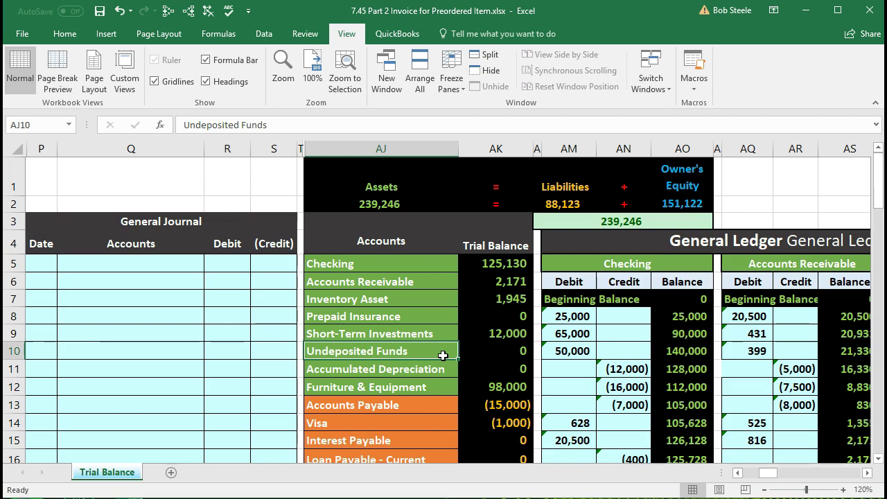
pyautogui.rightClick(444, 356)
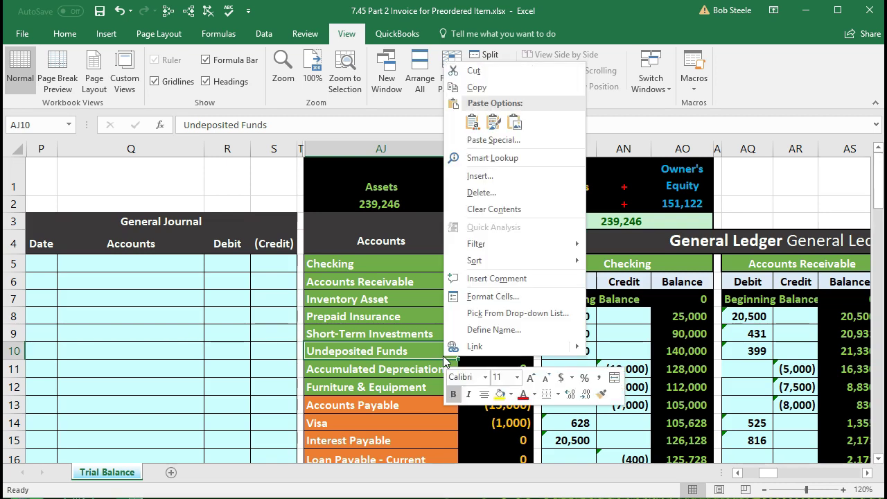
pyautogui.click(472, 88)
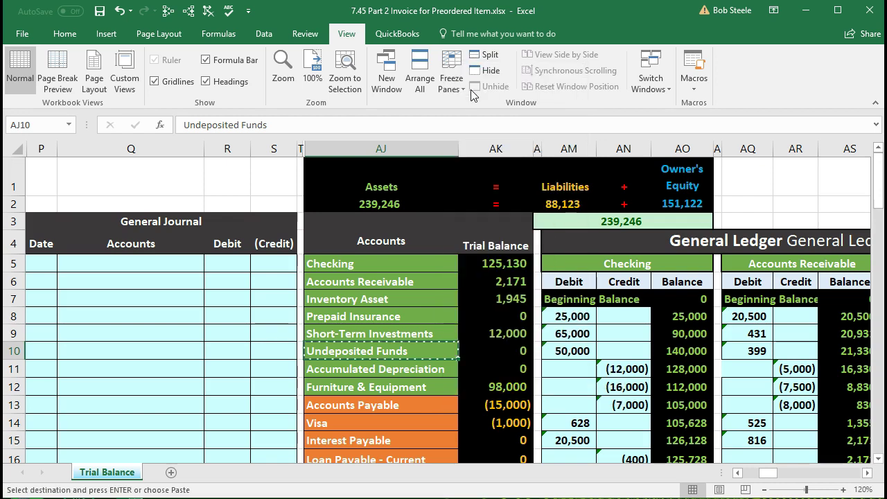
pyautogui.click(164, 263)
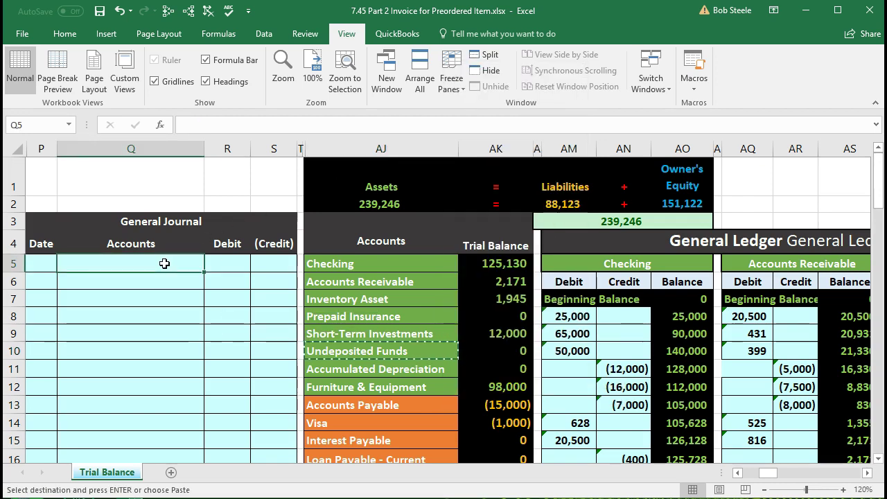
pyautogui.rightClick(164, 263)
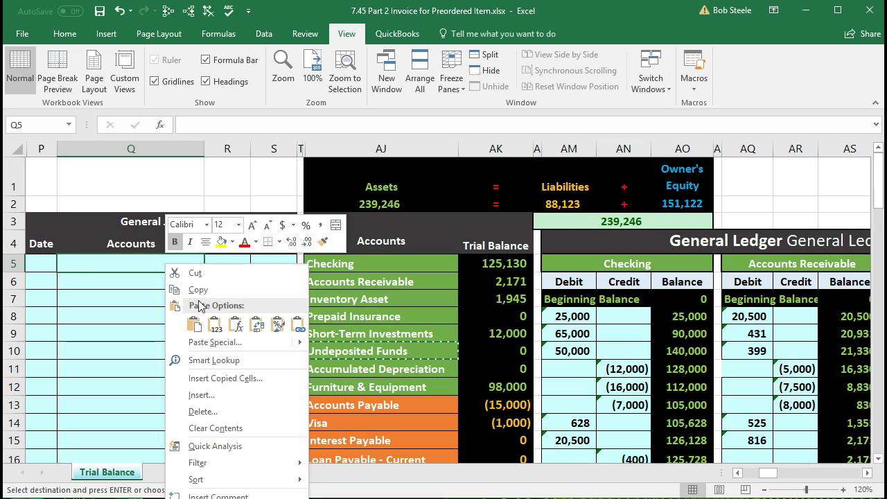
pyautogui.click(215, 324)
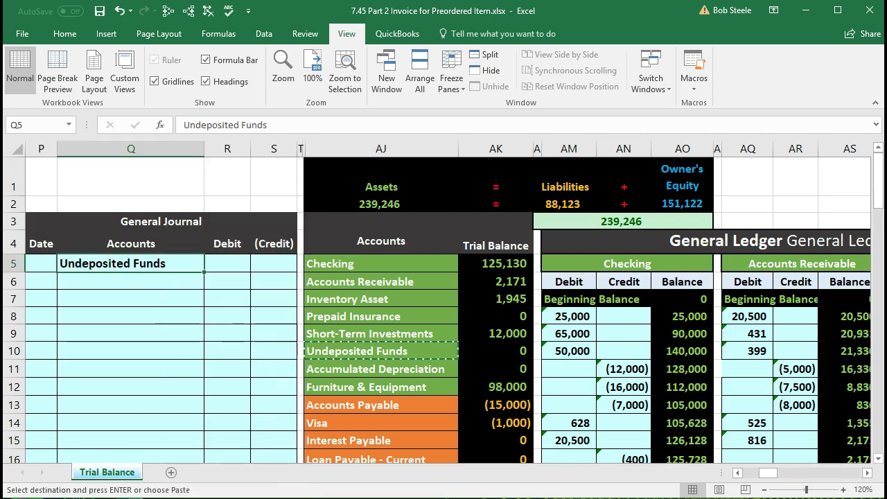
# Step: Enter the date 1/28 and a 430.5 debit, displayed as 431, on the first line
pyautogui.click(40, 263)
pyautogui.write('1/28')
pyautogui.press('Return')
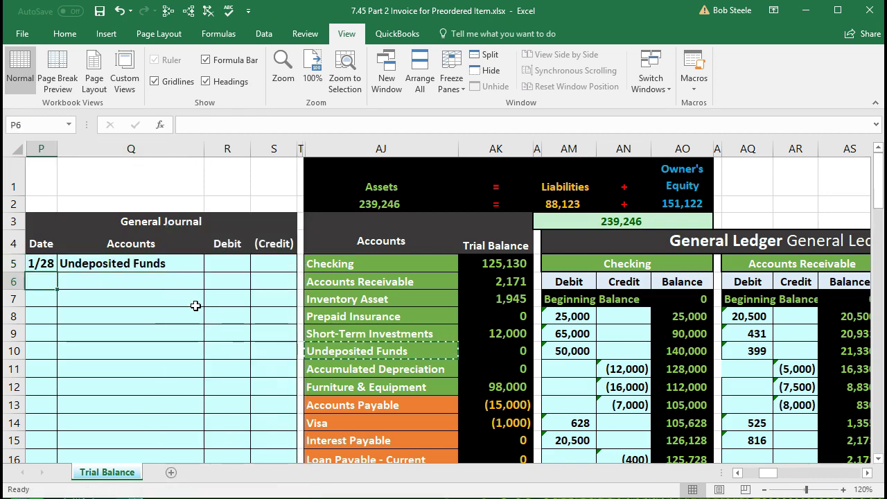
pyautogui.click(44, 263)
pyautogui.click(222, 267)
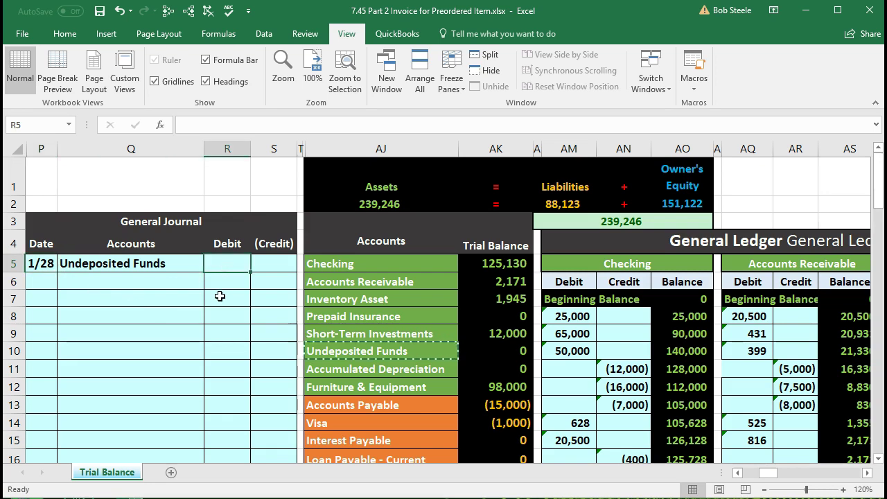
pyautogui.write('4')
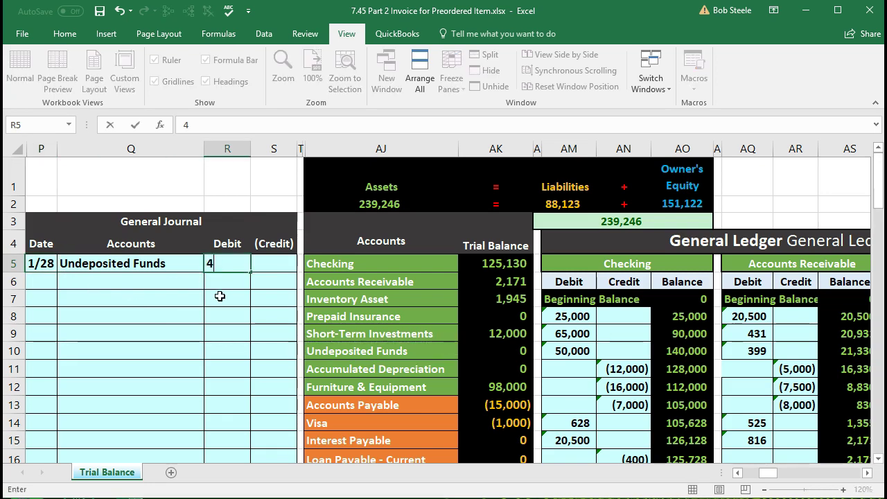
pyautogui.write('30.5')
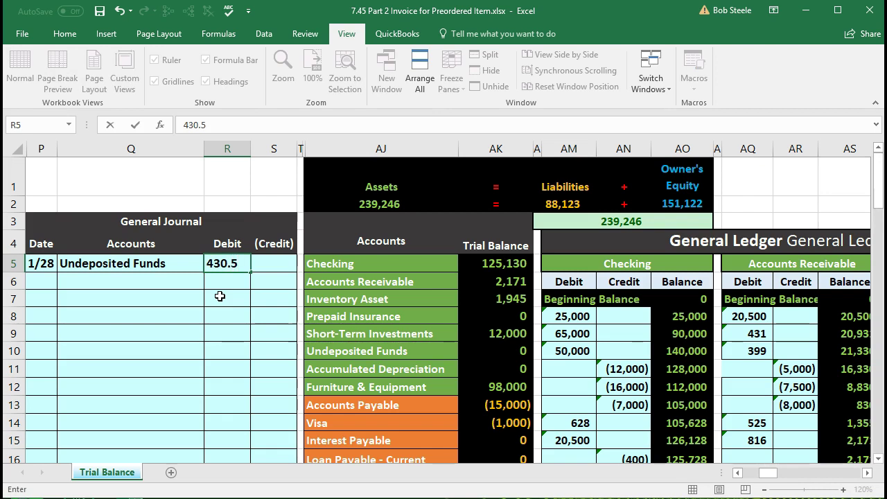
pyautogui.press('Return')
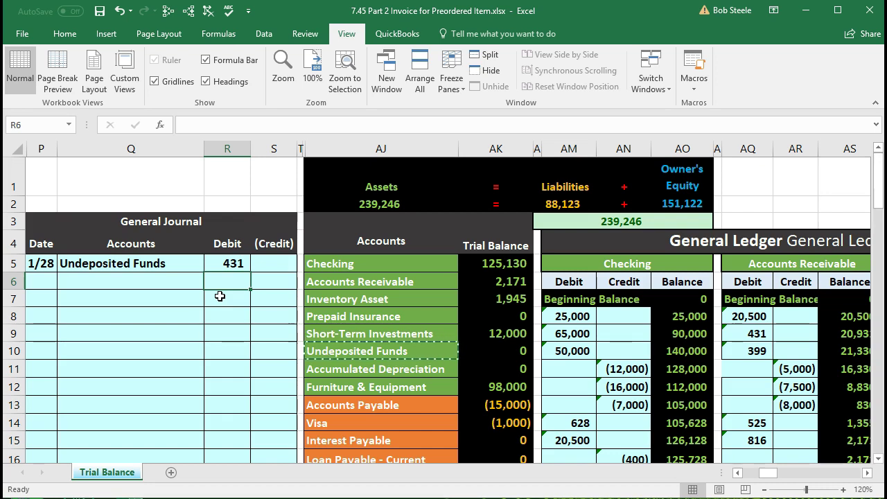
# Step: Enter the second-line credit as the negated debit, =-R5
pyautogui.press('Tab')
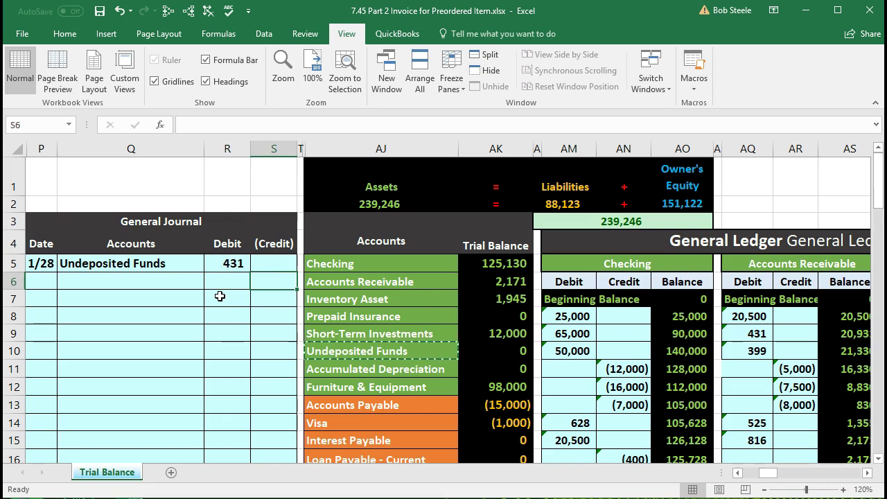
pyautogui.write('-')
pyautogui.press('Left')
pyautogui.press('Up')
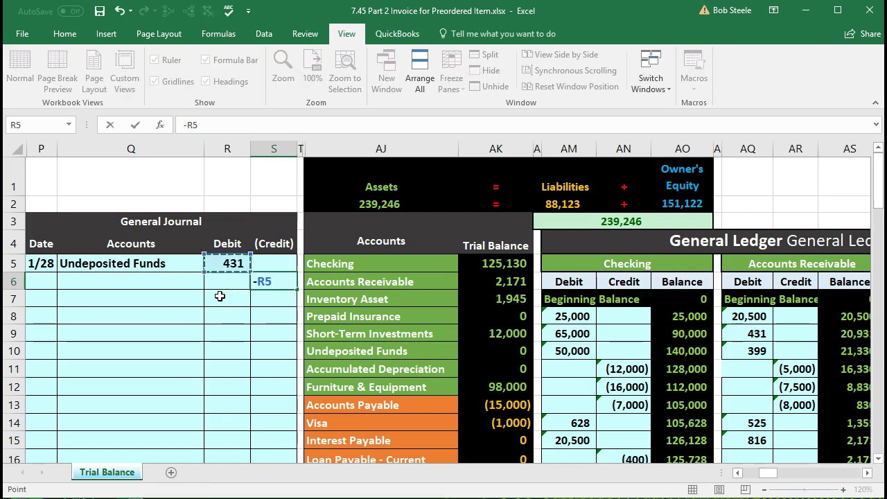
pyautogui.press('Return')
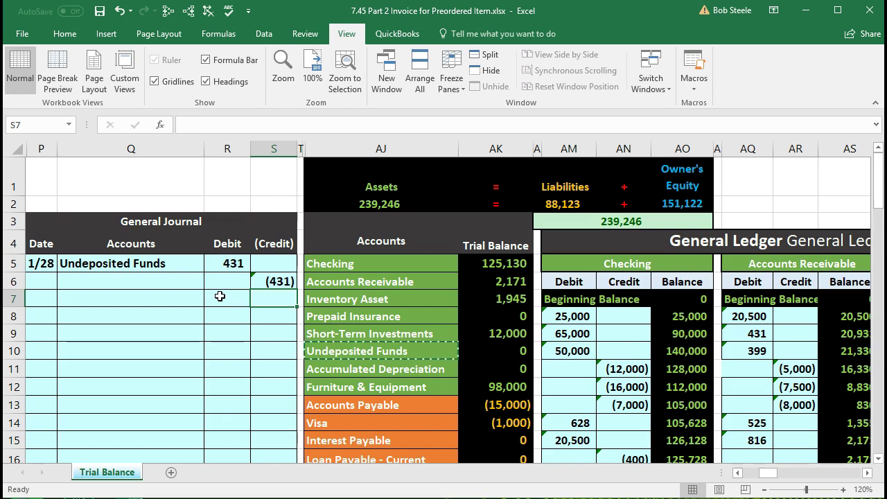
pyautogui.press('Up')
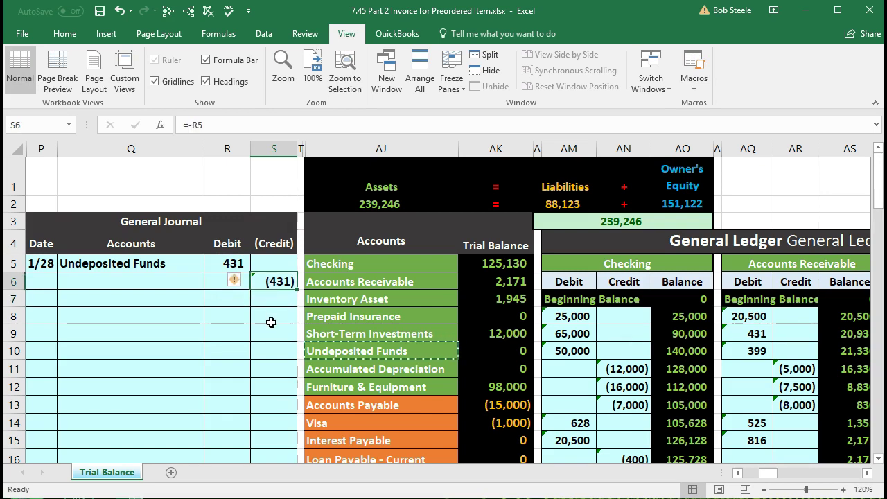
pyautogui.click(361, 282)
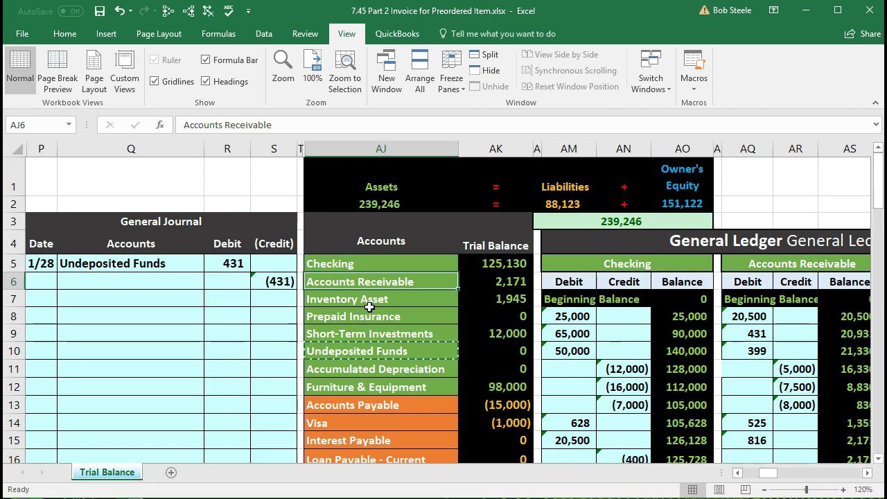
# Step: Paste 'Accounts Receivable' as a value into the second journal account cell
pyautogui.click(464, 279)
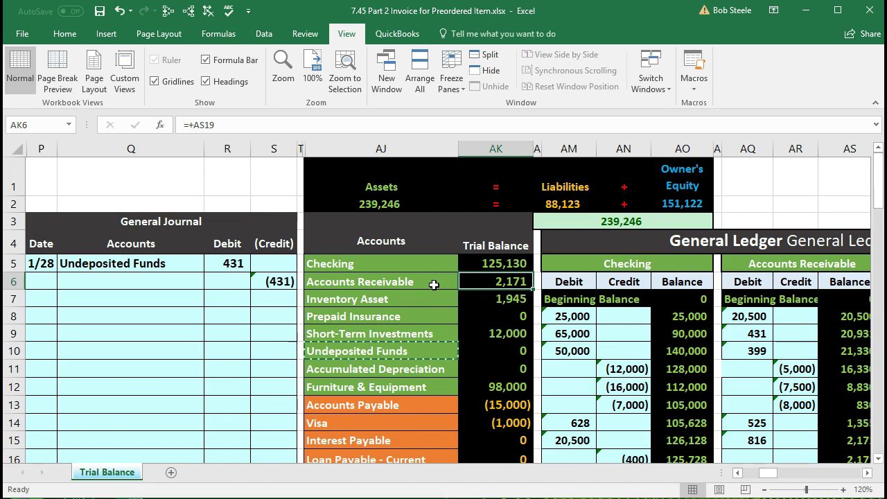
pyautogui.click(434, 284)
pyautogui.rightClick(434, 285)
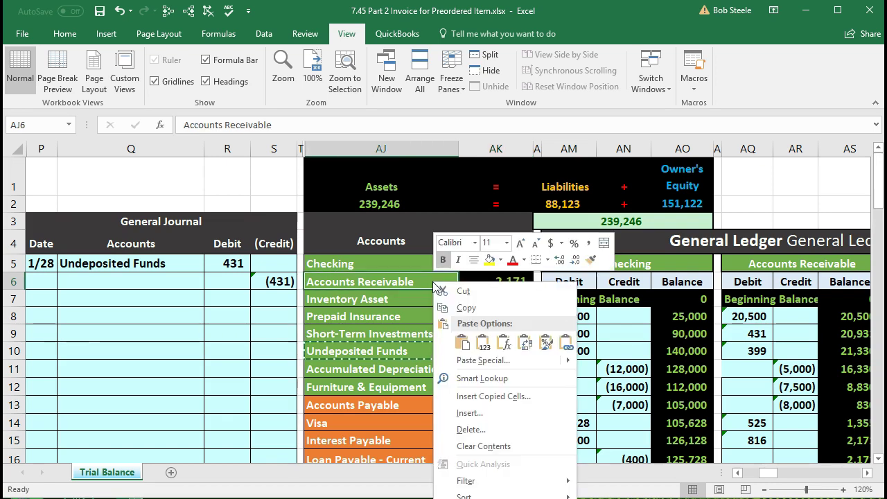
pyautogui.click(481, 308)
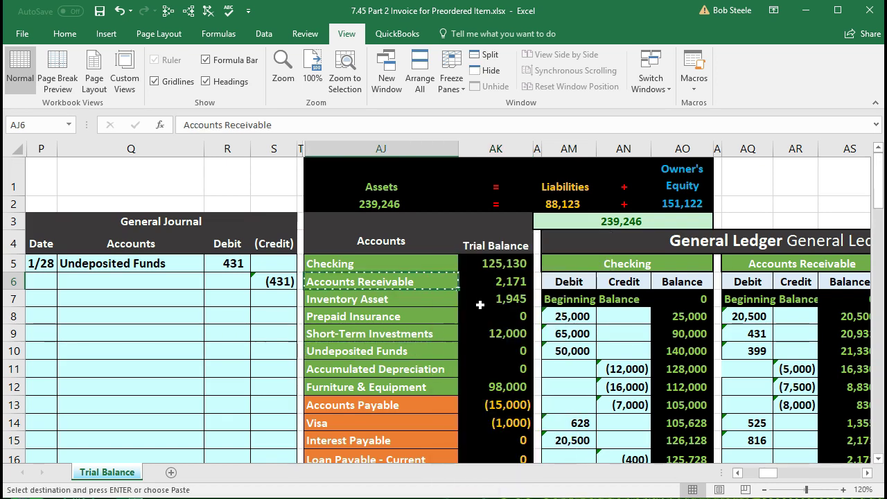
pyautogui.click(174, 282)
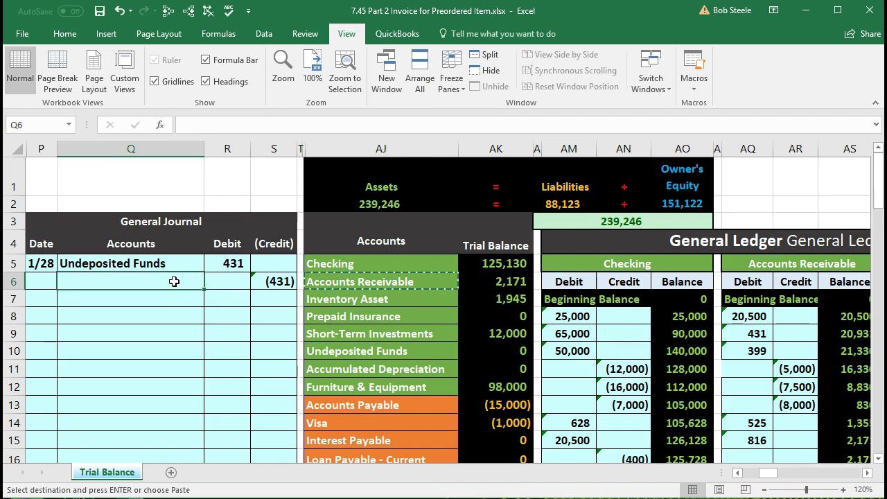
pyautogui.rightClick(174, 281)
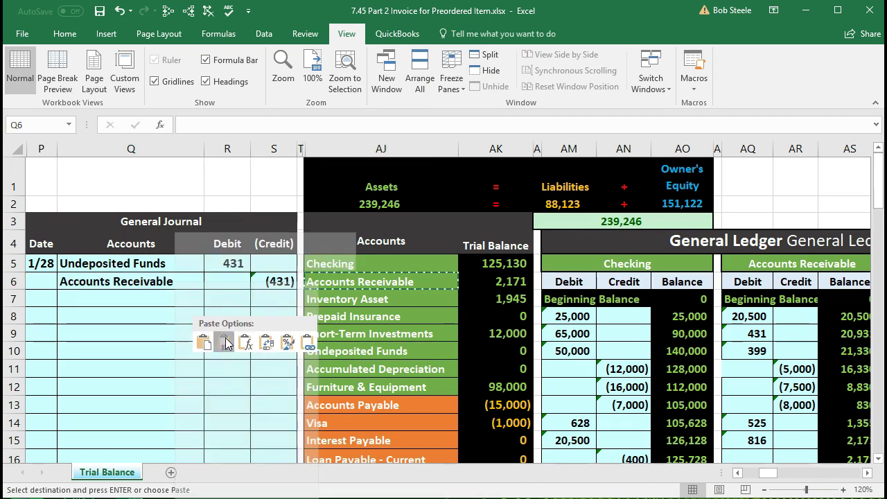
pyautogui.click(225, 341)
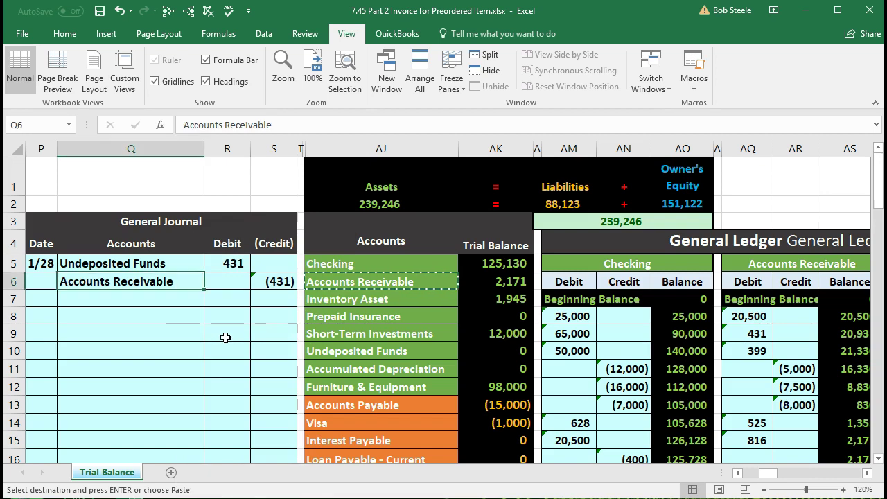
# Step: Indent Accounts Receivable beneath Undeposited Funds using Increase Indent
pyautogui.click(73, 36)
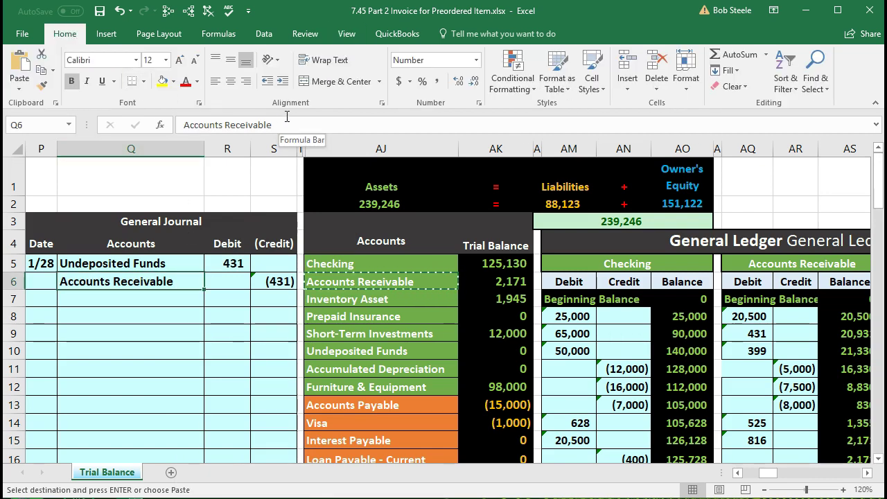
pyautogui.click(284, 81)
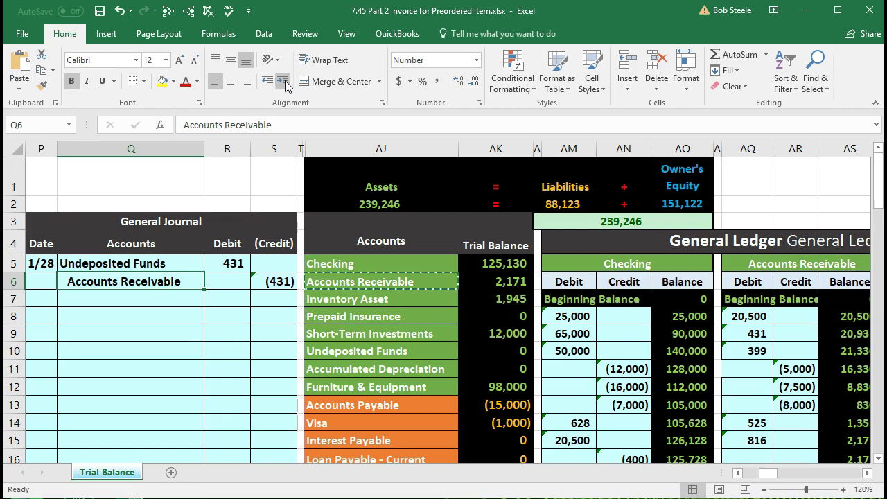
pyautogui.moveTo(173, 264); pyautogui.dragTo(255, 276)
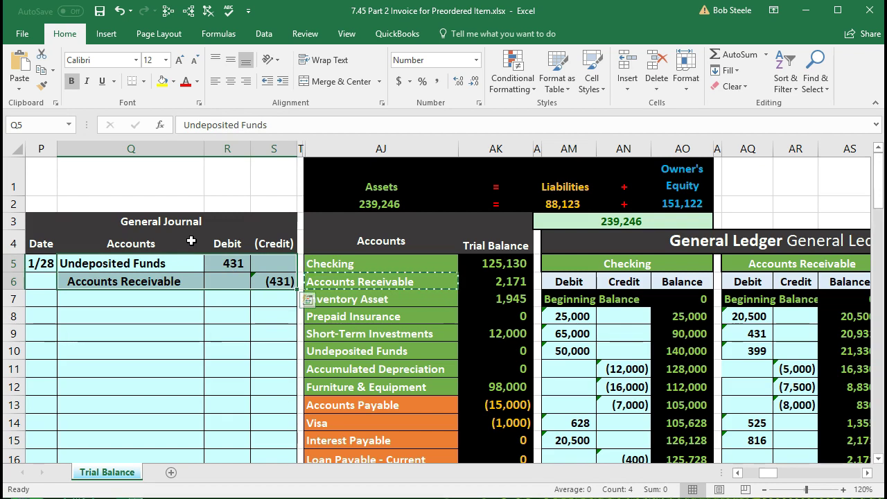
# Step: Freeze panes on the journal columns, then move right from the Undeposited Funds row
pyautogui.click(198, 304)
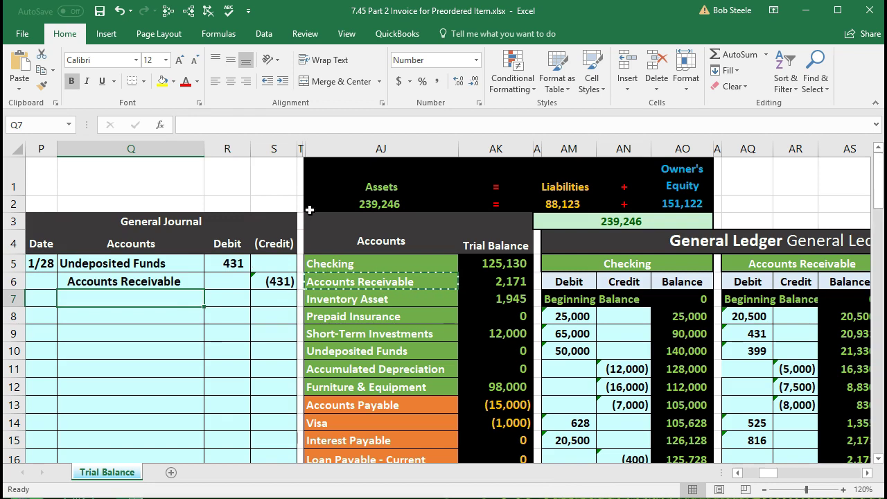
pyautogui.click(333, 183)
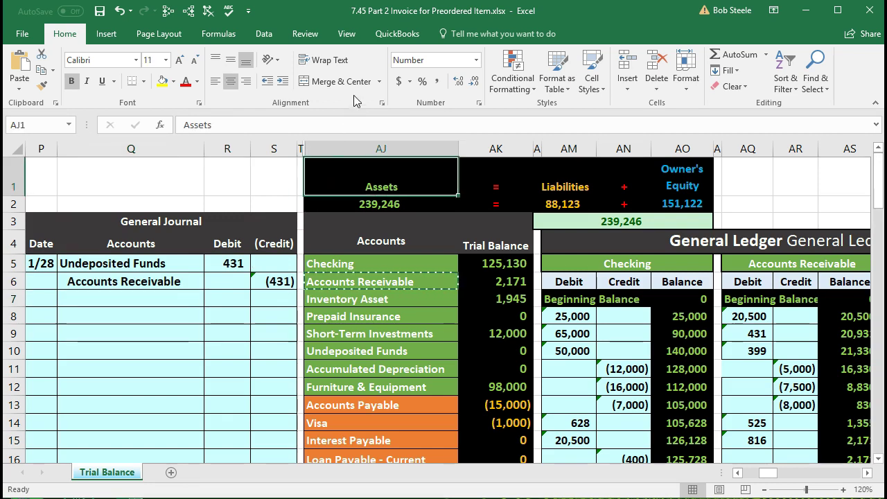
pyautogui.click(348, 34)
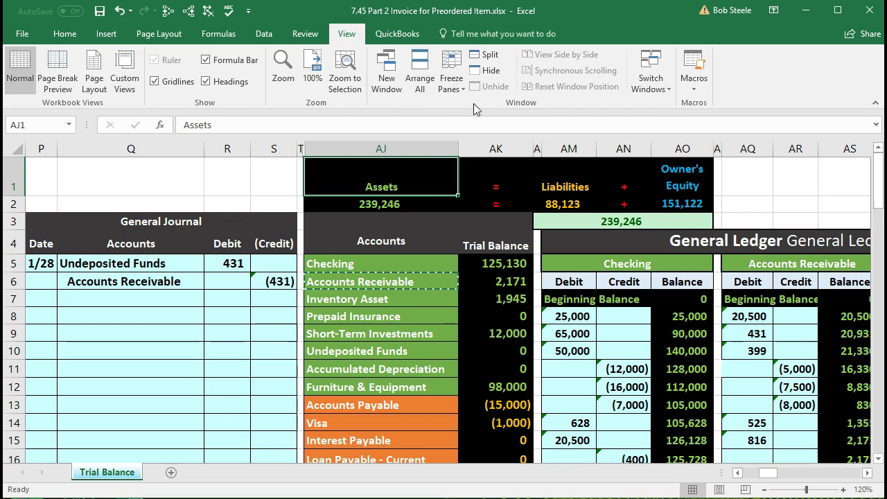
pyautogui.click(452, 81)
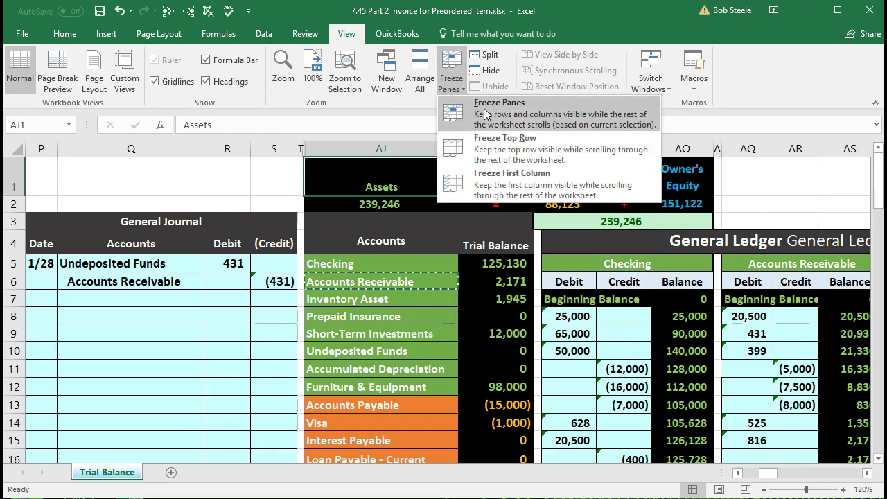
pyautogui.click(527, 111)
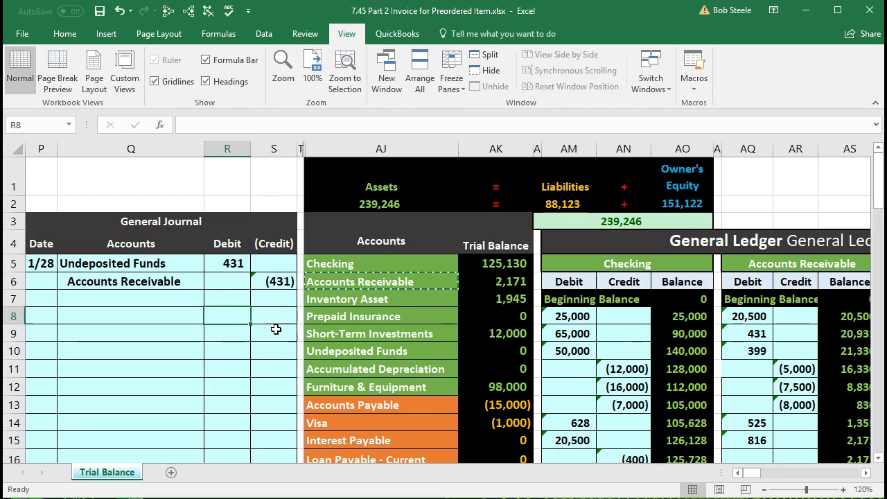
pyautogui.click(331, 351)
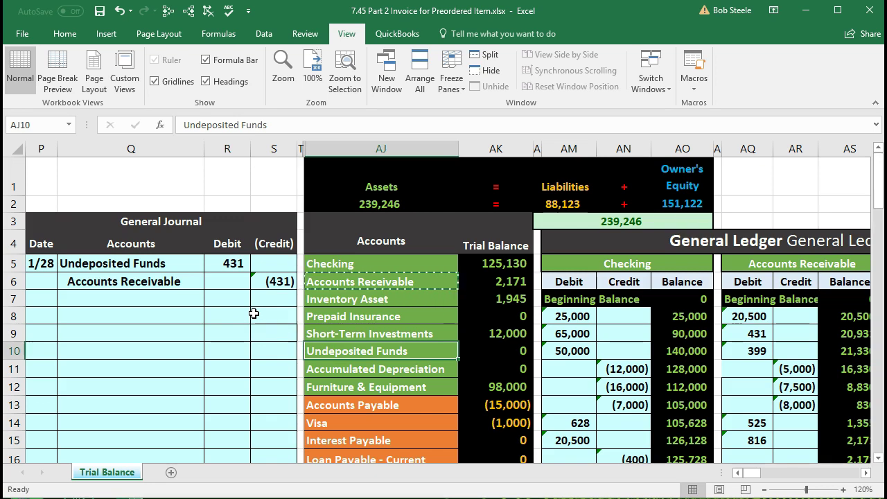
pyautogui.press('Right')
pyautogui.press('Right')
pyautogui.press('Right')
pyautogui.press('Right')
pyautogui.press('Right')
pyautogui.press('Right')
pyautogui.press('Right')
pyautogui.press('Right')
pyautogui.press('Right')
pyautogui.press('Right')
pyautogui.press('Right')
pyautogui.press('Right')
pyautogui.press('Right')
pyautogui.press('Right')
pyautogui.press('Right')
pyautogui.press('Right')
pyautogui.press('Right')
pyautogui.press('Right')
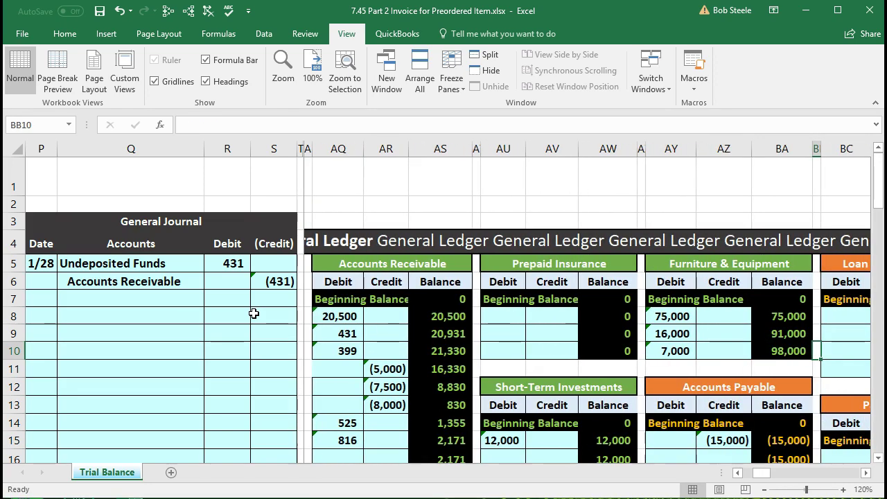
# Step: Zoom out to 90% and link the next Undeposited Funds debit cell to the journal's 431
pyautogui.scroll(-5, 442, 337)
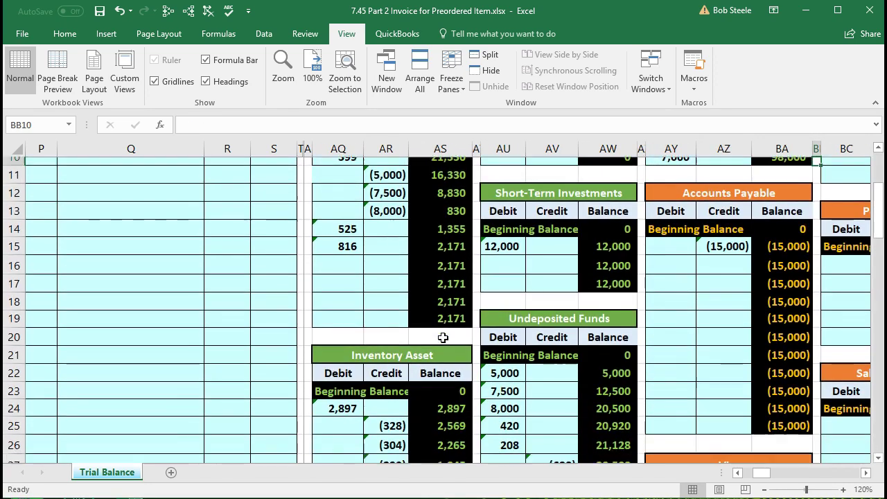
pyautogui.scroll(-1, 442, 337)
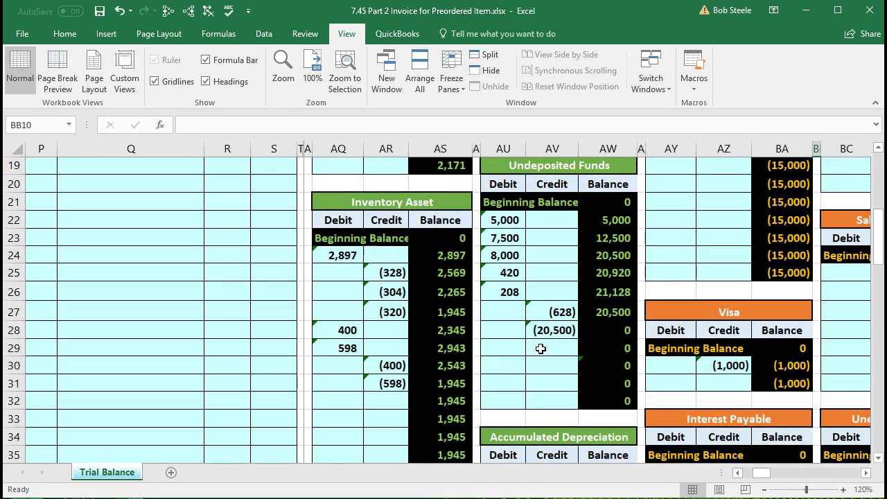
pyautogui.click(505, 348)
pyautogui.scroll(2, 508, 343)
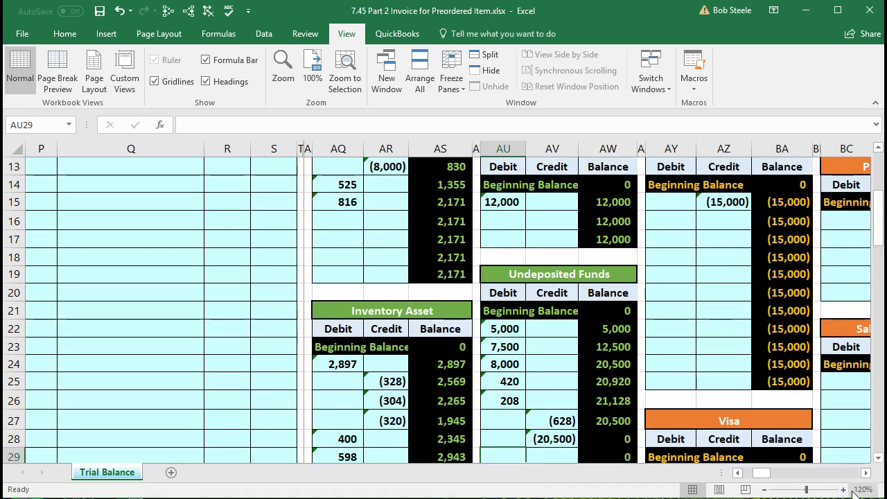
pyautogui.click(765, 490)
pyautogui.click(766, 490)
pyautogui.click(765, 490)
pyautogui.scroll(2, 402, 413)
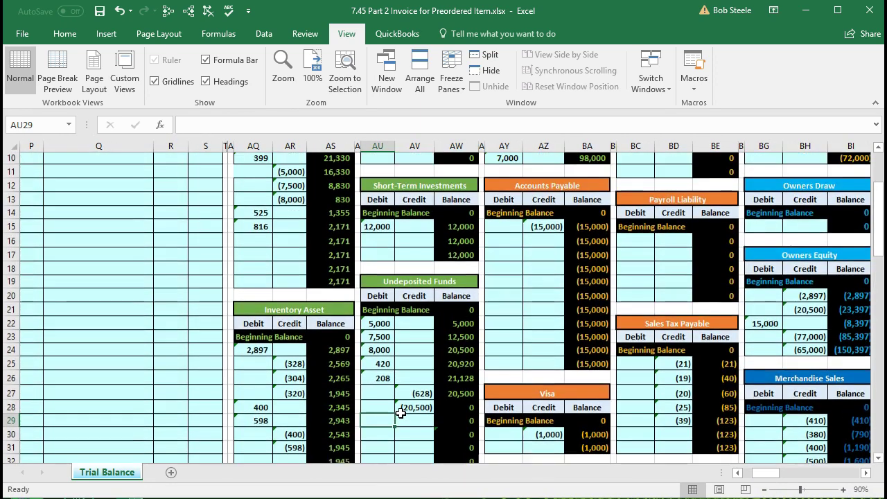
pyautogui.scroll(1, 400, 414)
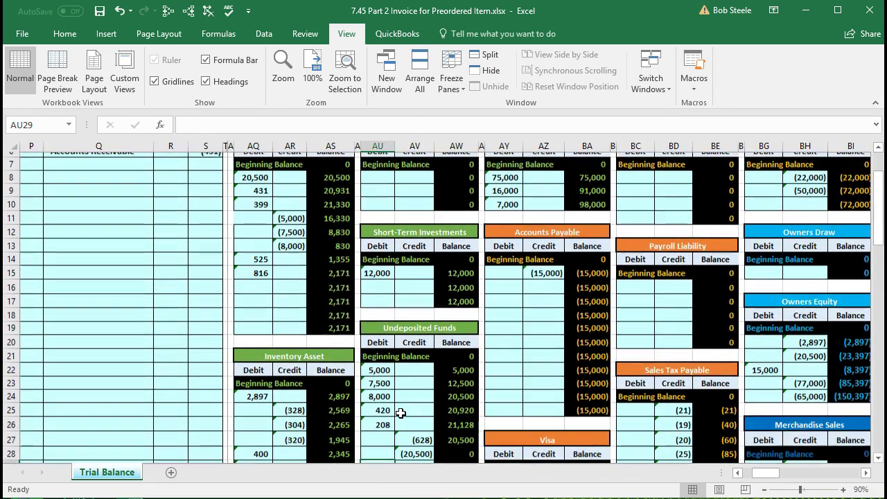
pyautogui.scroll(-1, 400, 414)
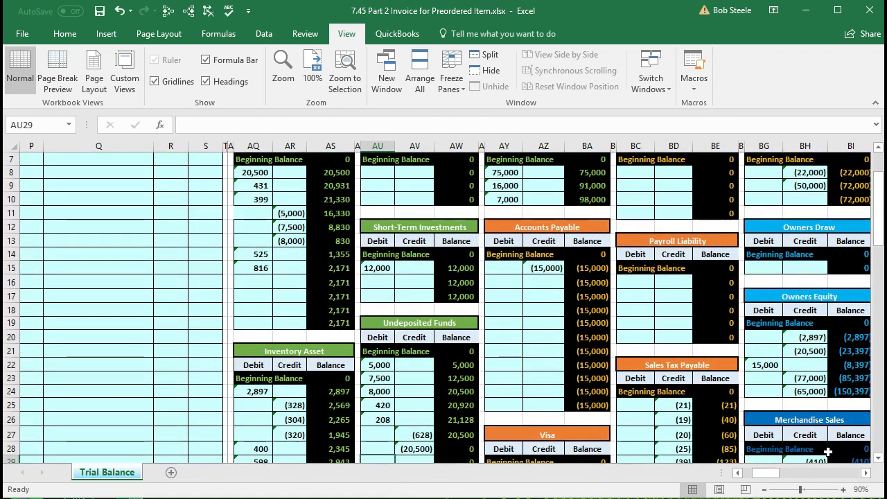
pyautogui.click(866, 472)
pyautogui.click(865, 473)
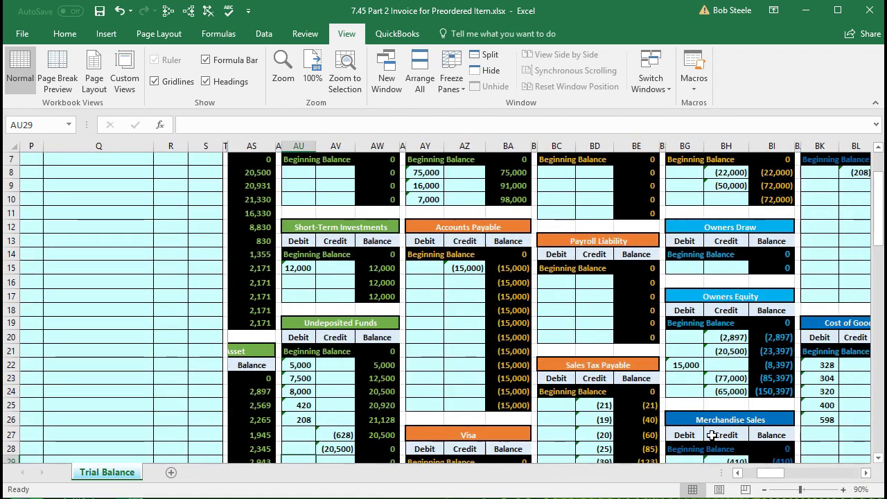
pyautogui.scroll(-1, 507, 393)
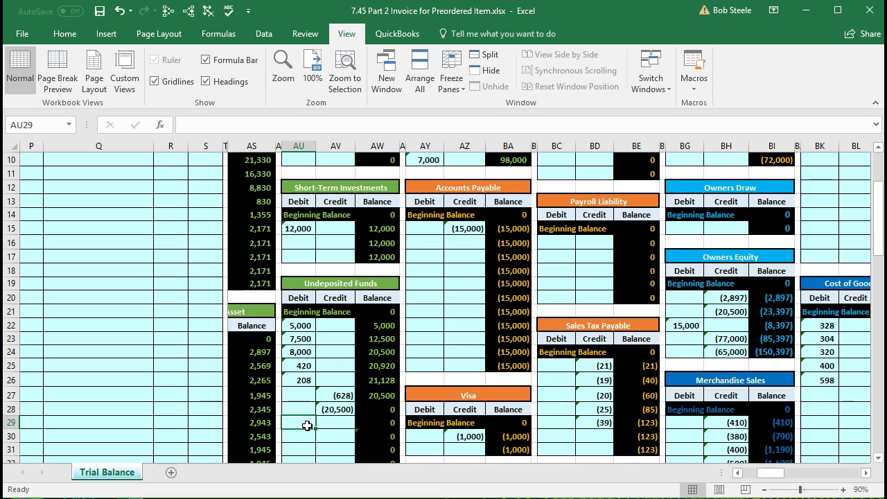
pyautogui.write('=')
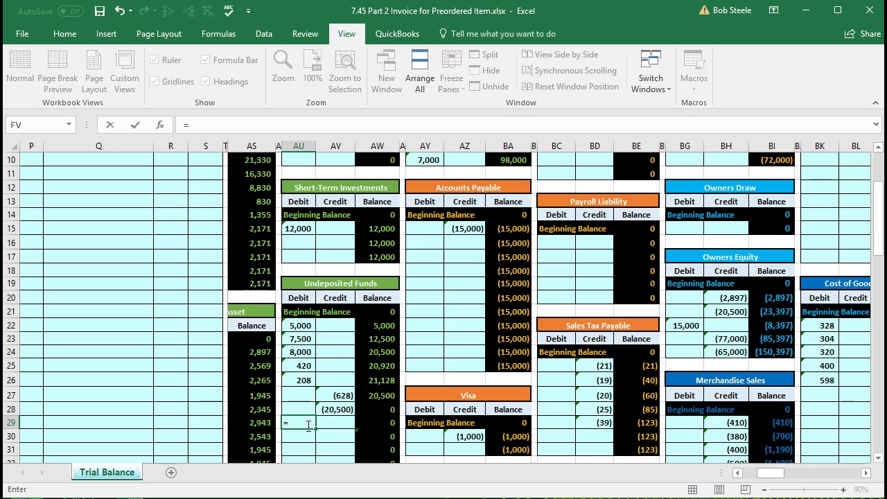
pyautogui.scroll(2, 310, 425)
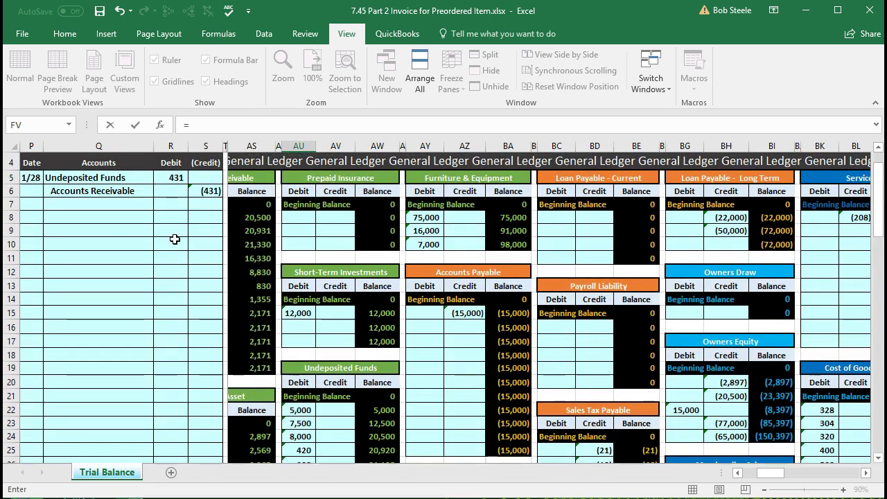
pyautogui.click(173, 178)
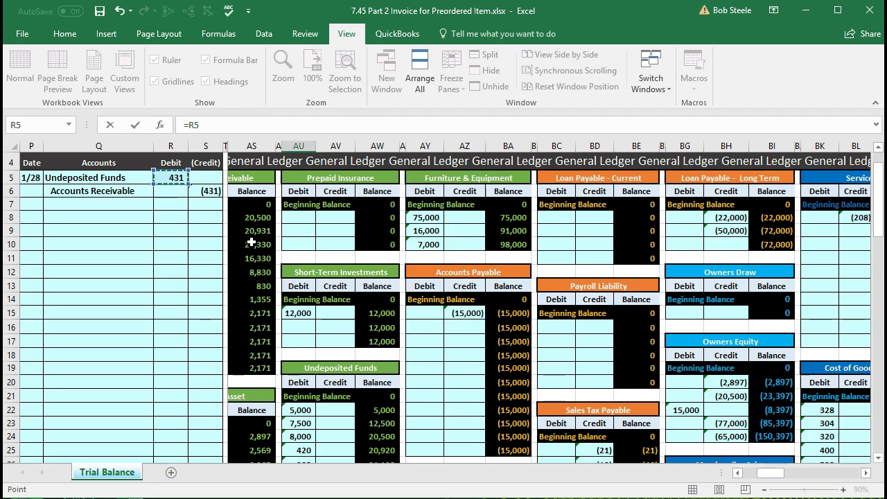
pyautogui.press('Return')
# Step: Zoom back to 120% and re-enter the debit as =R5, giving a 431 balance
pyautogui.scroll(-2, 251, 241)
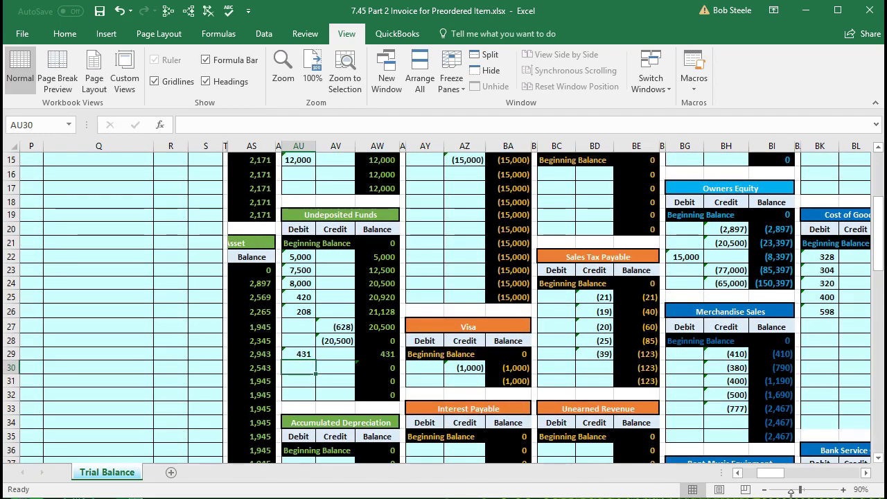
pyautogui.click(843, 490)
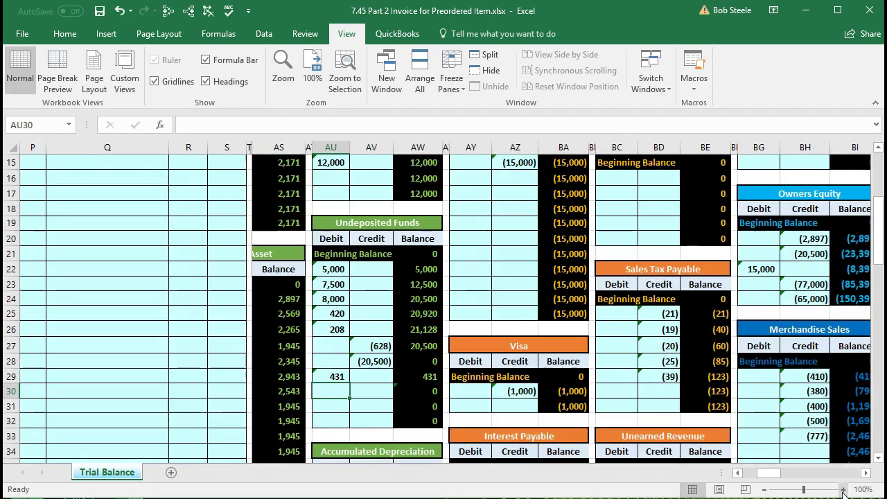
pyautogui.click(843, 491)
pyautogui.click(843, 490)
pyautogui.scroll(-1, 617, 435)
pyautogui.scroll(-1, 618, 435)
pyautogui.click(415, 368)
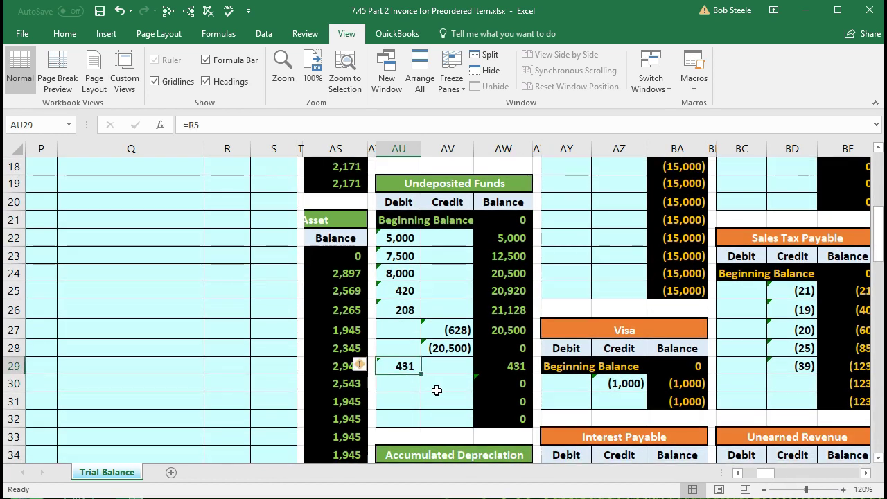
pyautogui.press('Delete')
pyautogui.write('=')
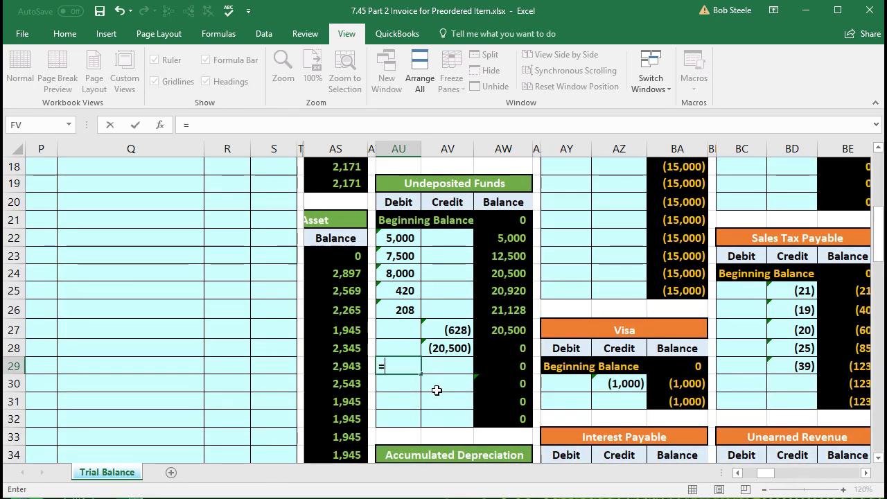
pyautogui.write('r5')
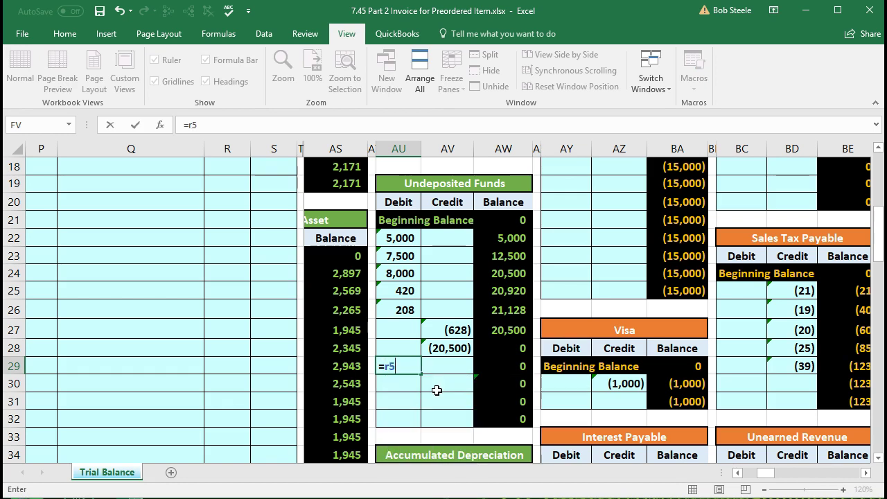
pyautogui.press('Return')
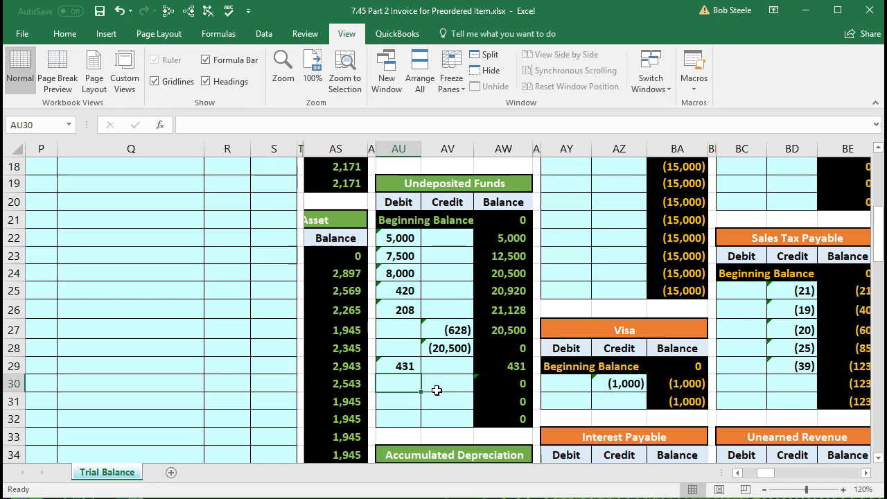
pyautogui.click(501, 368)
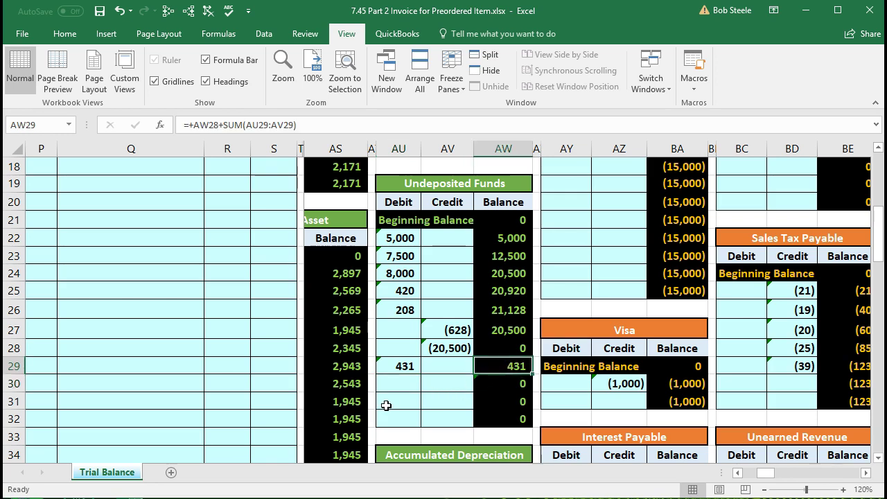
pyautogui.press('Left')
pyautogui.press('Left')
pyautogui.press('Left')
pyautogui.press('Left')
pyautogui.press('Left')
pyautogui.press('Left')
pyautogui.press('Left')
pyautogui.press('Left')
pyautogui.press('Left')
pyautogui.press('Left')
pyautogui.press('Left')
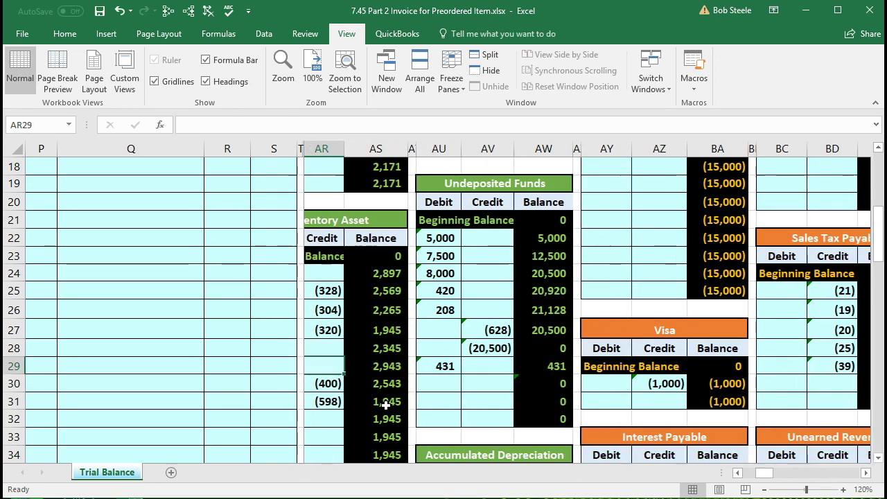
pyautogui.press('Left')
pyautogui.press('Left')
pyautogui.press('Left')
pyautogui.press('Left')
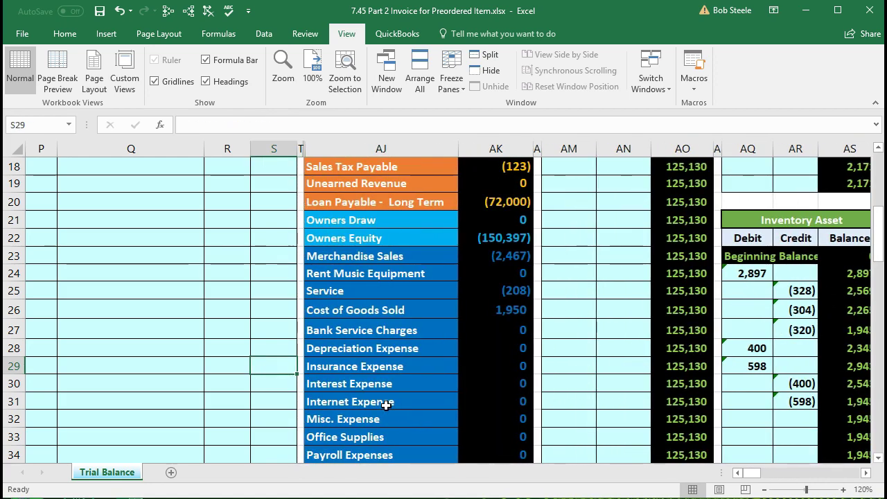
pyautogui.scroll(4, 386, 405)
pyautogui.scroll(2, 386, 405)
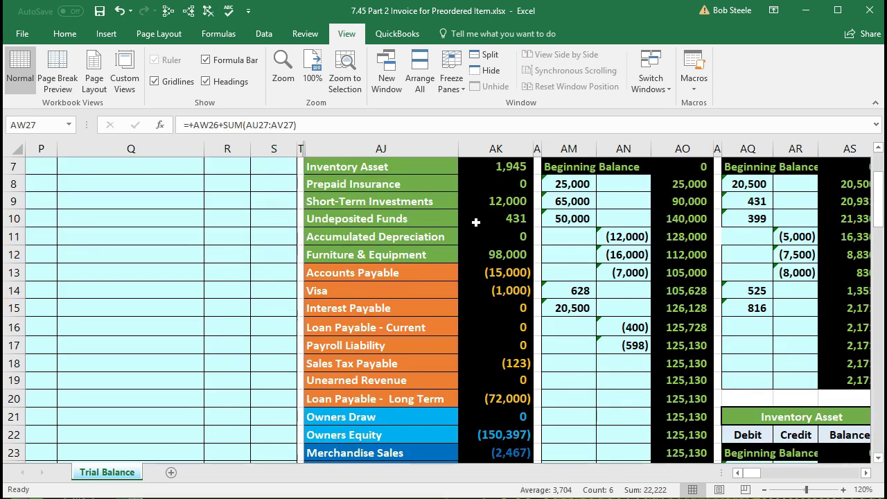
pyautogui.click(477, 220)
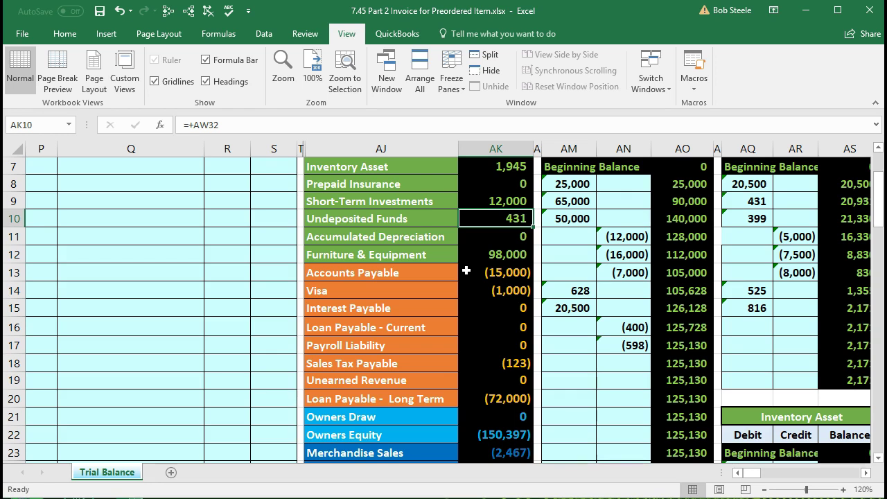
pyautogui.scroll(1, 466, 271)
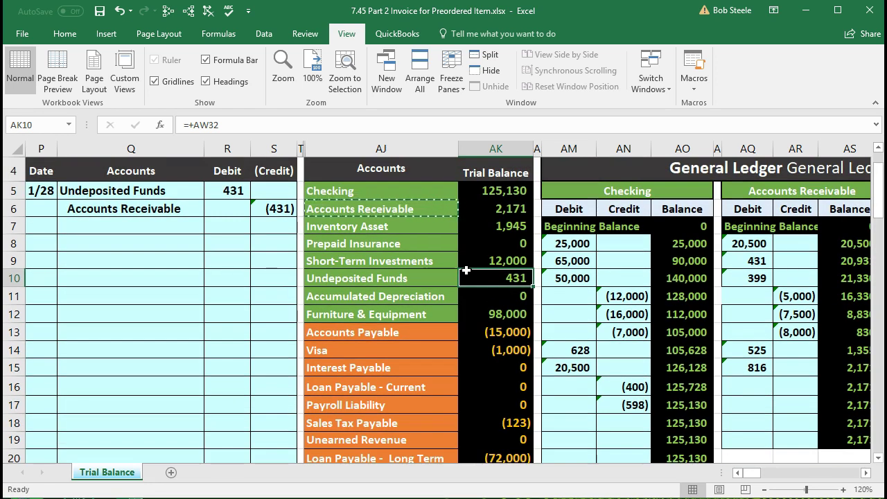
pyautogui.scroll(-3, 466, 271)
pyautogui.scroll(-4, 466, 271)
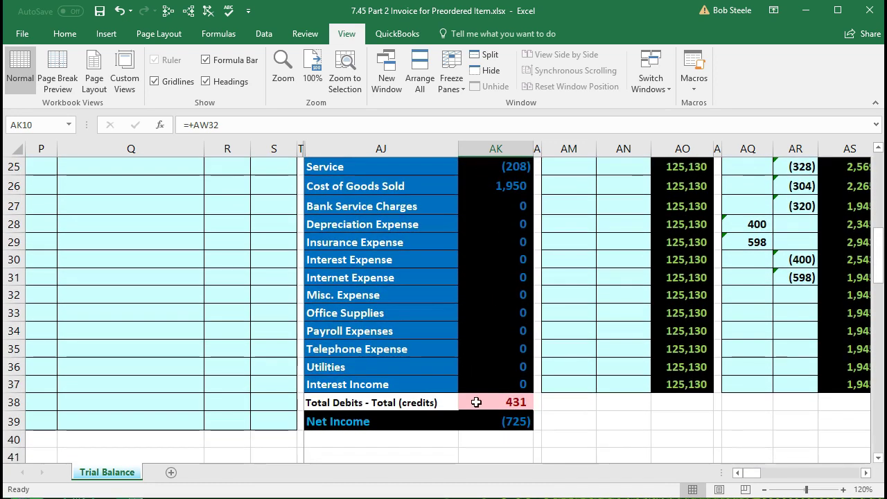
pyautogui.click(476, 402)
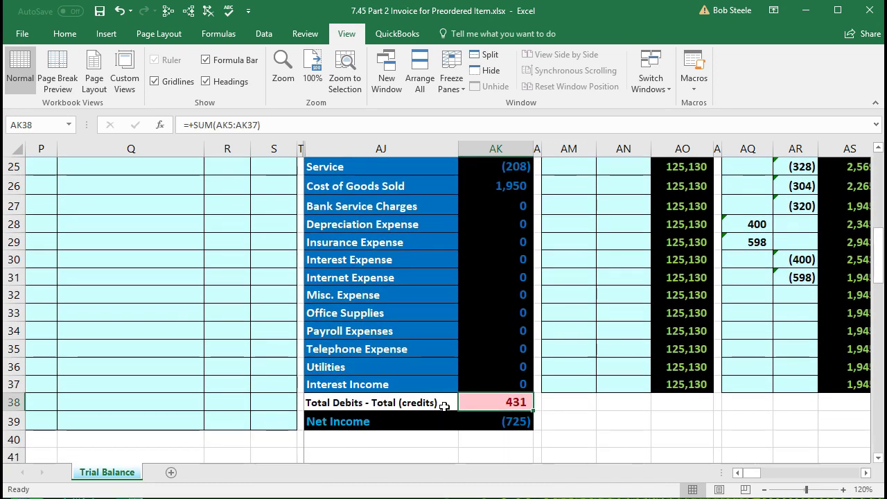
pyautogui.click(476, 420)
pyautogui.scroll(8, 350, 405)
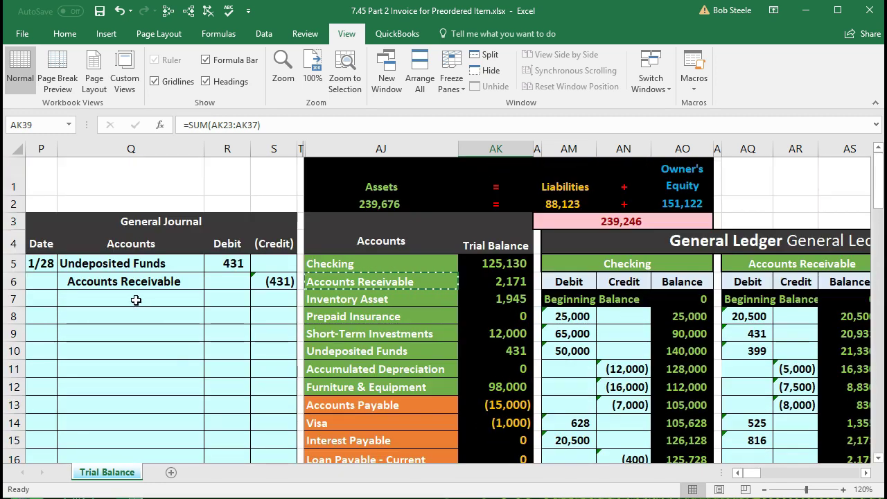
pyautogui.moveTo(125, 282); pyautogui.dragTo(259, 281)
pyautogui.moveTo(317, 271); pyautogui.dragTo(478, 284)
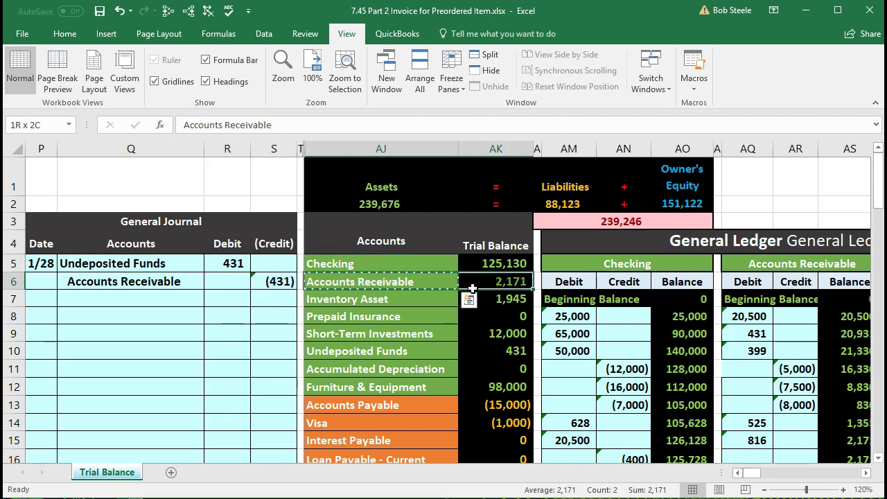
# Step: Link the next Accounts Receivable ledger credit cell to the journal's (431) in S6
pyautogui.press('Right')
pyautogui.press('Right')
pyautogui.press('Right')
pyautogui.press('Right')
pyautogui.press('Right')
pyautogui.press('Right')
pyautogui.press('Right')
pyautogui.press('Right')
pyautogui.press('Right')
pyautogui.press('Right')
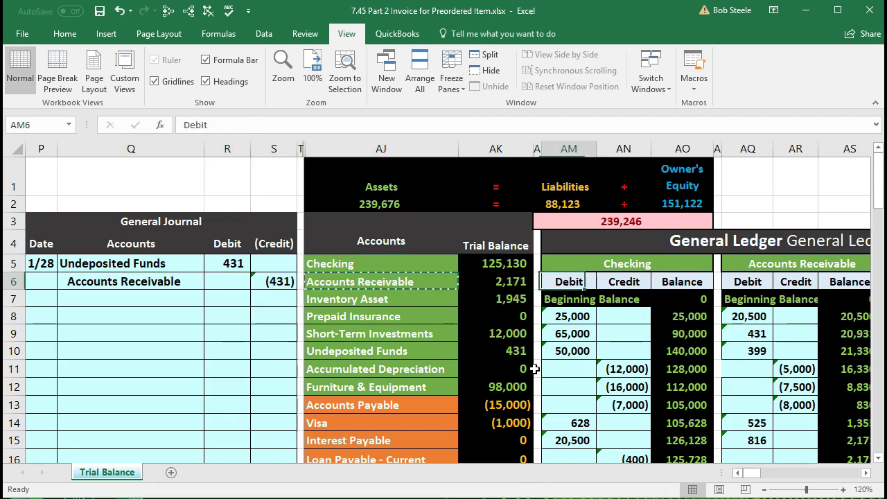
pyautogui.press('Right')
pyautogui.press('Right')
pyautogui.press('Right')
pyautogui.press('Right')
pyautogui.press('Right')
pyautogui.press('Right')
pyautogui.press('Right')
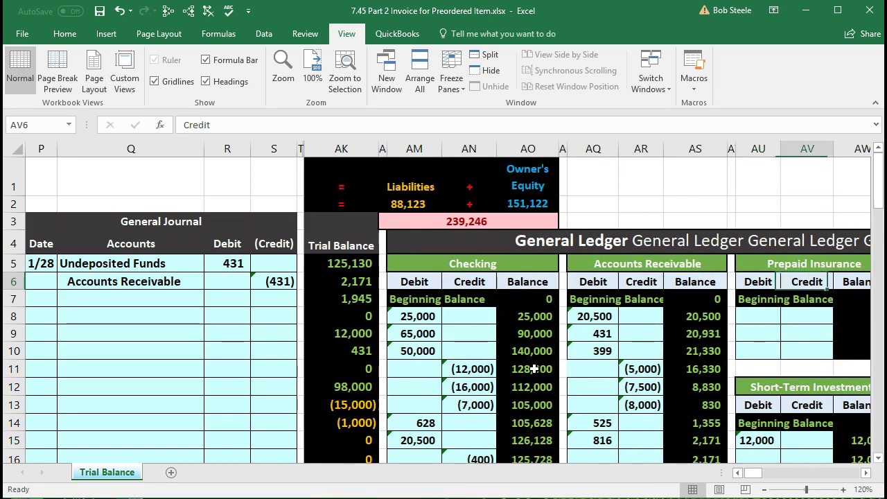
pyautogui.press('Right')
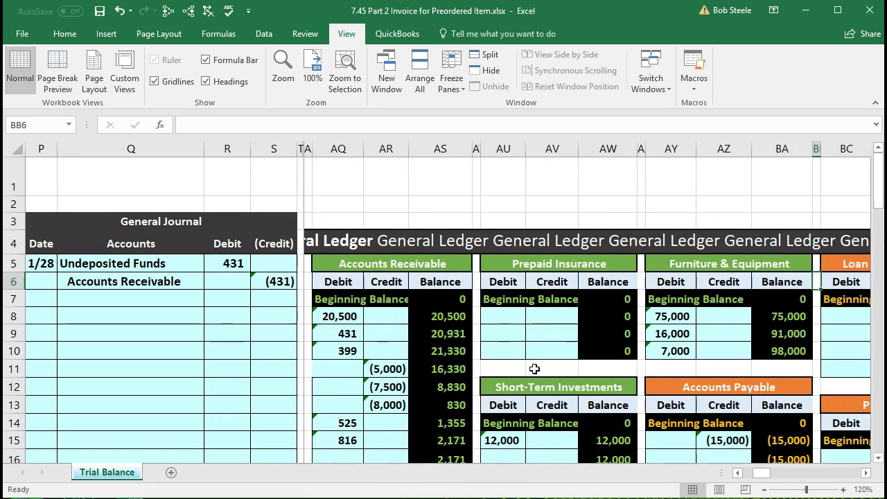
pyautogui.scroll(-1, 473, 353)
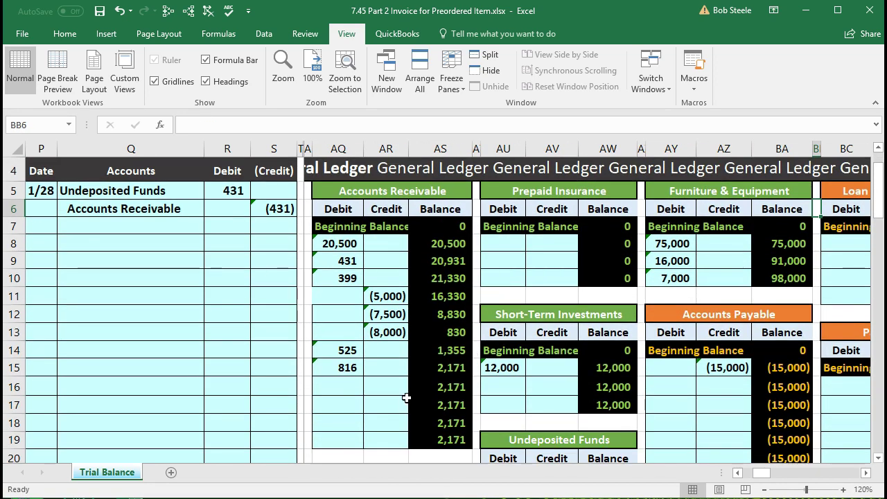
pyautogui.click(382, 384)
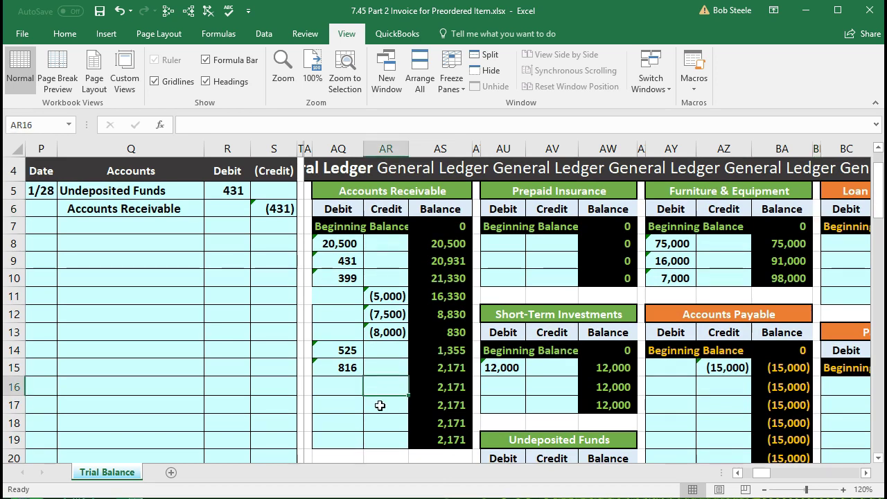
pyautogui.write('=')
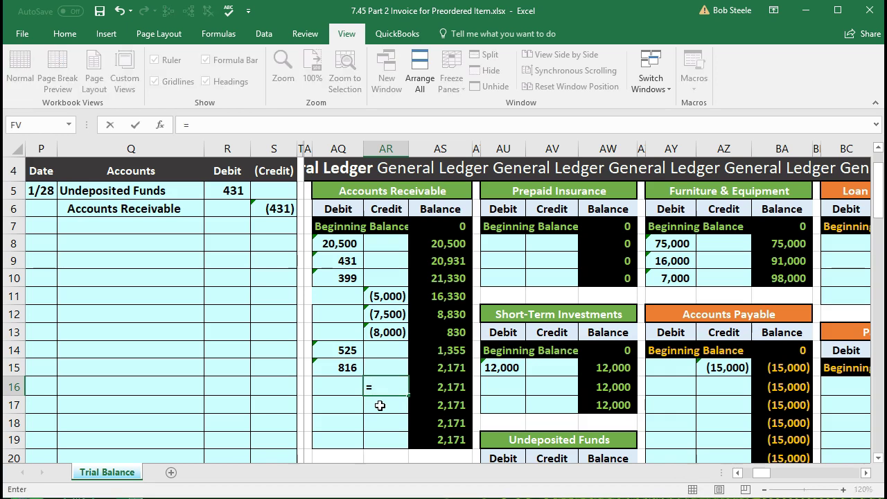
pyautogui.click(282, 210)
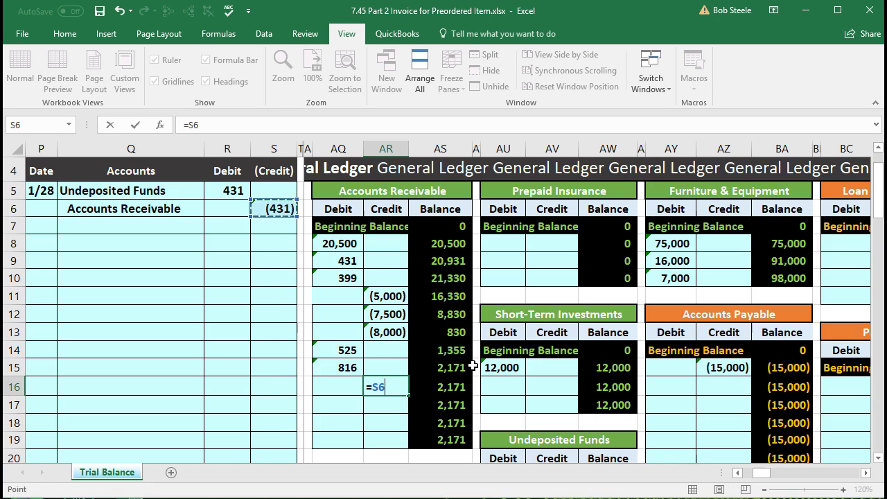
pyautogui.press('Return')
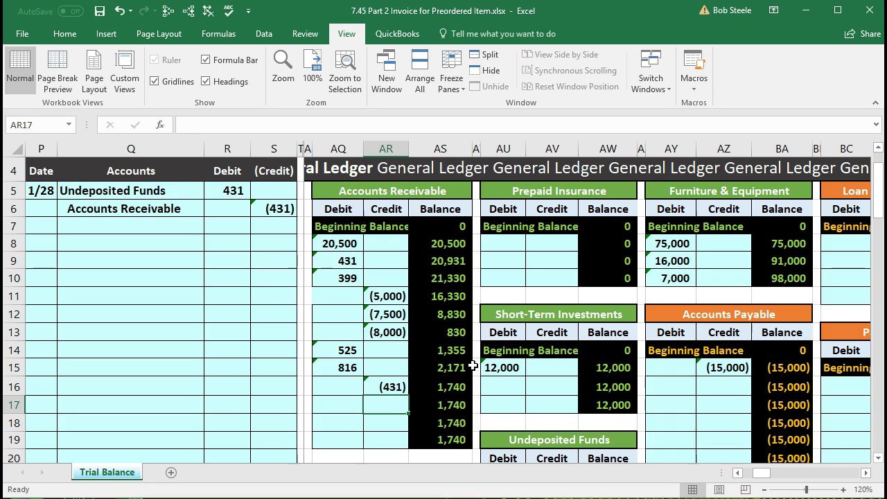
pyautogui.press('Left')
pyautogui.press('Left')
pyautogui.press('Left')
pyautogui.press('Left')
pyautogui.press('Left')
pyautogui.press('Left')
pyautogui.press('Left')
pyautogui.press('Left')
pyautogui.press('Left')
pyautogui.press('Left')
pyautogui.press('Left')
pyautogui.press('Left')
pyautogui.press('Left')
pyautogui.press('Left')
pyautogui.press('Left')
pyautogui.press('Left')
pyautogui.press('Left')
pyautogui.press('Left')
pyautogui.press('Left')
pyautogui.press('Left')
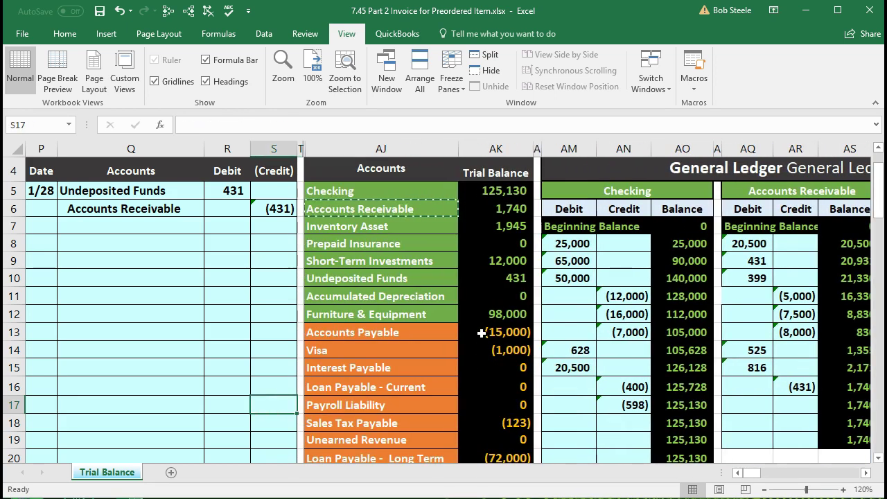
pyautogui.click(493, 206)
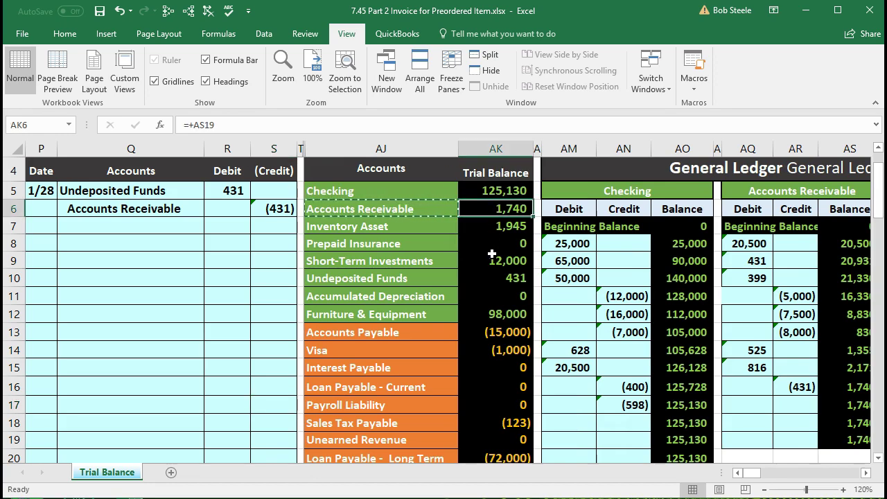
pyautogui.scroll(-7, 484, 270)
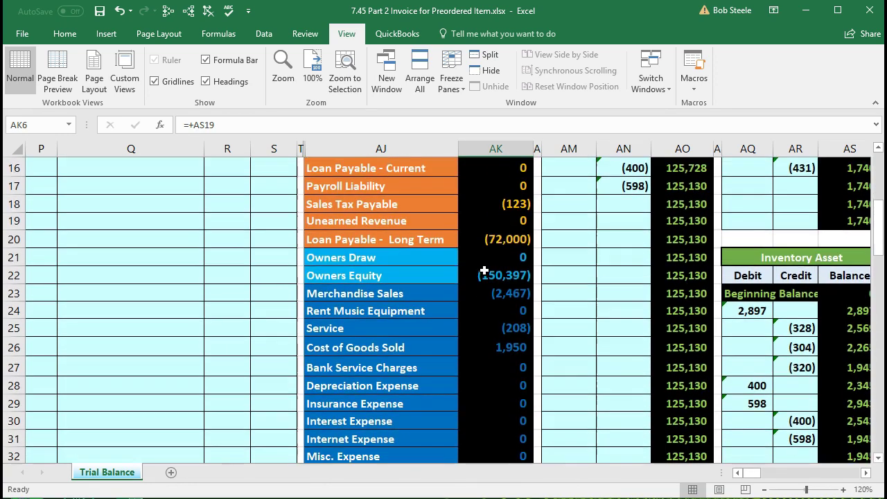
pyautogui.click(496, 400)
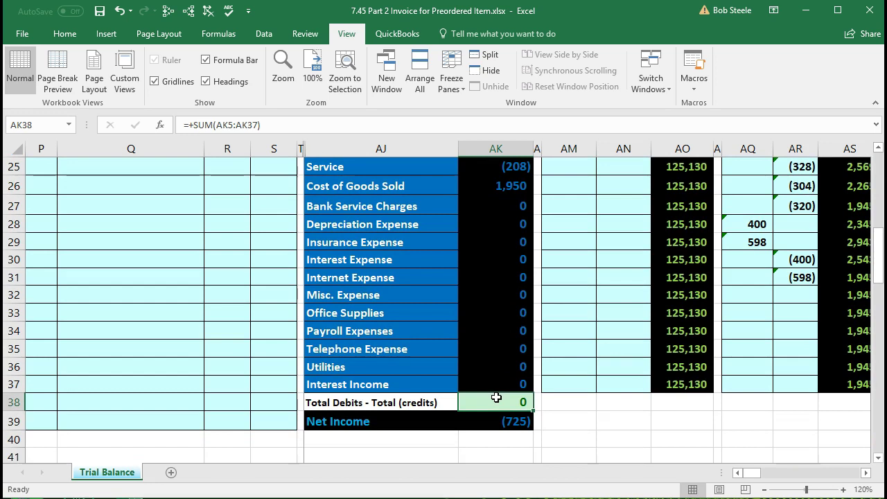
pyautogui.scroll(-1, 497, 400)
pyautogui.click(485, 364)
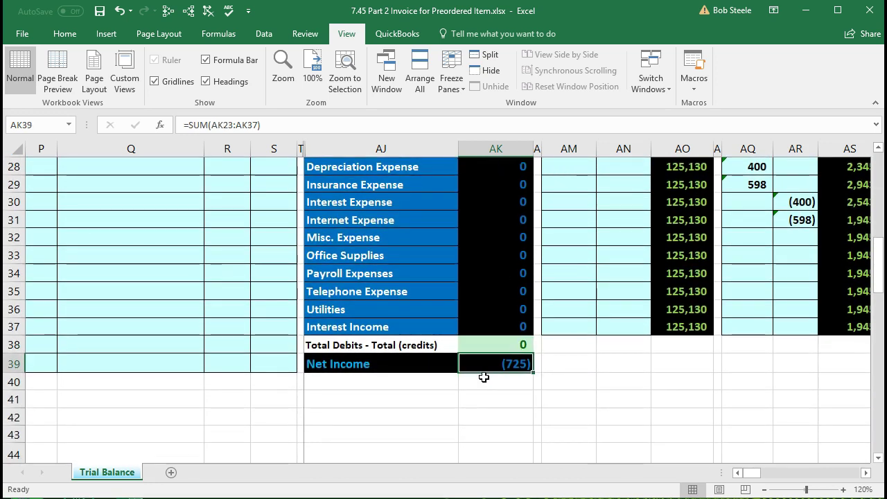
pyautogui.scroll(1, 484, 377)
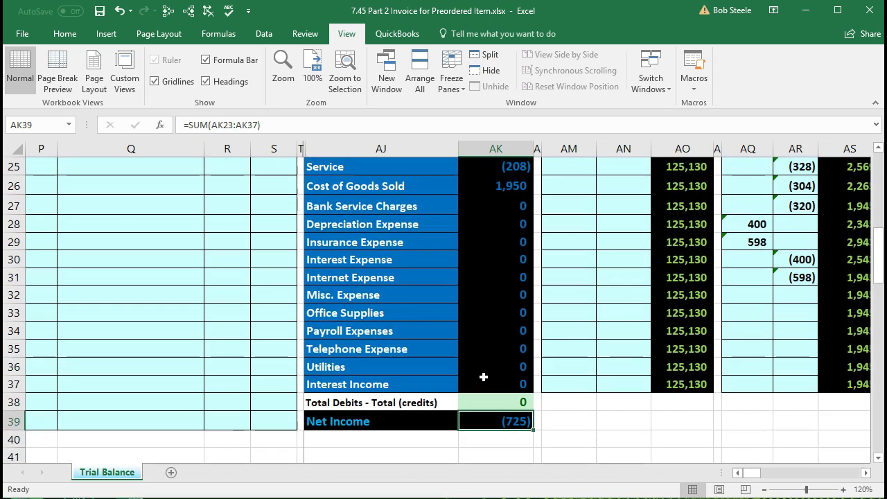
pyautogui.scroll(8, 472, 380)
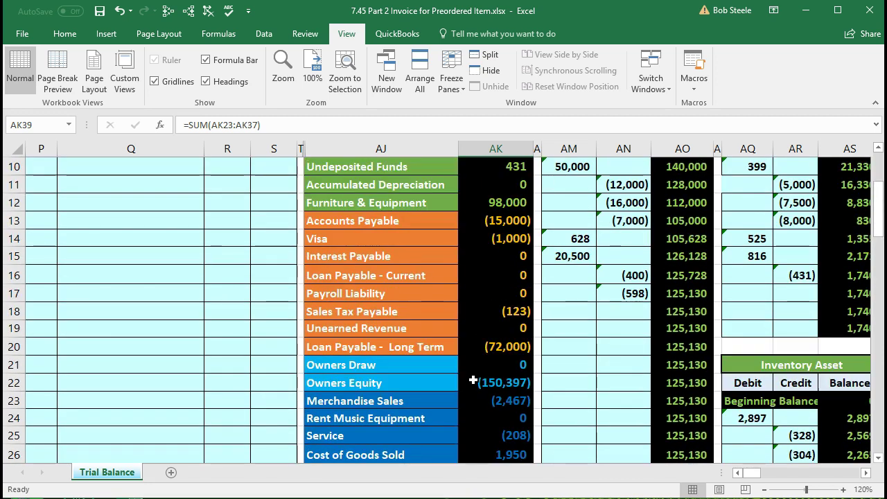
pyautogui.moveTo(122, 281); pyautogui.dragTo(259, 281)
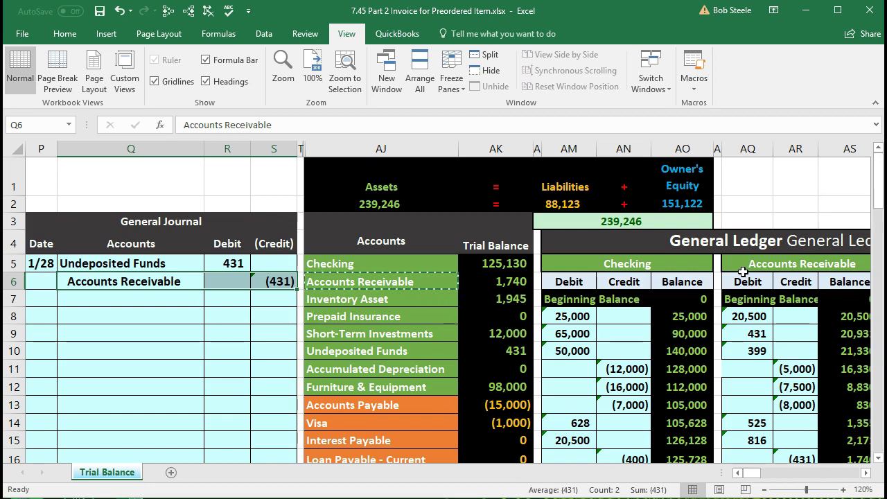
# Step: Move right across the ledgers to the Accounts Receivable subsidiary ledger by customer
pyautogui.press('Right')
pyautogui.press('Right')
pyautogui.press('Right')
pyautogui.press('Right')
pyautogui.press('Right')
pyautogui.press('Right')
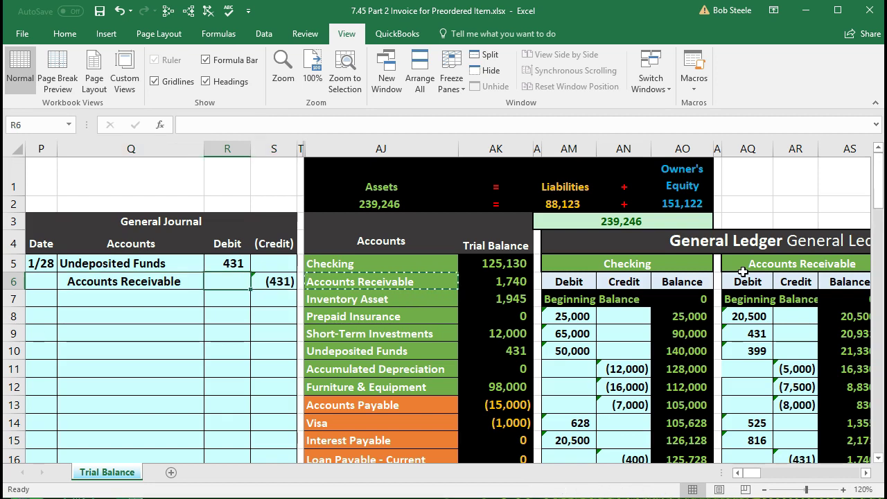
pyautogui.press('Left')
pyautogui.press('Left')
pyautogui.press('Left')
pyautogui.press('Left')
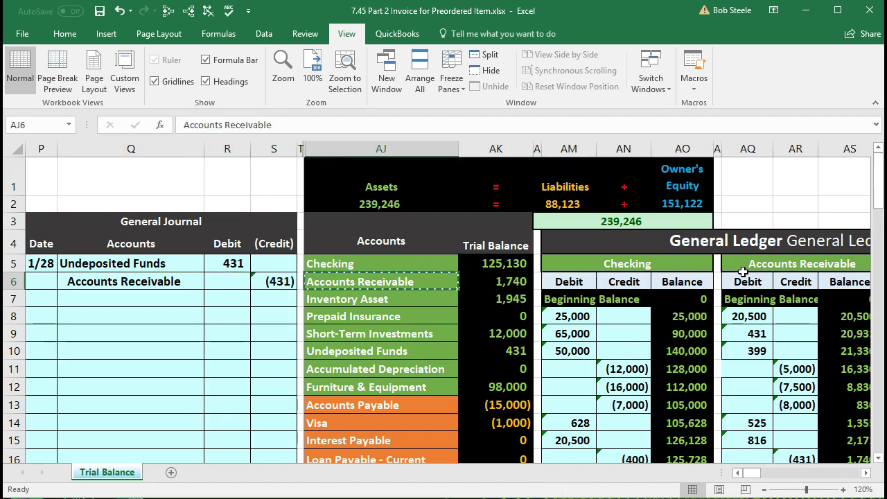
pyautogui.press('Right')
pyautogui.press('Right')
pyautogui.press('Right')
pyautogui.press('Right')
pyautogui.press('Right')
pyautogui.press('Right')
pyautogui.press('Right')
pyautogui.press('Right')
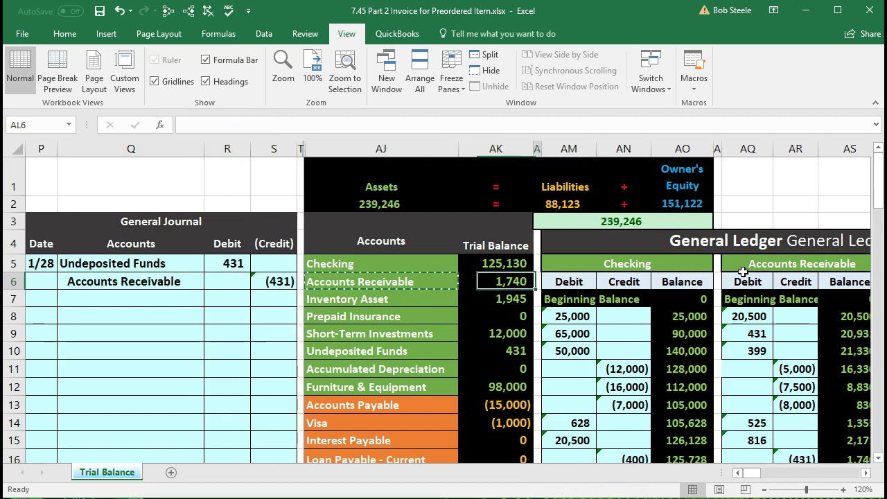
pyautogui.press('Right')
pyautogui.press('Right')
pyautogui.press('Right')
pyautogui.press('Right')
pyautogui.press('Right')
pyautogui.press('Right')
pyautogui.press('Right')
pyautogui.press('Right')
pyautogui.press('Right')
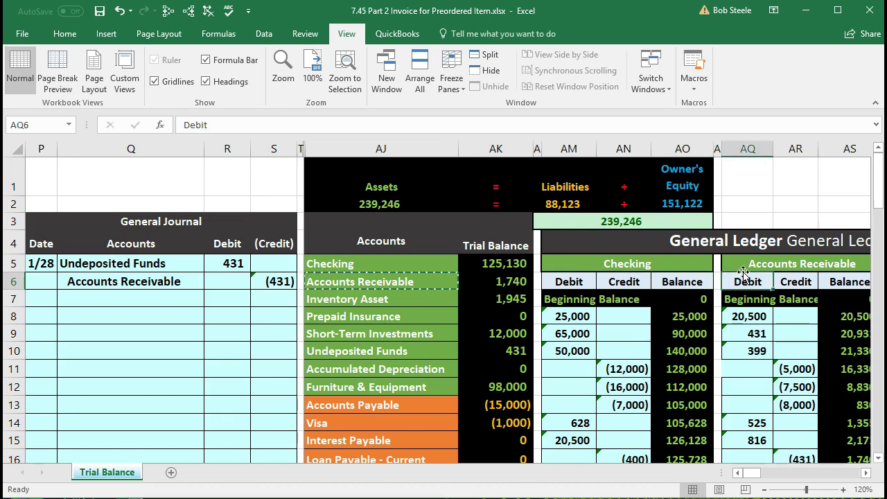
pyautogui.press('Right')
pyautogui.press('Right')
pyautogui.press('Right')
pyautogui.press('Right')
pyautogui.press('Right')
pyautogui.press('Right')
pyautogui.press('Right')
pyautogui.press('Right')
pyautogui.press('Right')
pyautogui.press('Right')
pyautogui.press('Right')
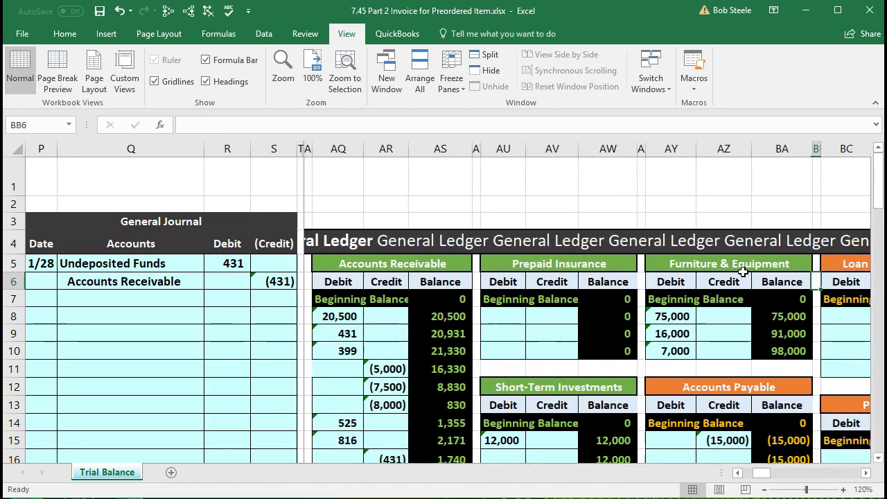
pyautogui.press('Right')
pyautogui.press('Right')
pyautogui.press('Right')
pyautogui.press('Right')
pyautogui.press('Right')
pyautogui.press('Right')
pyautogui.press('Right')
pyautogui.press('Right')
pyautogui.press('Right')
pyautogui.press('Right')
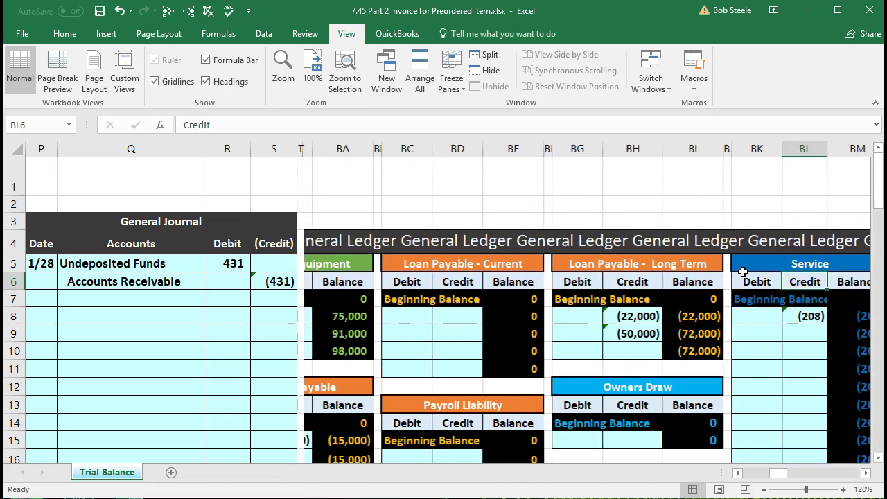
pyautogui.press('Right')
pyautogui.press('Right')
pyautogui.press('Right')
pyautogui.press('Right')
pyautogui.press('Right')
pyautogui.press('Right')
pyautogui.press('Right')
pyautogui.press('Right')
pyautogui.press('Right')
pyautogui.press('Right')
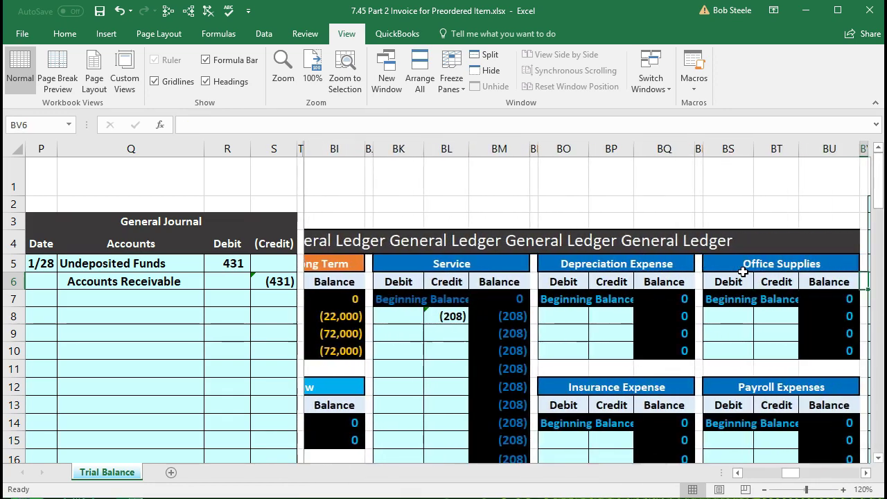
pyautogui.press('Right')
pyautogui.press('Right')
pyautogui.press('Right')
pyautogui.press('Right')
pyautogui.press('Right')
pyautogui.press('Right')
pyautogui.press('Right')
pyautogui.press('Right')
pyautogui.press('Right')
pyautogui.press('Right')
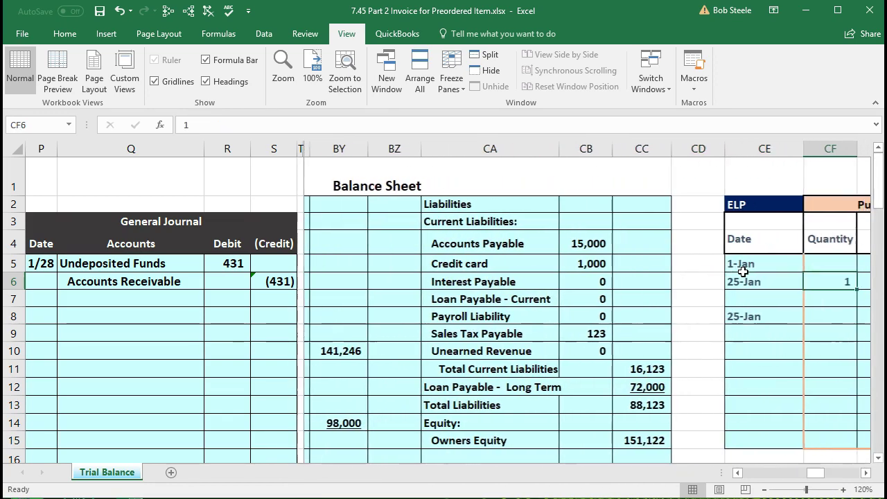
pyautogui.press('Right')
pyautogui.press('Right')
pyautogui.press('Right')
pyautogui.press('Right')
pyautogui.press('Right')
pyautogui.press('Right')
pyautogui.press('Right')
pyautogui.press('Right')
pyautogui.press('Right')
pyautogui.press('Right')
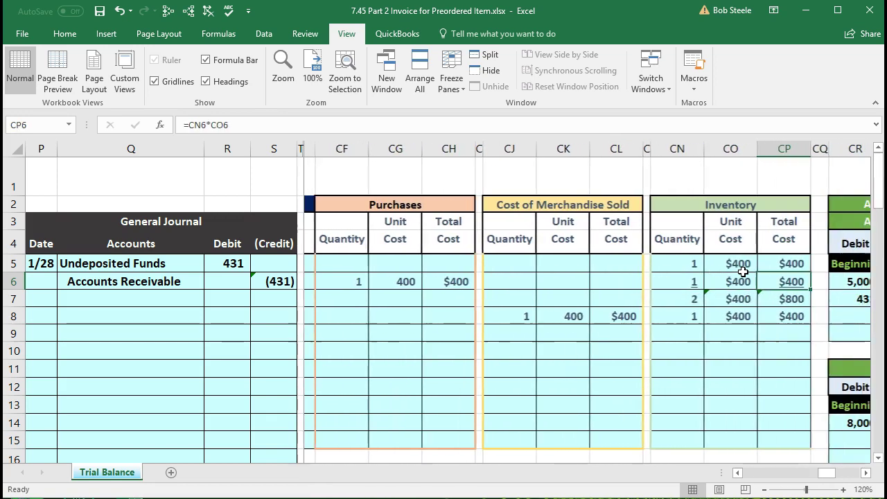
pyautogui.press('Right')
pyautogui.press('Right')
pyautogui.press('Right')
pyautogui.press('Right')
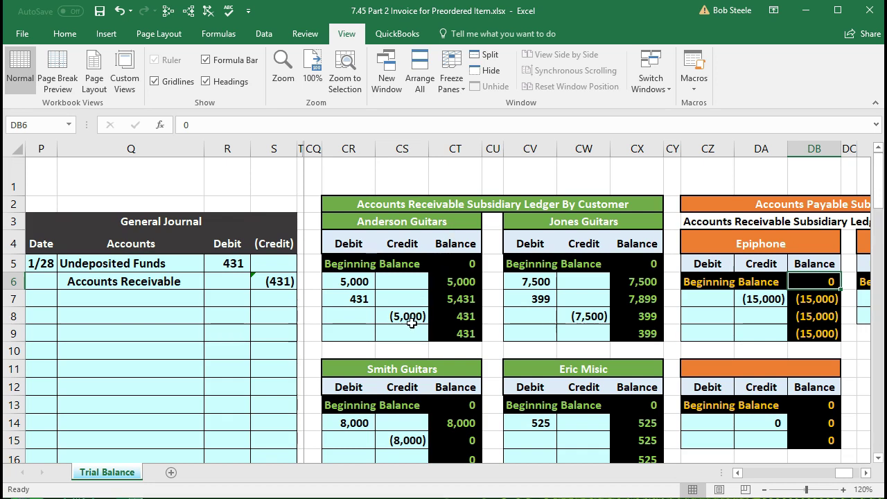
# Step: Link Anderson Guitars' next credit cell to the journal's (431) in S6
pyautogui.click(366, 331)
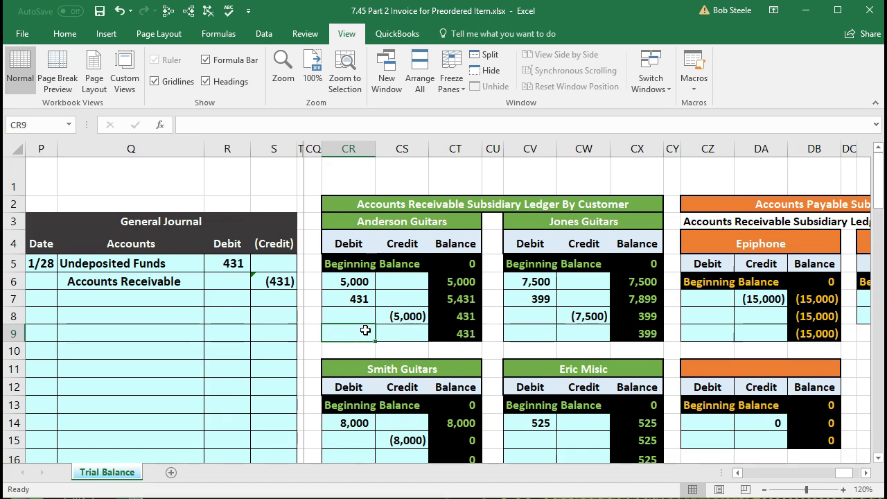
pyautogui.press('Right')
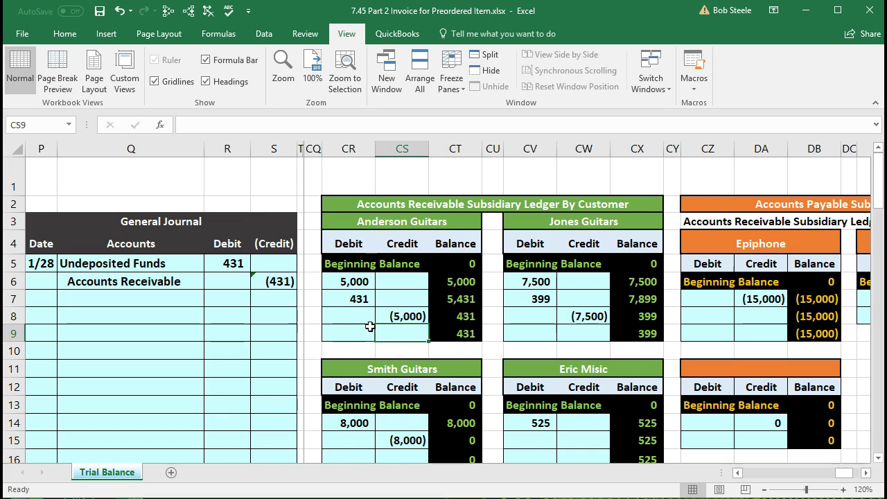
pyautogui.write('=')
pyautogui.click(280, 277)
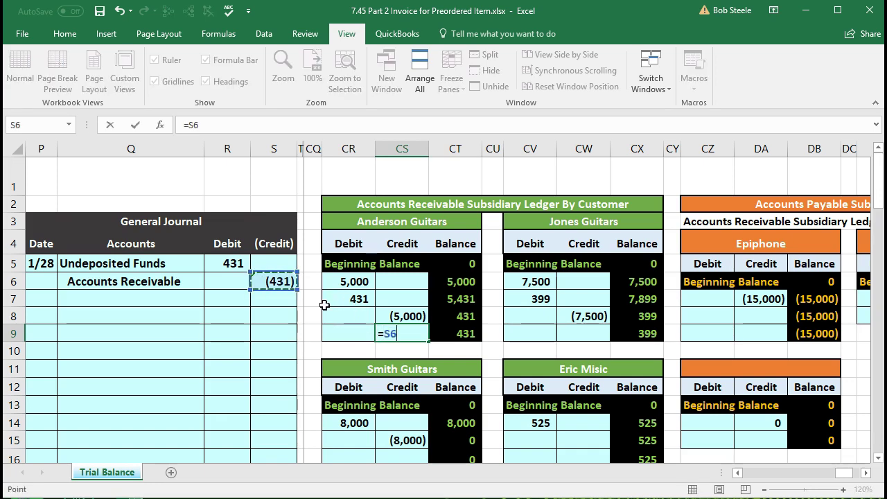
pyautogui.press('Return')
# Step: Check Anderson Guitars' 0 balance and the 1,740 total AR subsidiary ledger formula
pyautogui.click(447, 334)
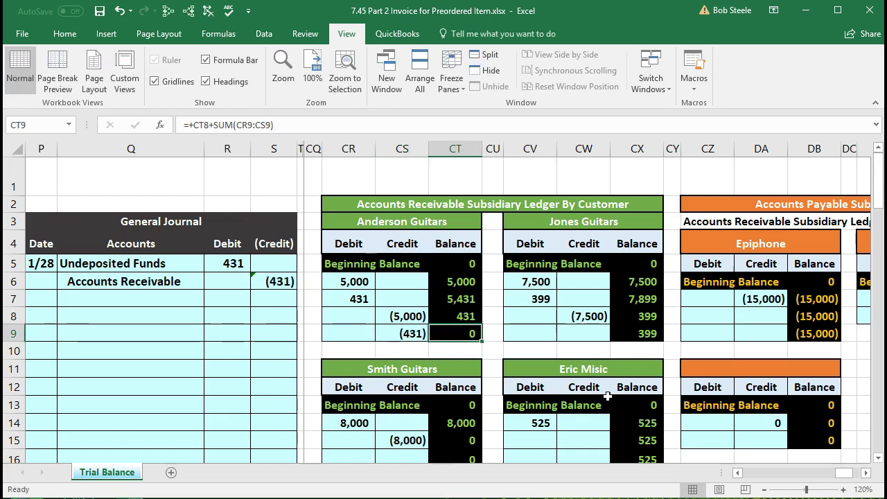
pyautogui.scroll(-4, 607, 395)
pyautogui.doubleClick(627, 381)
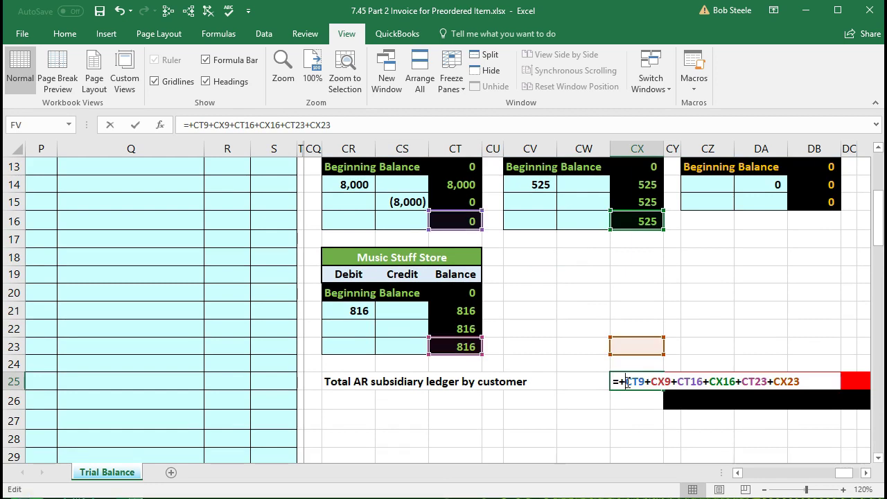
pyautogui.press('Escape')
pyautogui.scroll(4, 627, 382)
pyautogui.scroll(-3, 627, 382)
pyautogui.press('F2')
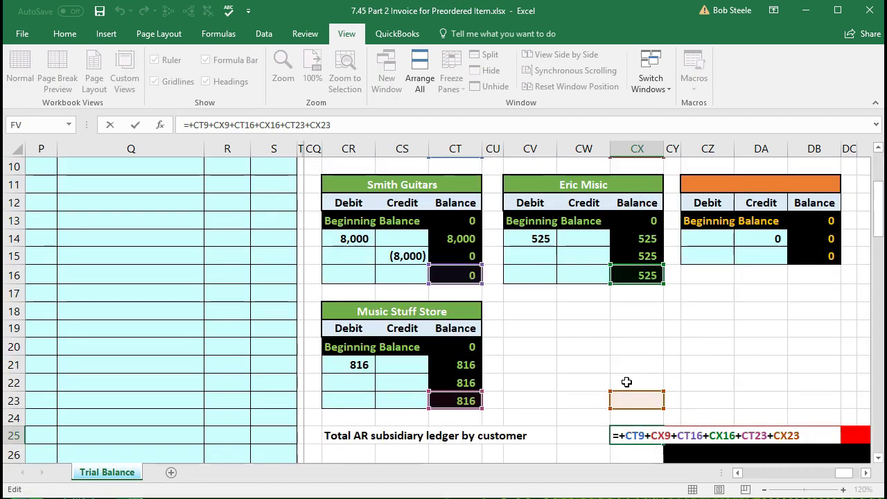
pyautogui.press('Escape')
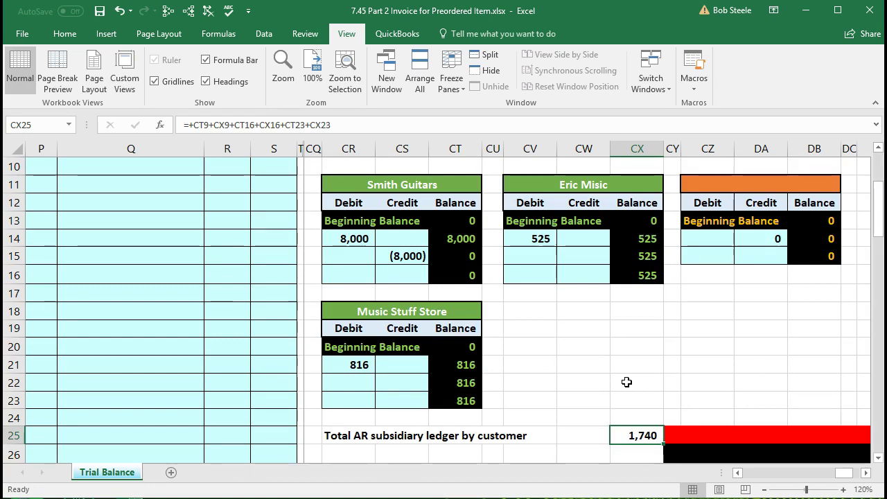
pyautogui.press('Up')
pyautogui.press('Up')
pyautogui.press('Up')
pyautogui.press('Up')
pyautogui.press('Up')
pyautogui.press('Up')
pyautogui.press('Up')
pyautogui.press('Up')
pyautogui.press('Up')
pyautogui.press('Up')
pyautogui.press('Up')
pyautogui.press('Up')
pyautogui.press('Up')
pyautogui.press('Up')
pyautogui.press('Up')
pyautogui.press('Up')
pyautogui.press('Up')
pyautogui.press('Up')
pyautogui.press('Up')
pyautogui.press('Up')
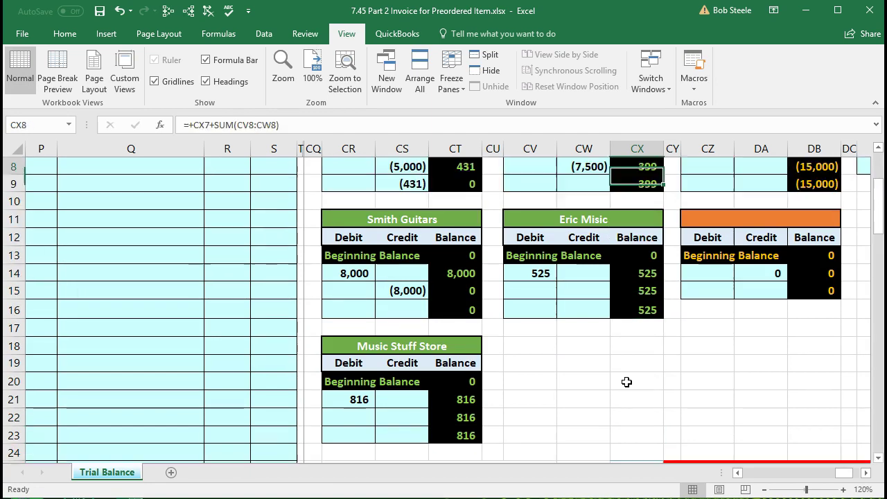
# Step: Confirm the Accounts Receivable ledger balance of 1,740 matches its trial balance figure
pyautogui.press('Left')
pyautogui.press('Left')
pyautogui.press('Left')
pyautogui.press('Left')
pyautogui.press('Left')
pyautogui.press('Left')
pyautogui.press('Left')
pyautogui.press('Left')
pyautogui.press('Left')
pyautogui.press('Left')
pyautogui.press('Left')
pyautogui.press('Left')
pyautogui.press('Left')
pyautogui.press('Left')
pyautogui.press('Left')
pyautogui.press('Left')
pyautogui.press('Left')
pyautogui.press('Left')
pyautogui.press('Left')
pyautogui.press('Left')
pyautogui.press('Left')
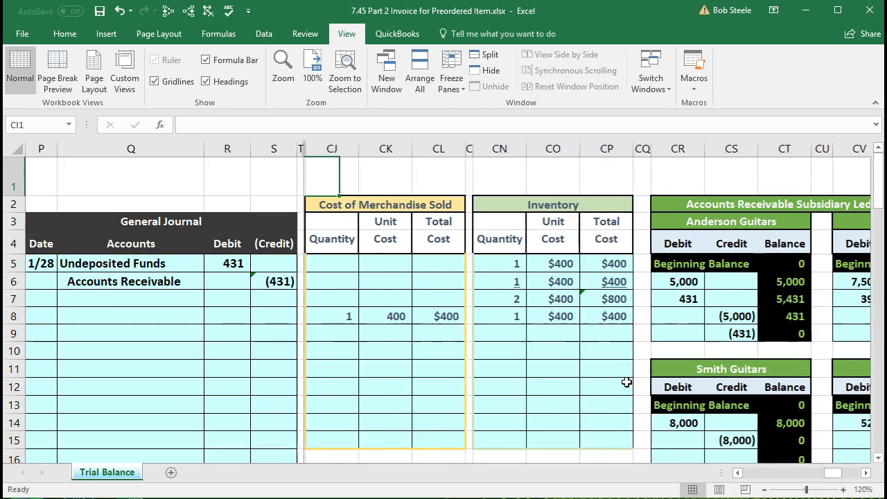
pyautogui.press('Left')
pyautogui.press('Left')
pyautogui.press('Left')
pyautogui.press('Left')
pyautogui.press('Left')
pyautogui.press('Left')
pyautogui.press('Left')
pyautogui.press('Left')
pyautogui.press('Left')
pyautogui.press('Left')
pyautogui.press('Left')
pyautogui.press('Left')
pyautogui.press('Left')
pyautogui.press('Left')
pyautogui.press('Left')
pyautogui.press('Left')
pyautogui.press('Left')
pyautogui.press('Left')
pyautogui.press('Left')
pyautogui.press('Left')
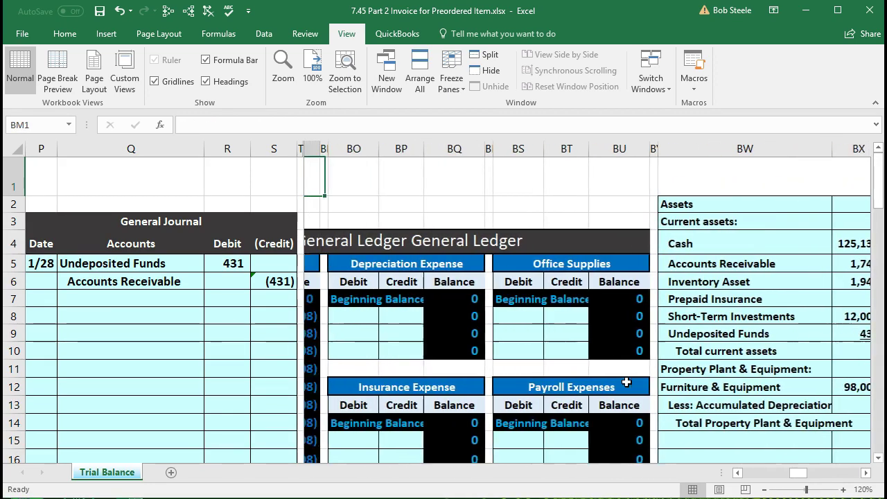
pyautogui.press('Left')
pyautogui.press('Left')
pyautogui.press('Left')
pyautogui.press('Left')
pyautogui.press('Left')
pyautogui.press('Left')
pyautogui.press('Left')
pyautogui.press('Left')
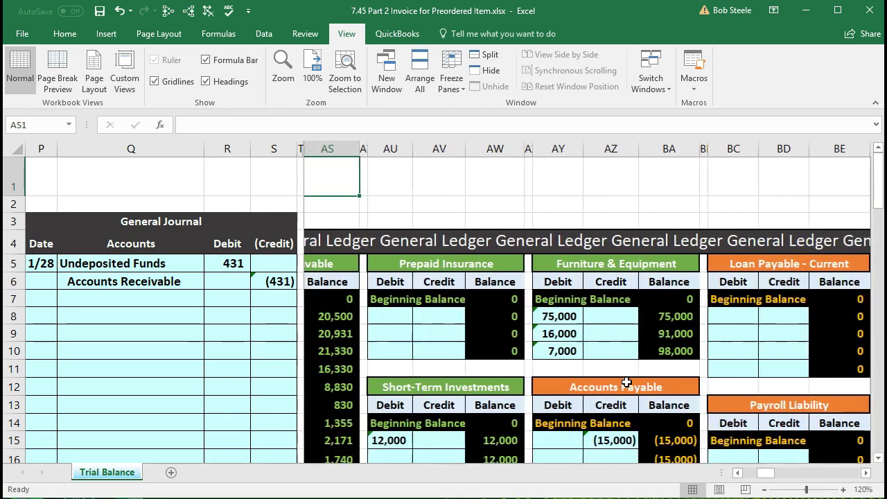
pyautogui.scroll(-3, 472, 333)
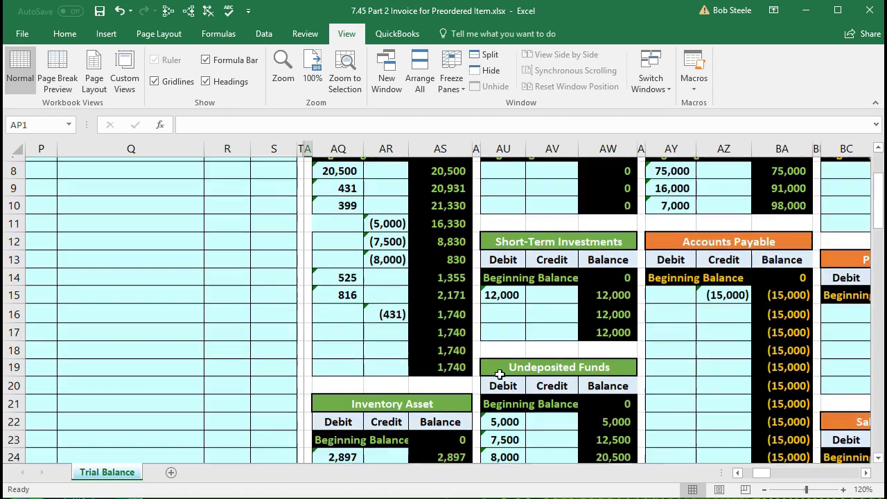
pyautogui.click(451, 308)
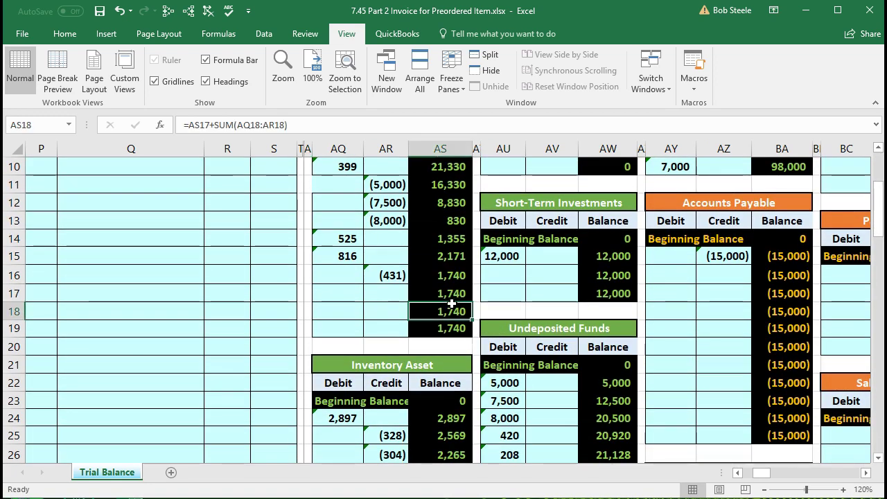
pyautogui.press('Left')
pyautogui.press('Left')
pyautogui.press('Left')
pyautogui.press('Left')
pyautogui.press('Left')
pyautogui.press('Left')
pyautogui.press('Left')
pyautogui.press('Left')
pyautogui.press('Left')
pyautogui.press('Left')
pyautogui.press('Left')
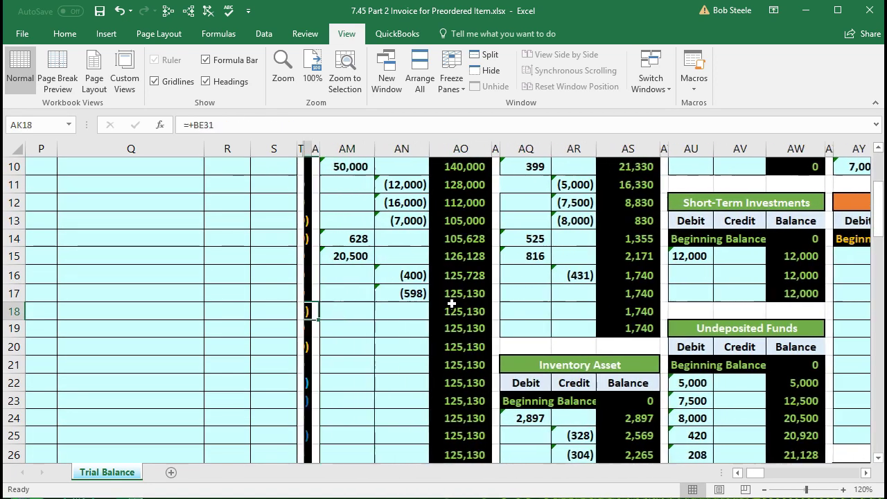
pyautogui.scroll(3, 451, 304)
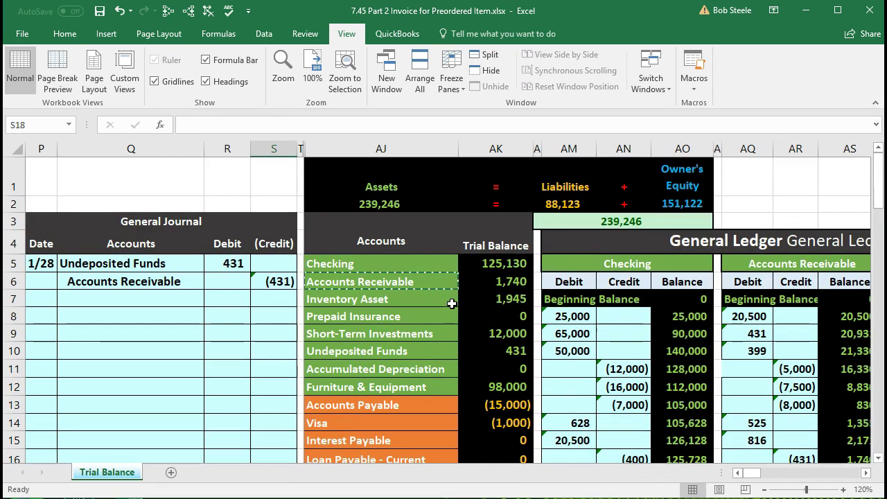
pyautogui.click(487, 282)
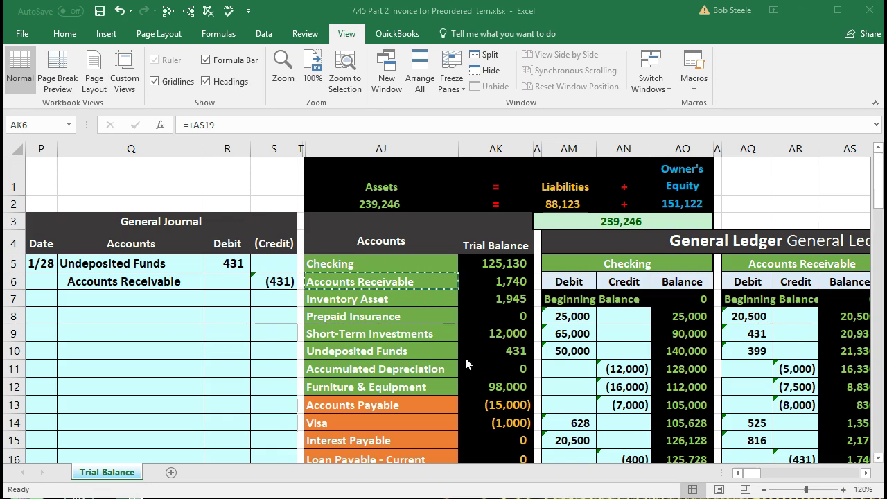
# Step: Enter the 1/28 date on the journal's next entry row
pyautogui.hotkey('alt', 'Tab')
pyautogui.click(43, 312)
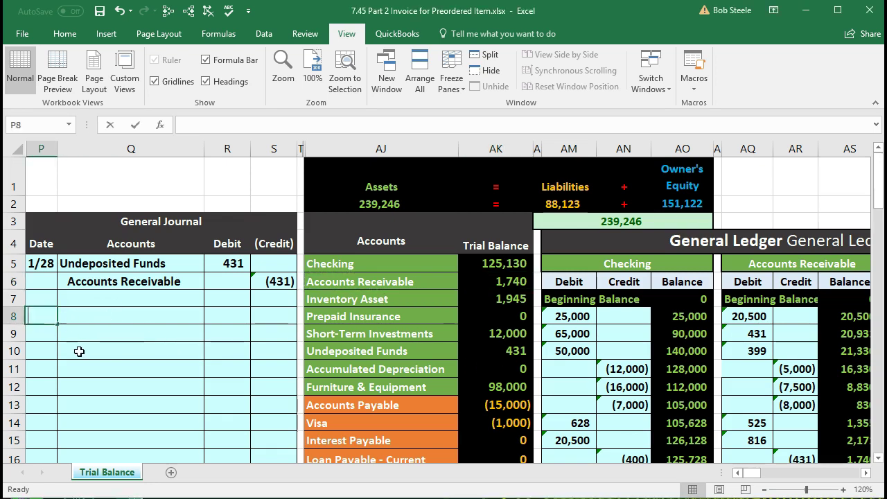
pyautogui.write('1/28')
pyautogui.press('Return')
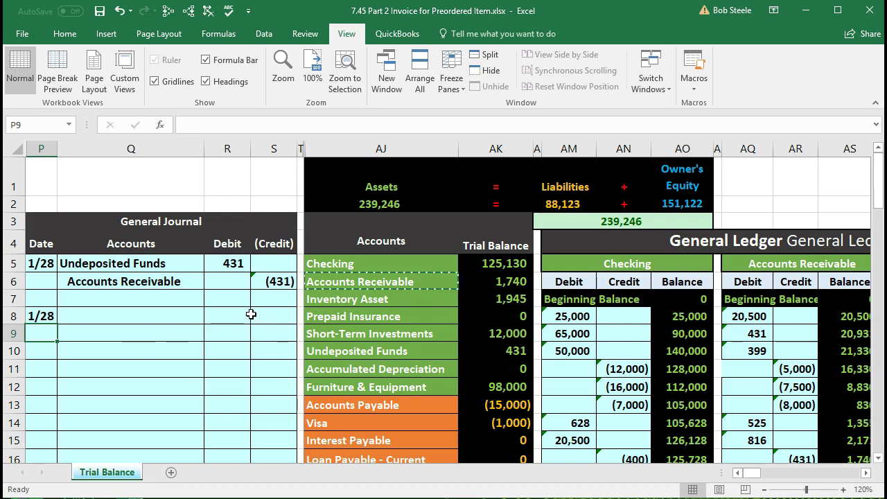
# Step: Paste 'Undeposited Funds' as a value into the new entry's account cell
pyautogui.click(355, 264)
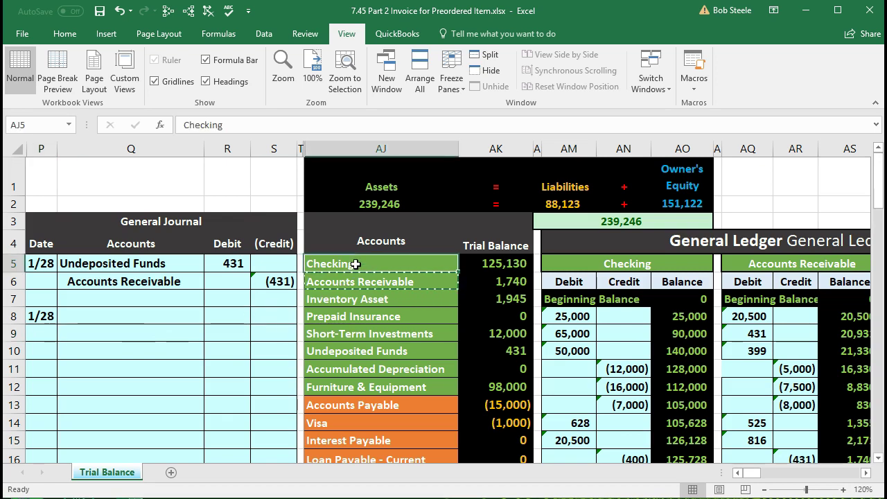
pyautogui.click(369, 351)
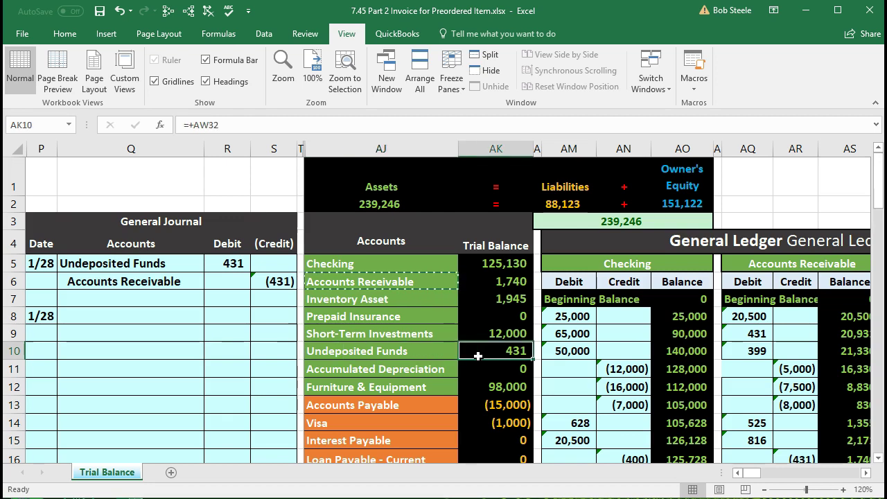
pyautogui.click(422, 352)
pyautogui.rightClick(422, 352)
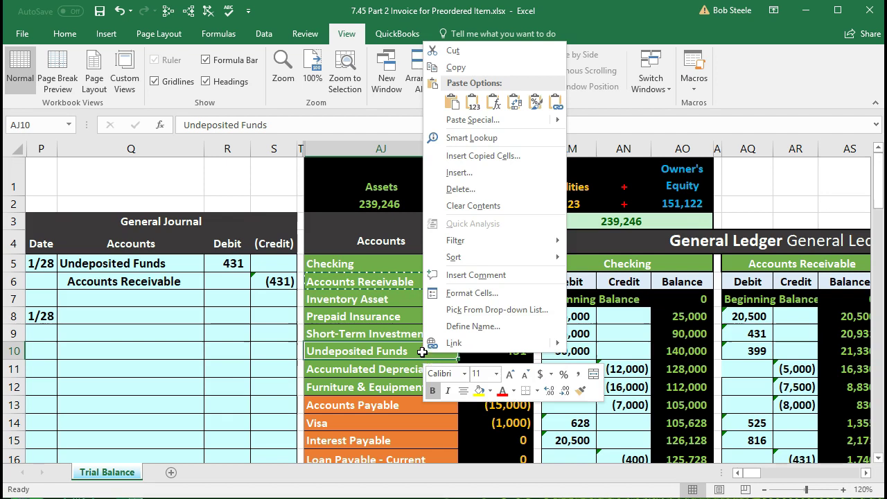
pyautogui.click(455, 68)
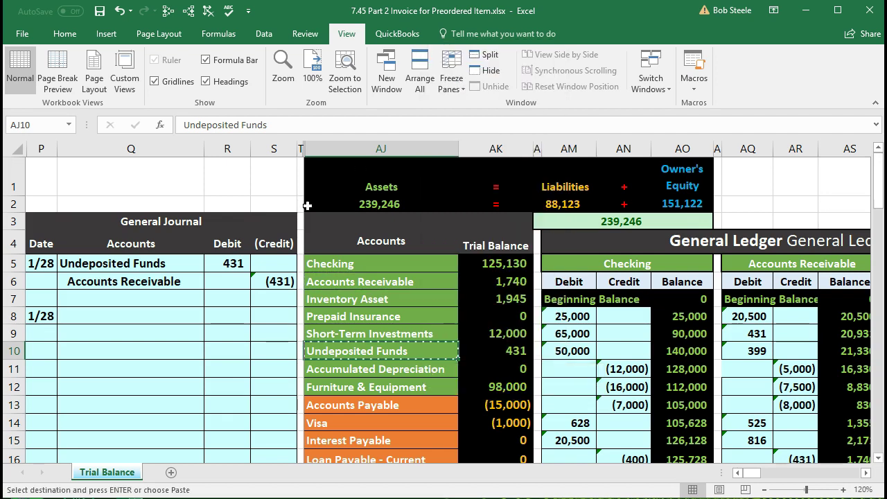
pyautogui.click(151, 313)
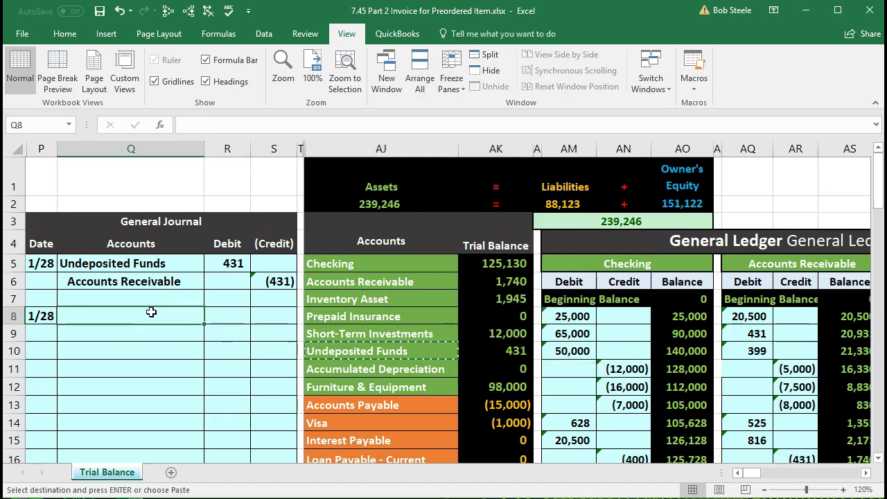
pyautogui.rightClick(152, 315)
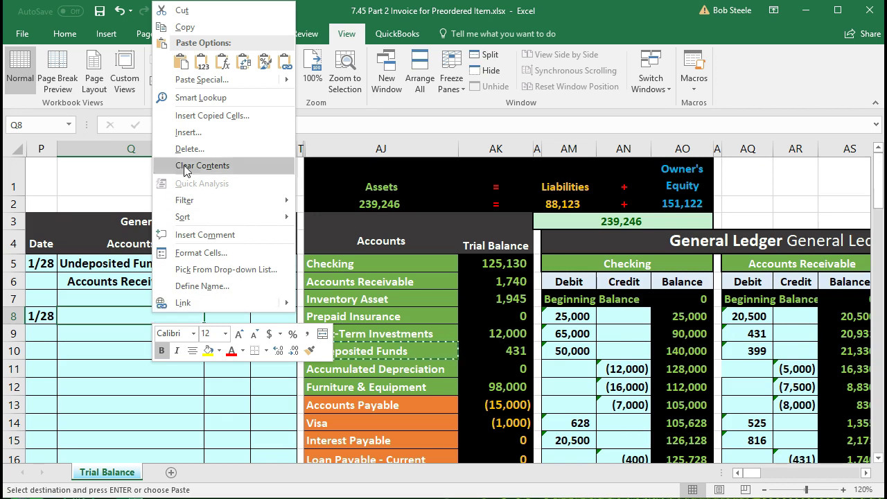
pyautogui.click(201, 62)
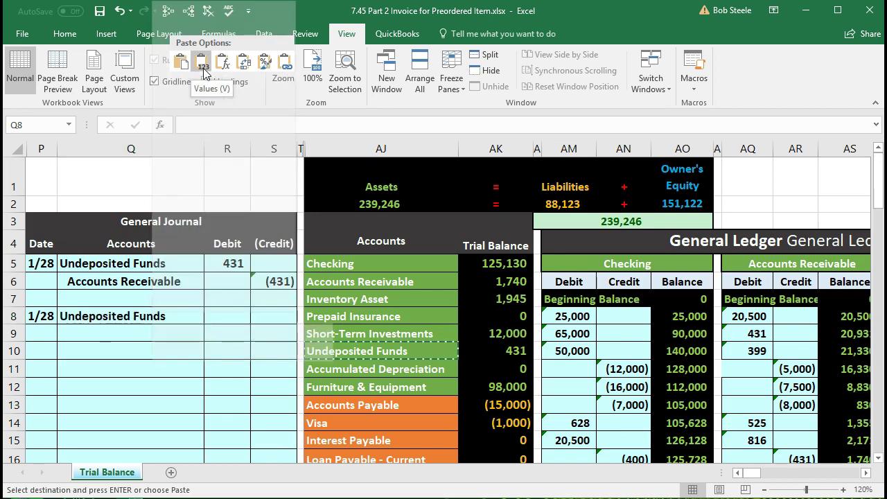
# Step: Enter a 525 debit and a =-R8 credit on the following row
pyautogui.click(231, 316)
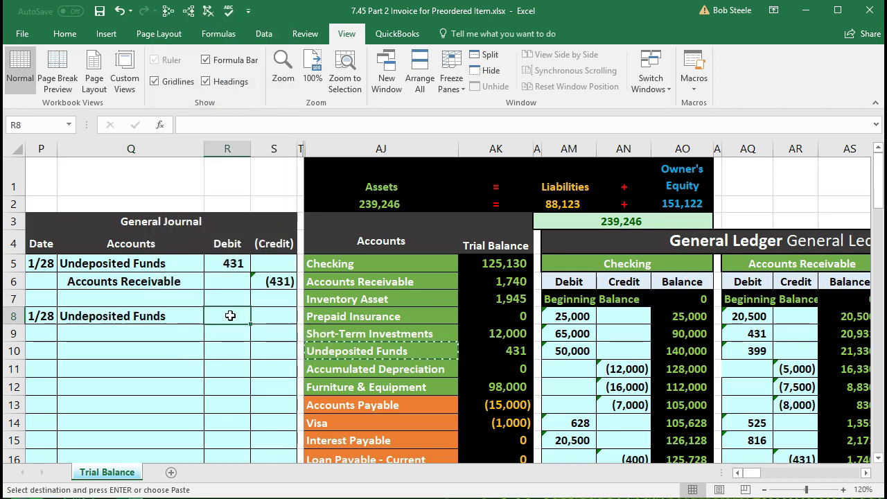
pyautogui.write('525')
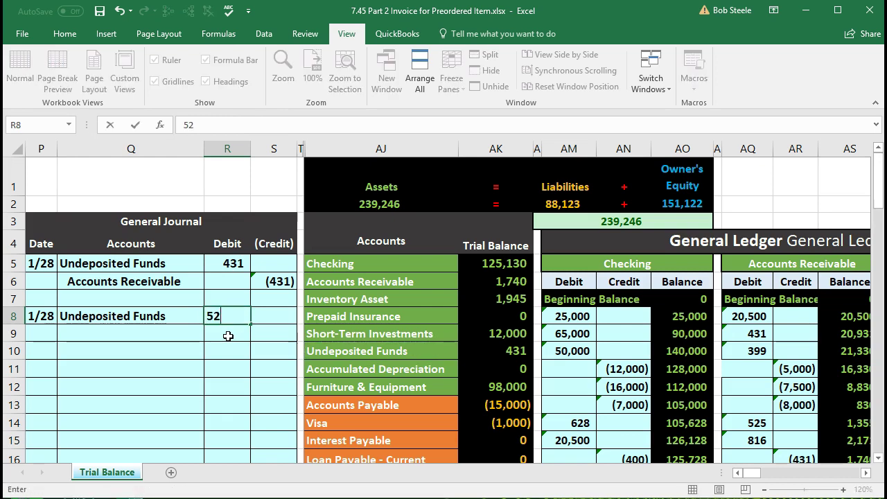
pyautogui.press('Return')
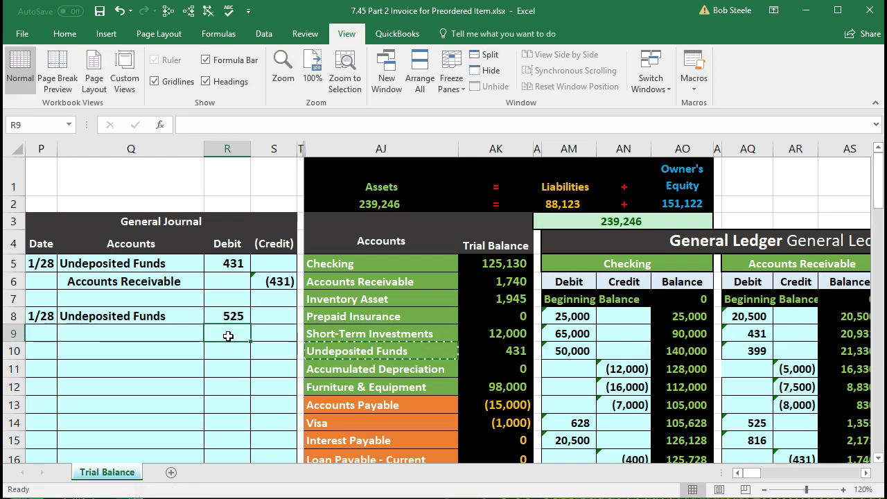
pyautogui.press('Right')
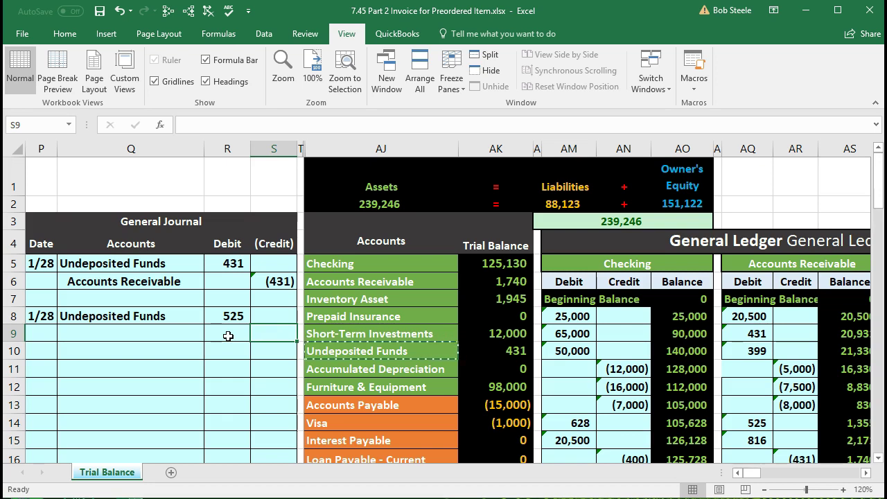
pyautogui.write('-')
pyautogui.press('Left')
pyautogui.press('Up')
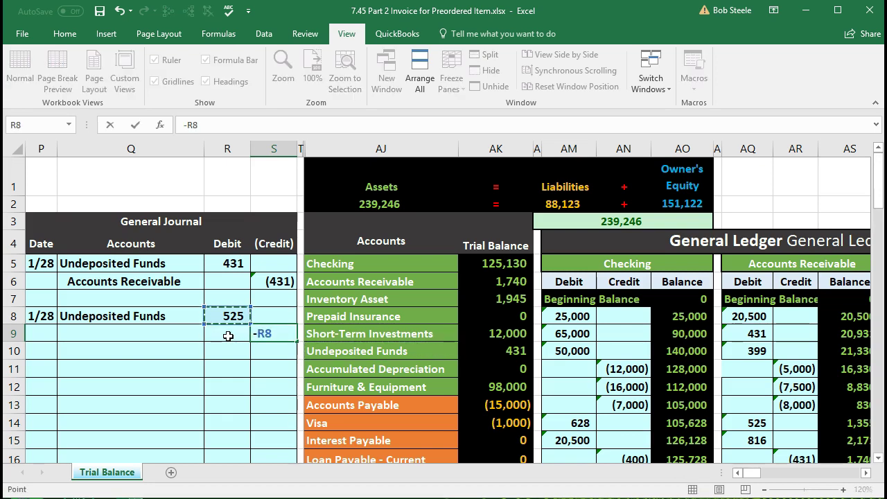
pyautogui.press('Return')
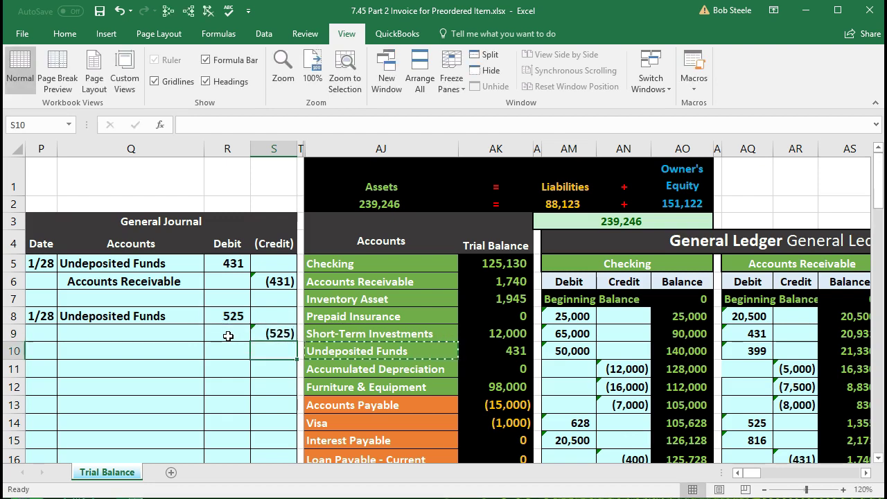
pyautogui.click(462, 283)
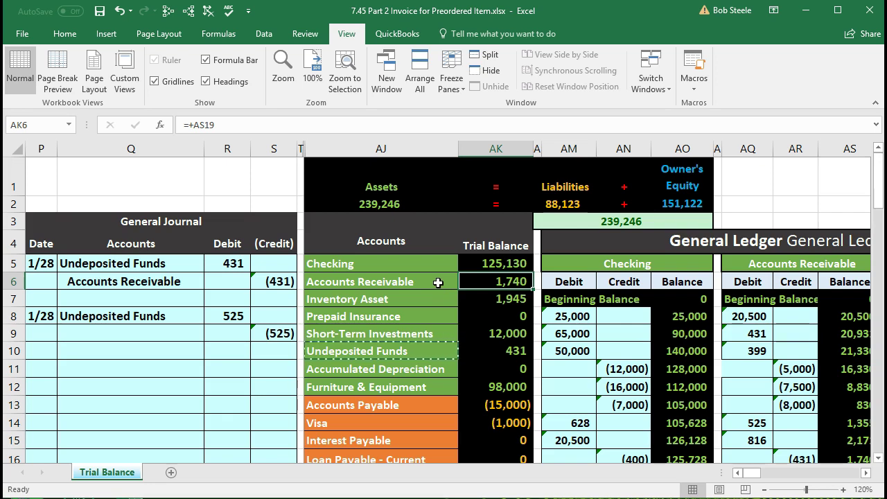
pyautogui.click(438, 283)
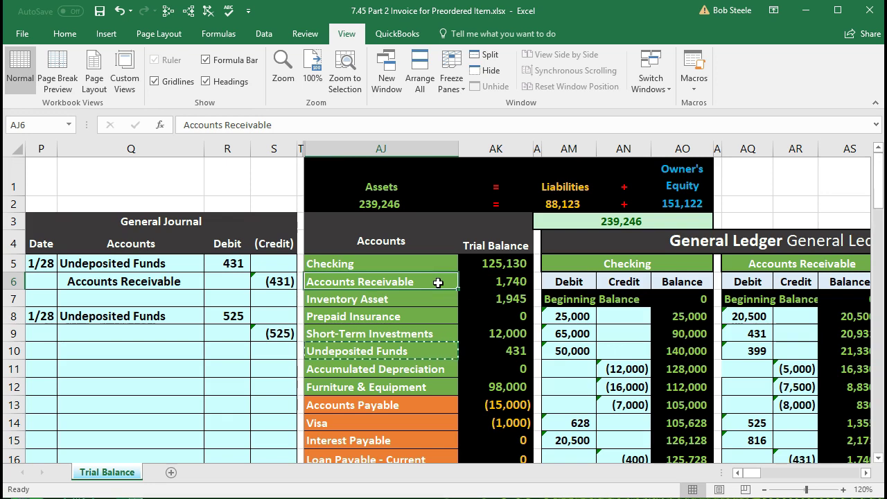
pyautogui.rightClick(438, 283)
pyautogui.click(444, 307)
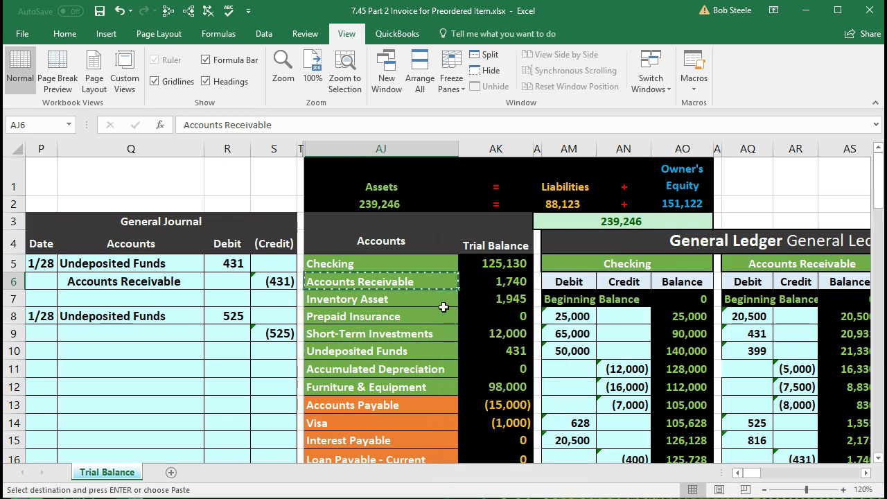
pyautogui.click(162, 335)
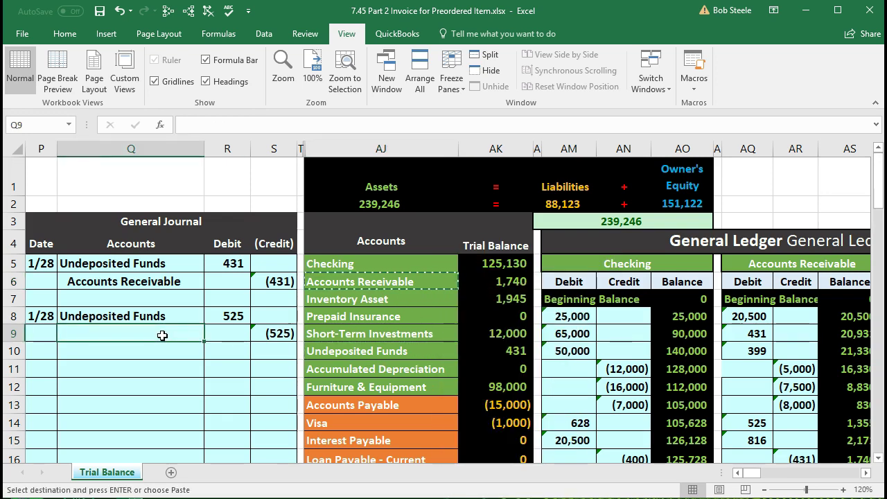
pyautogui.rightClick(162, 336)
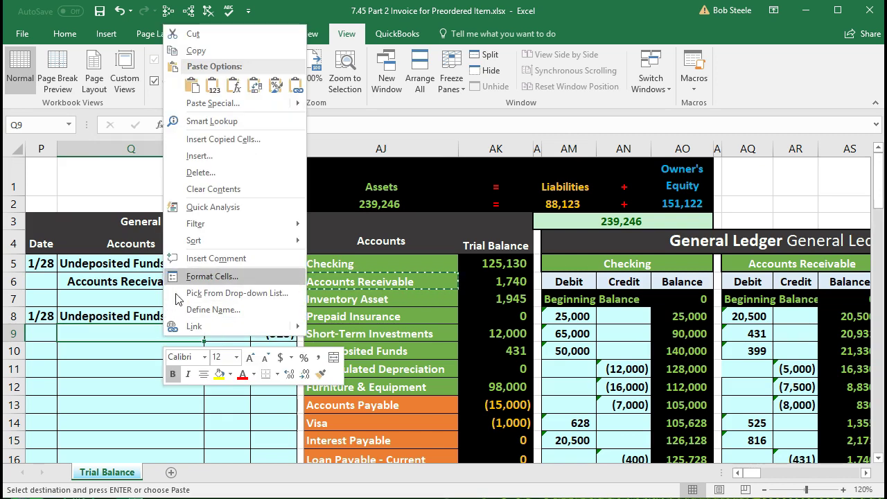
pyautogui.click(213, 86)
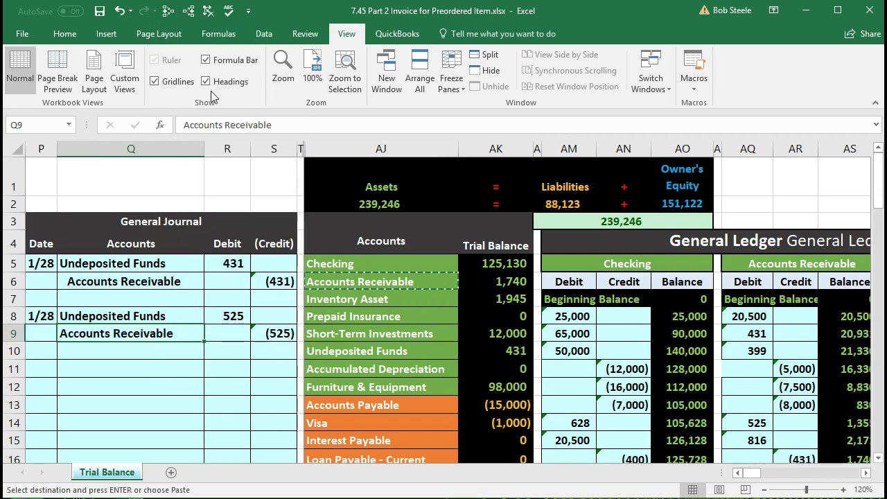
pyautogui.click(75, 37)
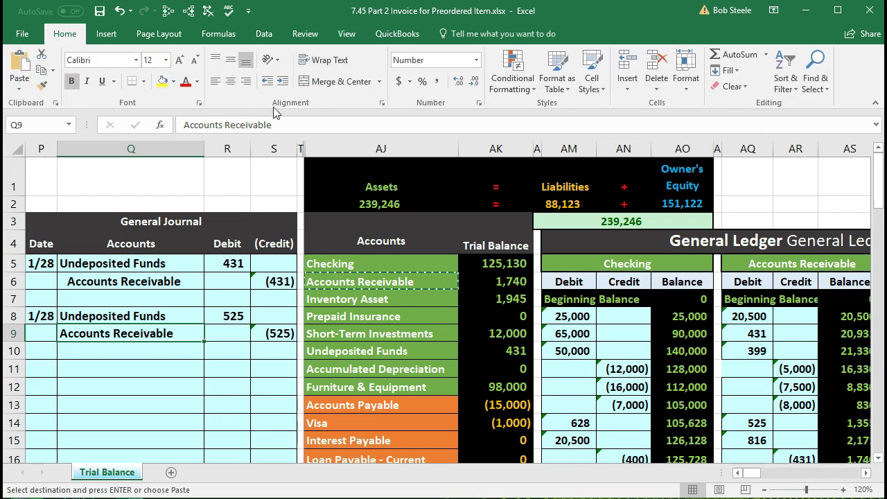
pyautogui.click(283, 82)
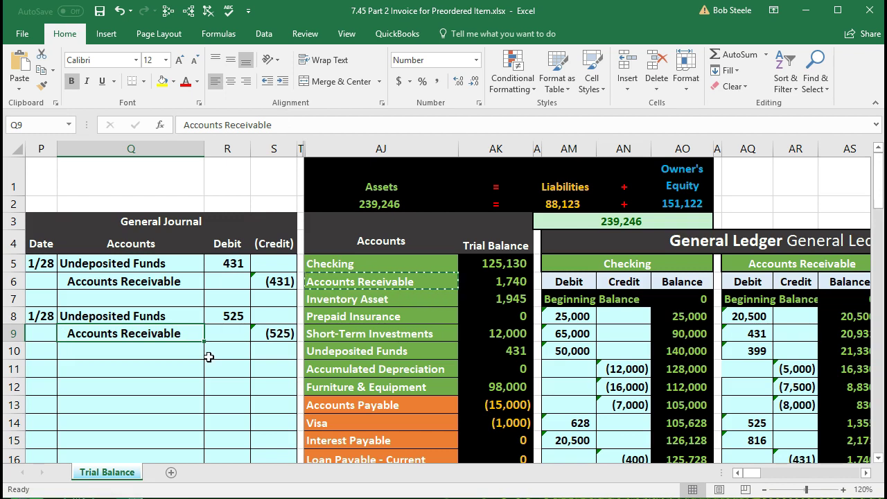
pyautogui.click(138, 315)
pyautogui.moveTo(187, 315); pyautogui.dragTo(229, 315)
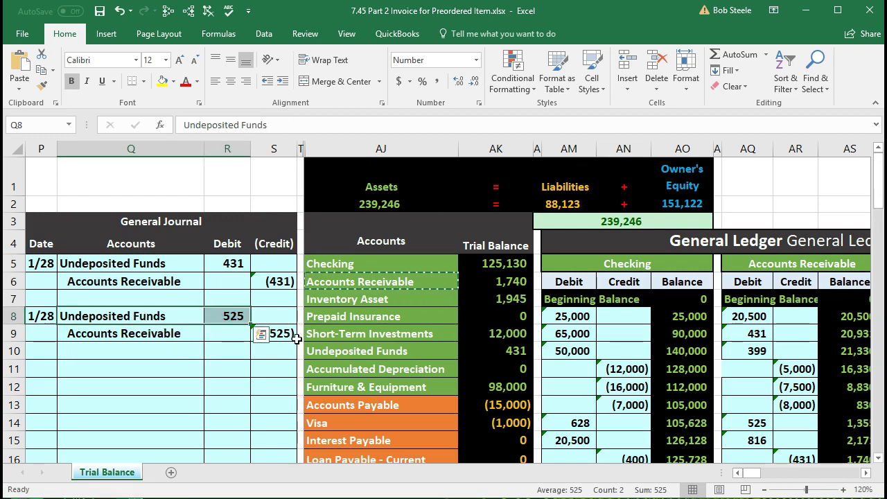
pyautogui.click(384, 350)
pyautogui.moveTo(385, 349); pyautogui.dragTo(474, 349)
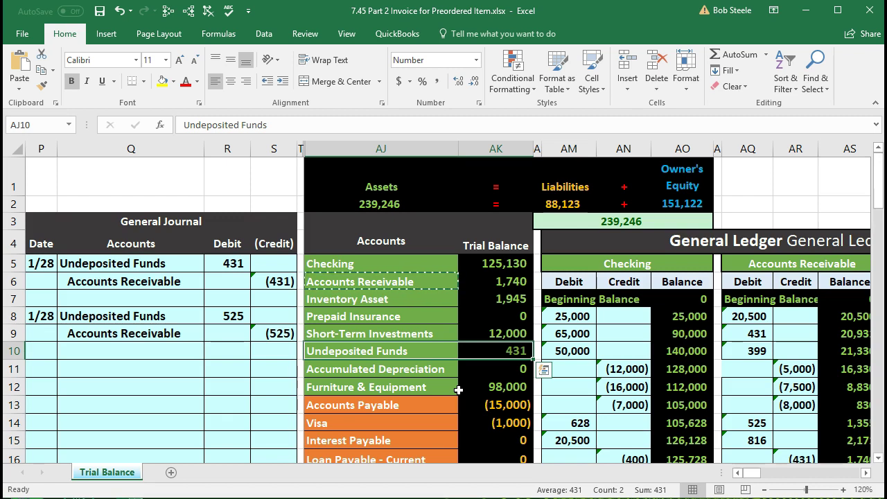
# Step: Post the 525 debit to the next empty Undeposited Funds ledger row by linking it to the journal (=R8)
pyautogui.press('Right')
pyautogui.press('Right')
pyautogui.press('Right')
pyautogui.press('Right')
pyautogui.press('Right')
pyautogui.press('Right')
pyautogui.press('Right')
pyautogui.press('Right')
pyautogui.press('Right')
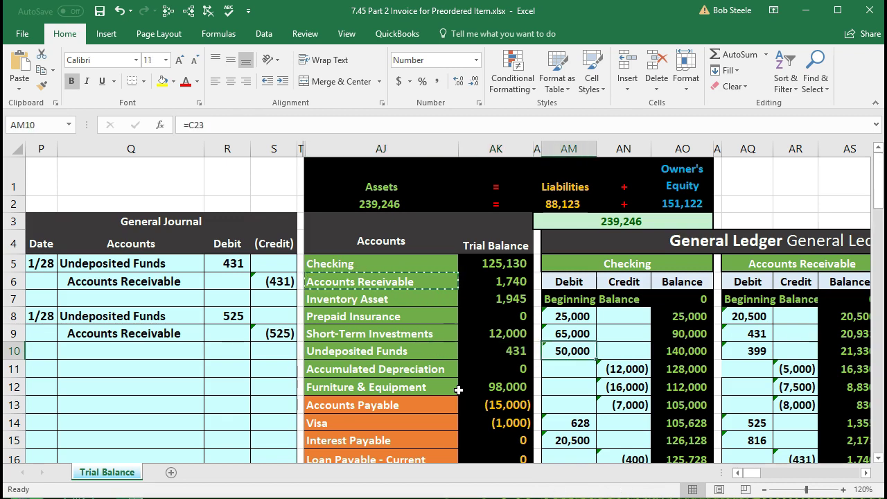
pyautogui.press('Right')
pyautogui.press('Right')
pyautogui.press('Right')
pyautogui.press('Right')
pyautogui.press('Right')
pyautogui.press('Right')
pyautogui.press('Right')
pyautogui.press('Right')
pyautogui.press('Right')
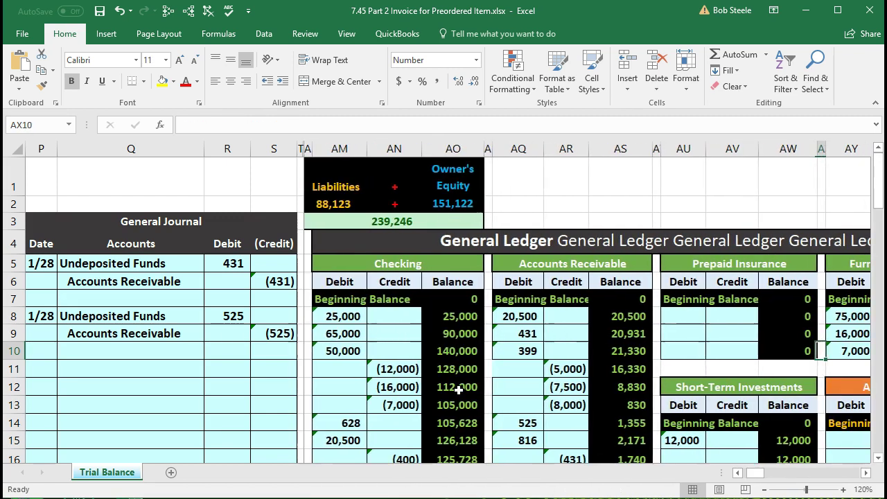
pyautogui.press('Right')
pyautogui.press('Right')
pyautogui.press('Right')
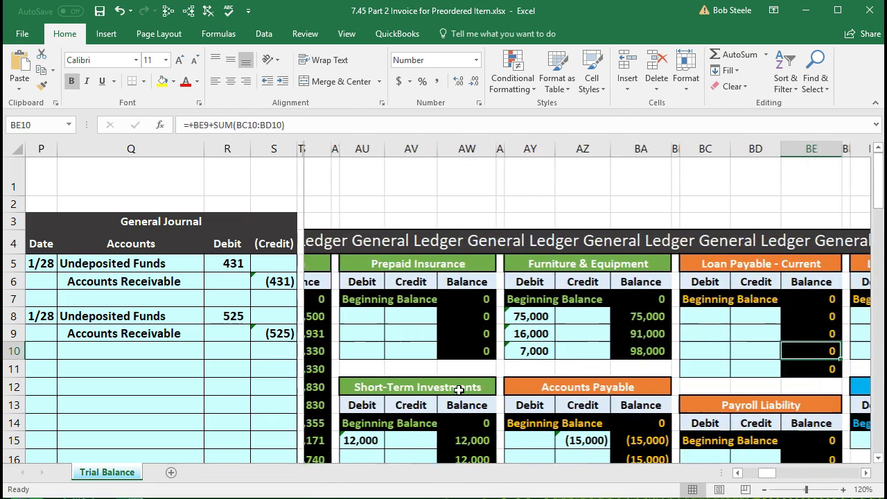
pyautogui.scroll(-6, 458, 390)
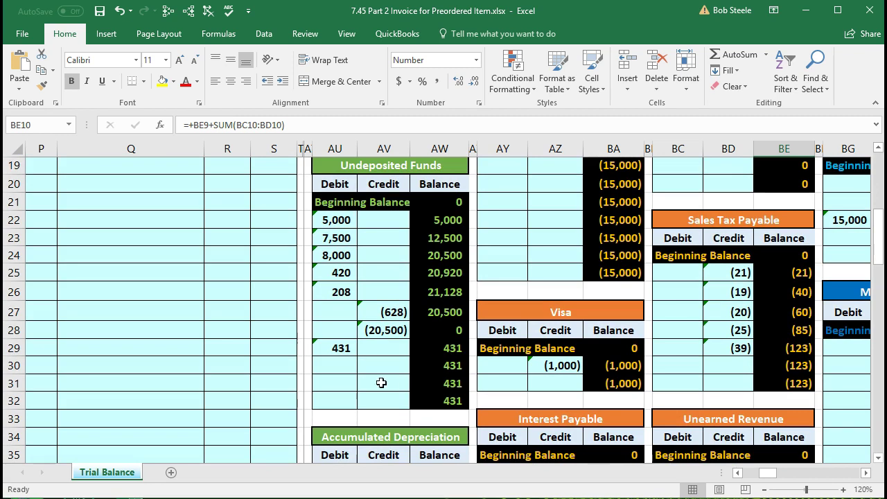
pyautogui.click(338, 369)
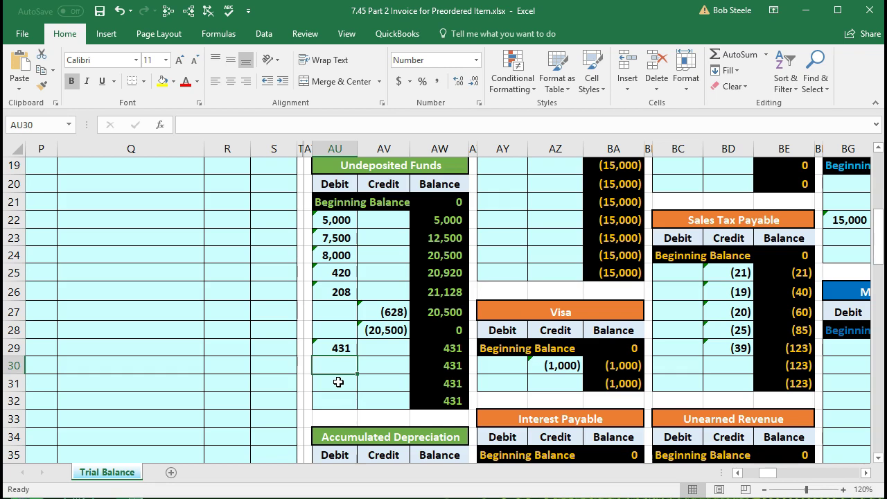
pyautogui.write('=')
pyautogui.scroll(4, 267, 369)
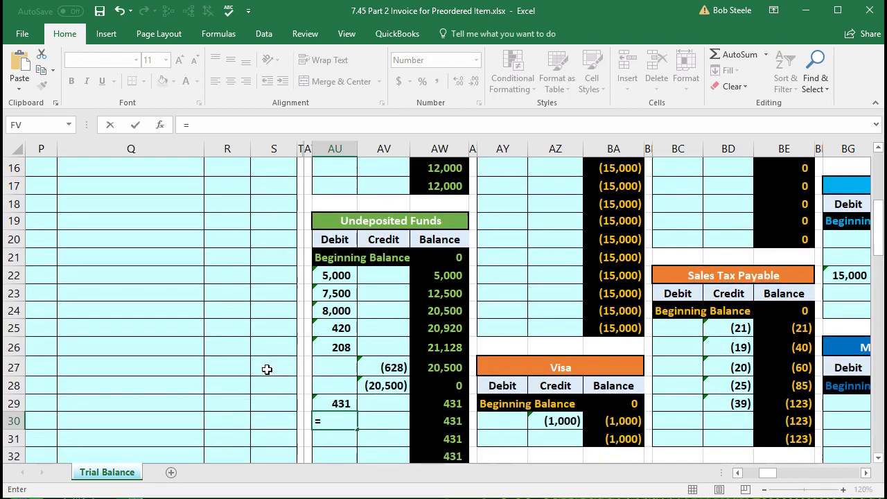
pyautogui.scroll(1, 267, 370)
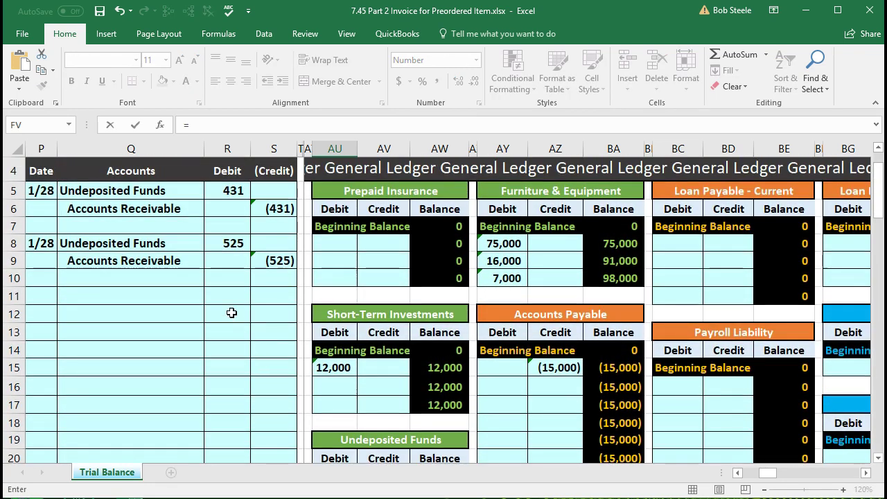
pyautogui.click(231, 242)
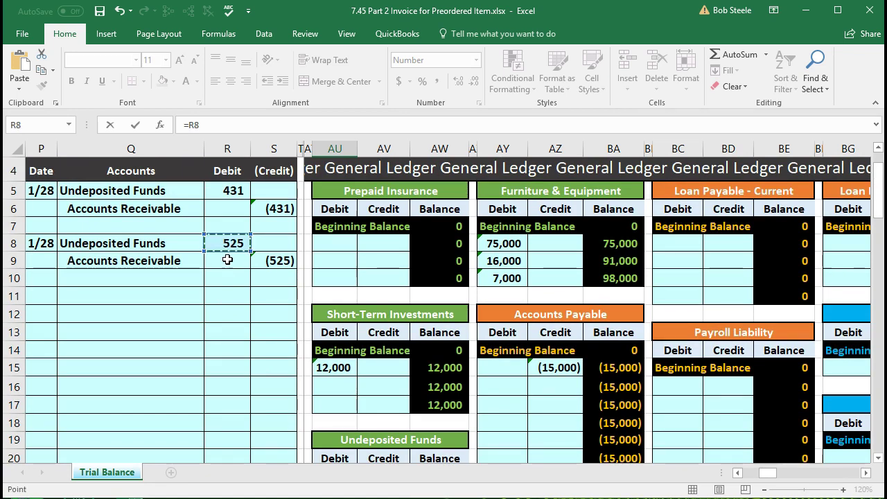
pyautogui.press('Return')
# Step: Replace the linked Undeposited Funds debit with a typed value of 525
pyautogui.scroll(-1, 227, 259)
pyautogui.press('Up')
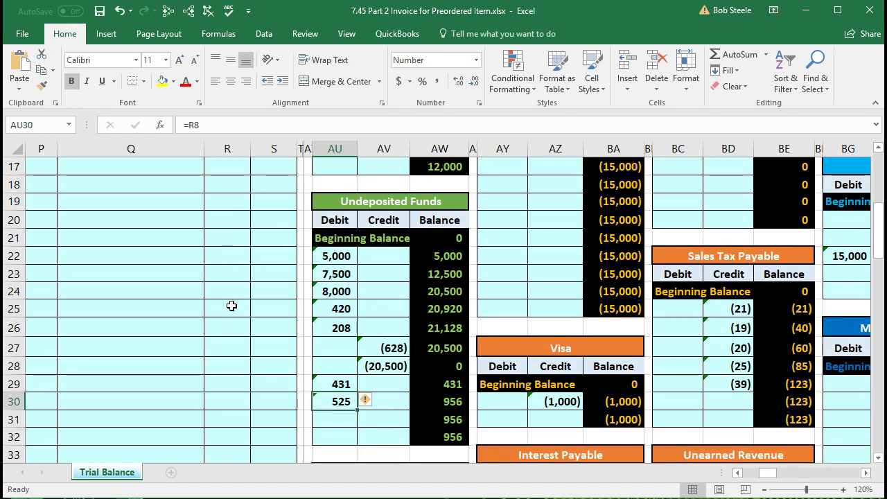
pyautogui.scroll(-1, 259, 363)
pyautogui.press('Delete')
pyautogui.press('Up')
pyautogui.press('Down')
pyautogui.write('=r')
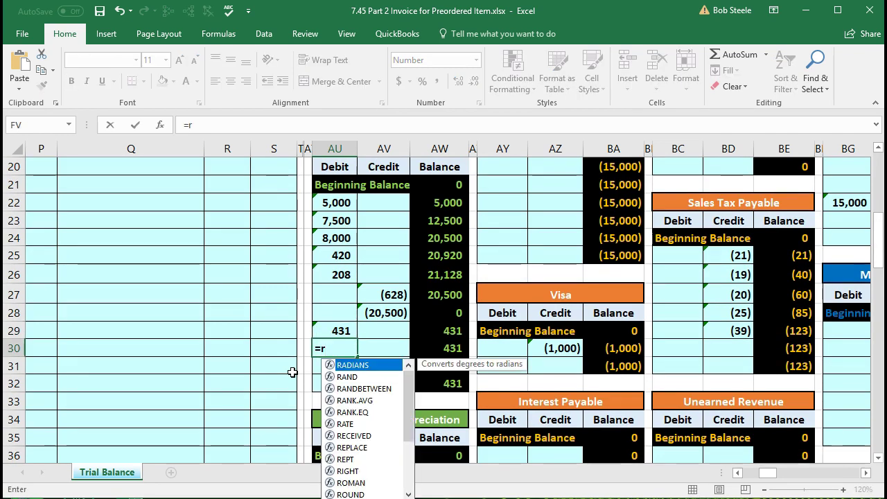
pyautogui.press('BackSpace')
pyautogui.write('525')
pyautogui.press('Return')
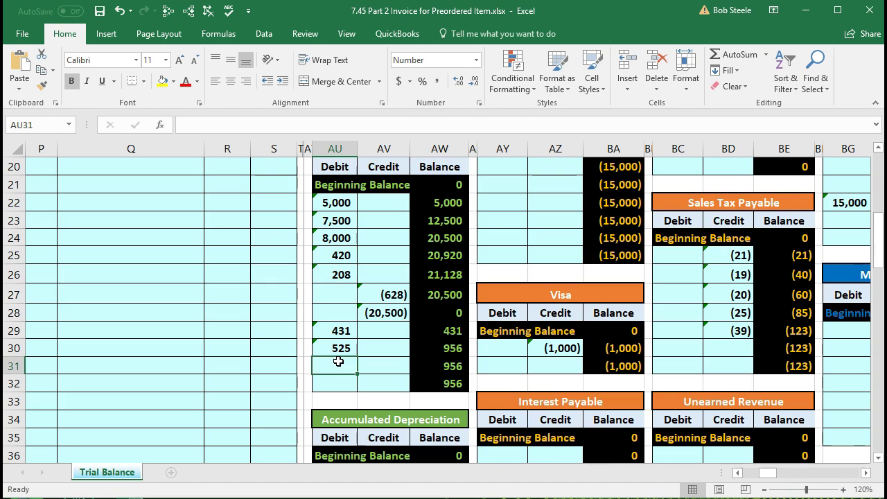
# Step: Check the trial balance: debits exceed credits by 525 and Undeposited Funds reads 956
pyautogui.press('Left')
pyautogui.press('Left')
pyautogui.press('Left')
pyautogui.press('Left')
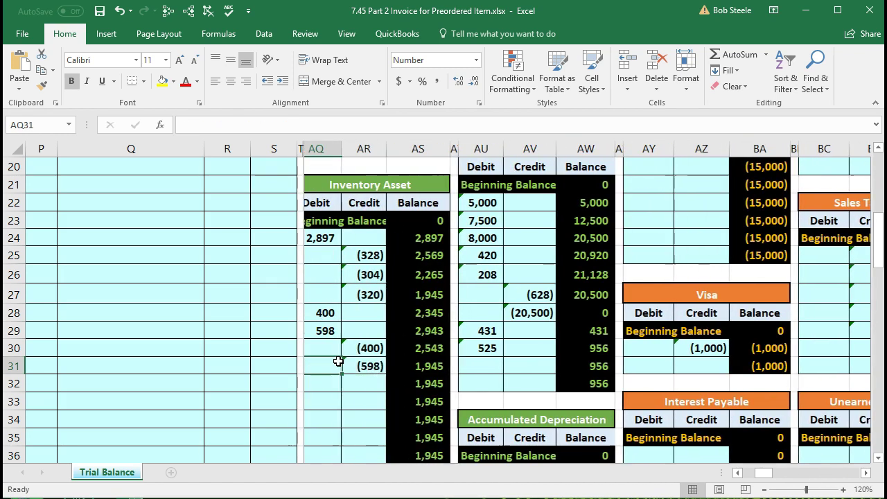
pyautogui.press('Left')
pyautogui.press('Left')
pyautogui.press('Left')
pyautogui.press('Left')
pyautogui.press('Left')
pyautogui.press('Left')
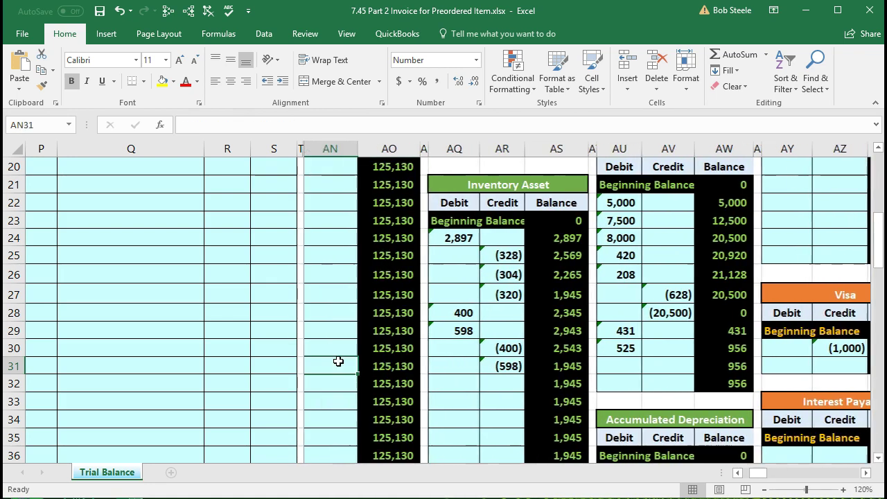
pyautogui.press('Left')
pyautogui.press('Left')
pyautogui.press('Left')
pyautogui.press('Left')
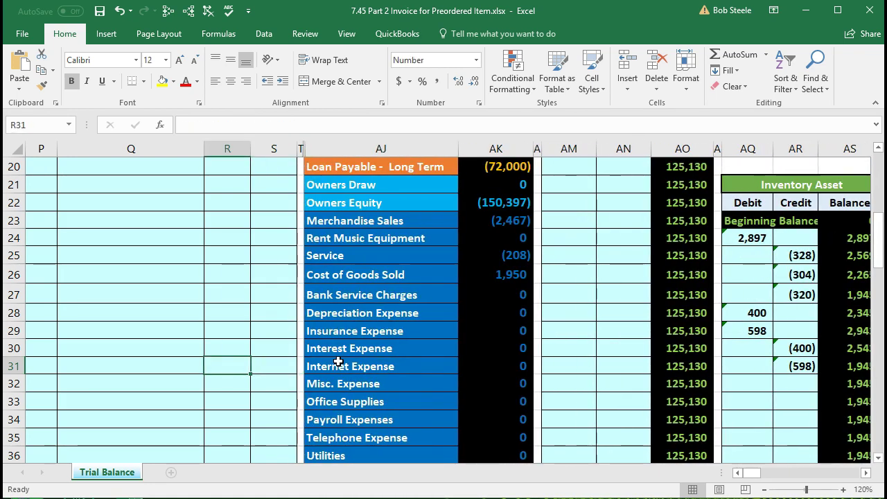
pyautogui.scroll(-1, 338, 361)
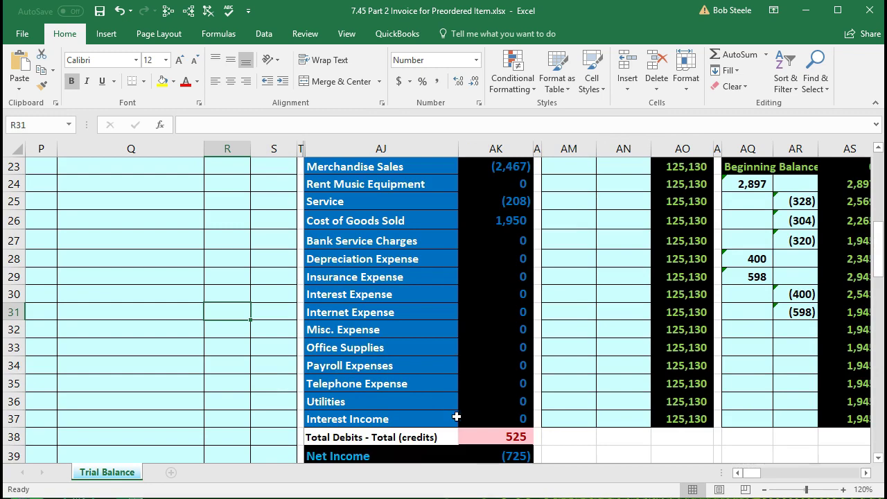
pyautogui.click(476, 435)
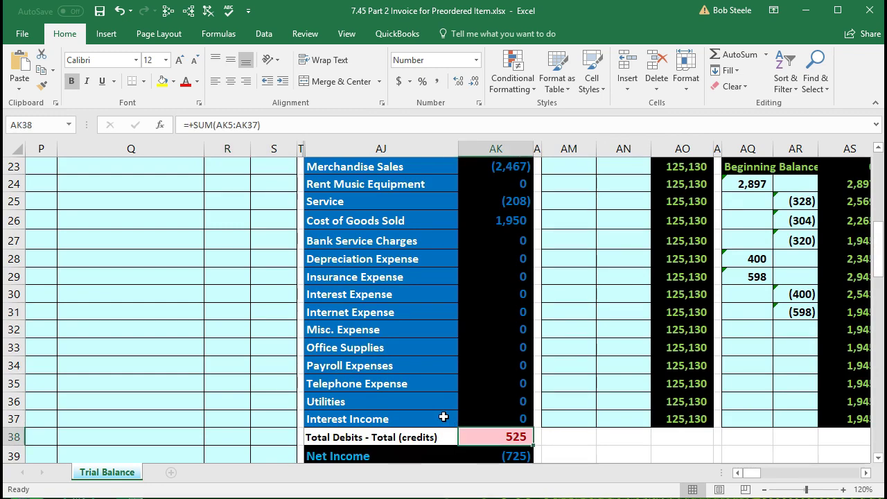
pyautogui.scroll(7, 444, 417)
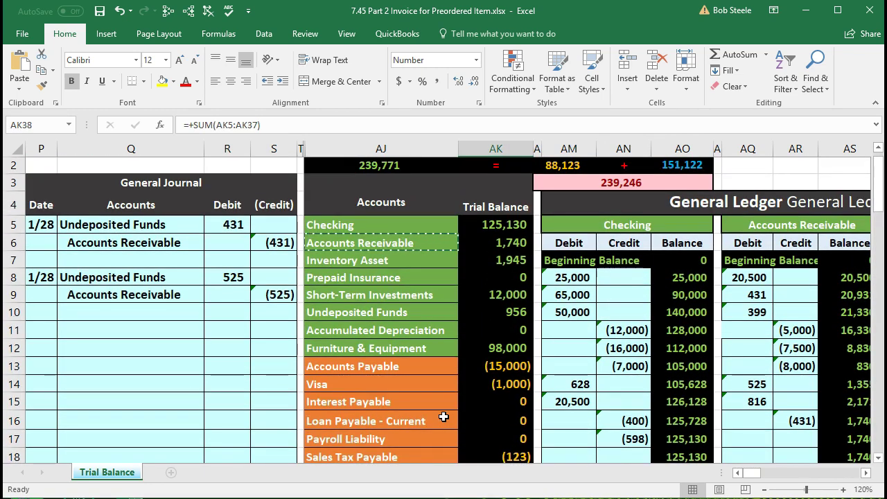
pyautogui.click(495, 316)
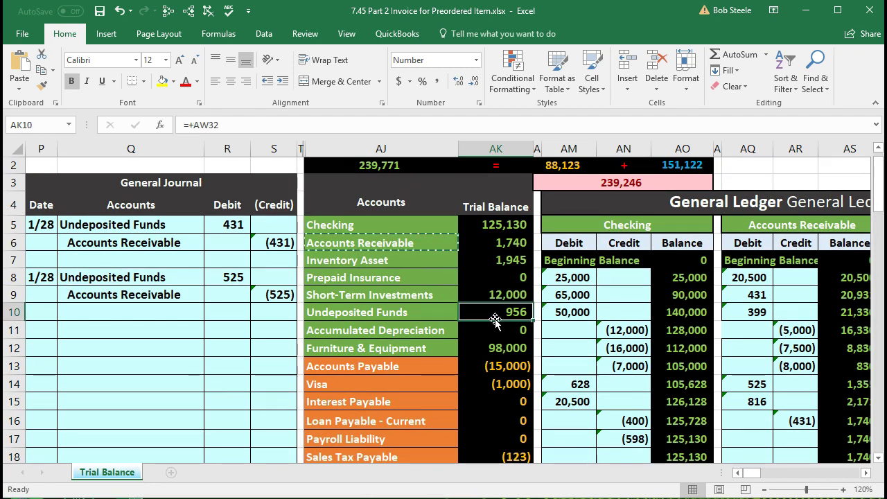
pyautogui.moveTo(154, 296); pyautogui.dragTo(277, 297)
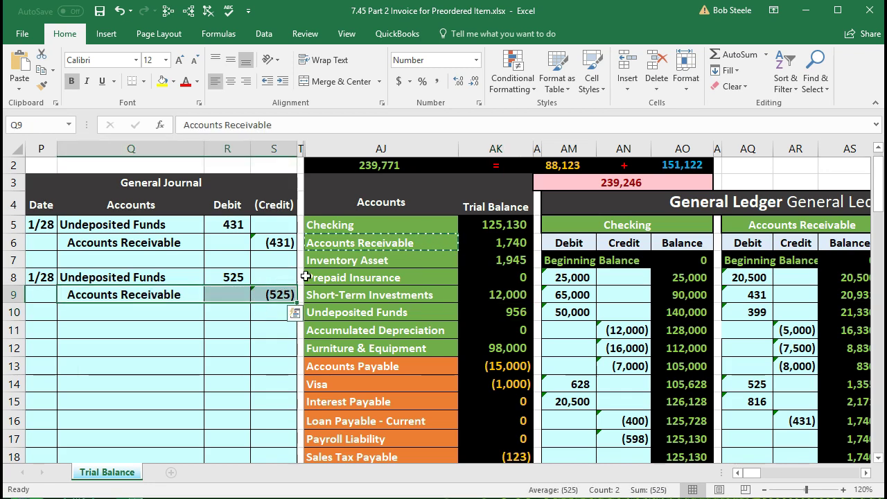
pyautogui.moveTo(325, 245); pyautogui.dragTo(498, 246)
# Step: Link the next empty Accounts Receivable credit cell to the journal's (525) credit, dropping the balance to 1,215
pyautogui.click(734, 223)
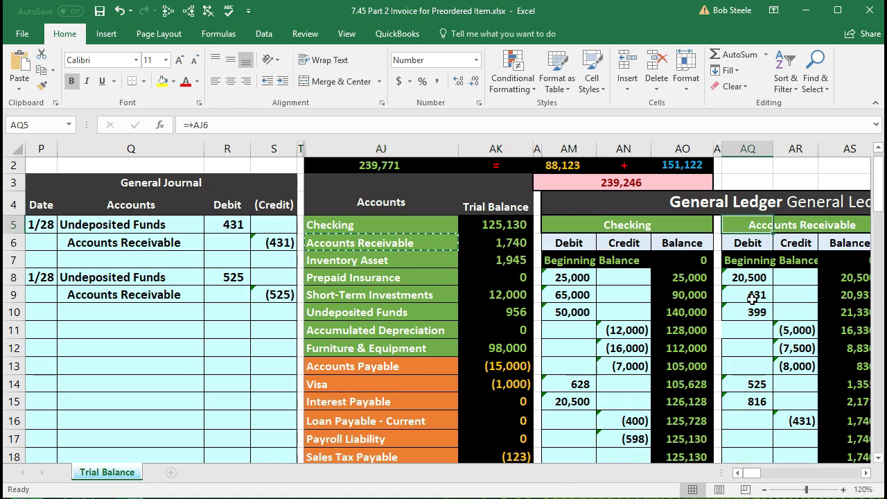
pyautogui.press('Right')
pyautogui.press('Right')
pyautogui.press('Right')
pyautogui.press('Right')
pyautogui.press('Right')
pyautogui.press('Right')
pyautogui.press('Right')
pyautogui.press('Right')
pyautogui.press('Right')
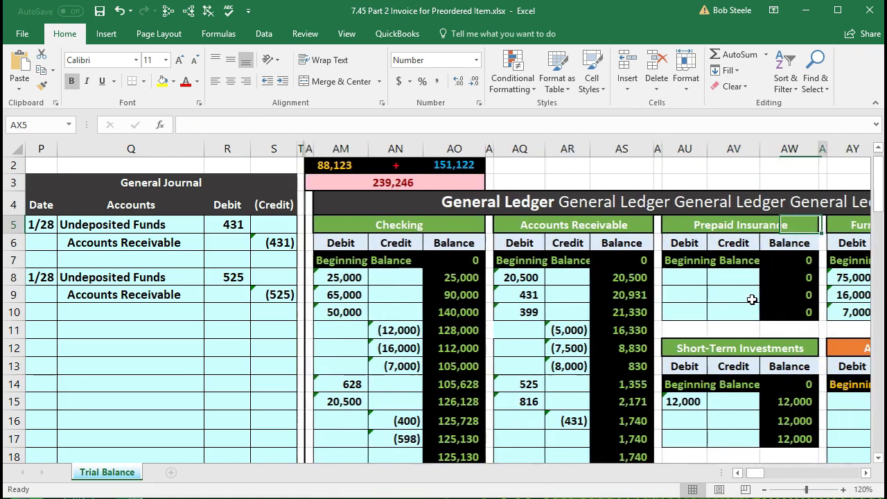
pyautogui.press('Right')
pyautogui.press('Right')
pyautogui.press('Left')
pyautogui.press('Left')
pyautogui.press('Left')
pyautogui.press('Left')
pyautogui.press('Left')
pyautogui.press('Left')
pyautogui.press('Left')
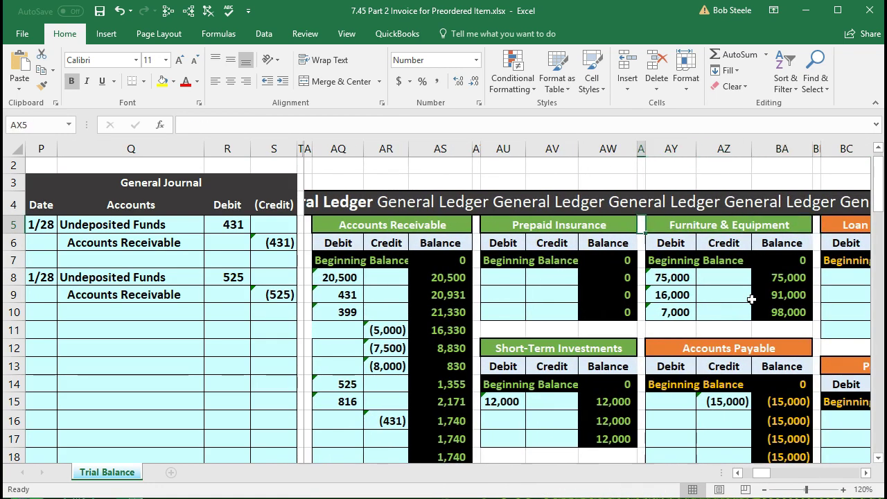
pyautogui.press('Left')
pyautogui.press('Left')
pyautogui.press('Left')
pyautogui.press('Down')
pyautogui.press('Down')
pyautogui.press('Down')
pyautogui.press('Down')
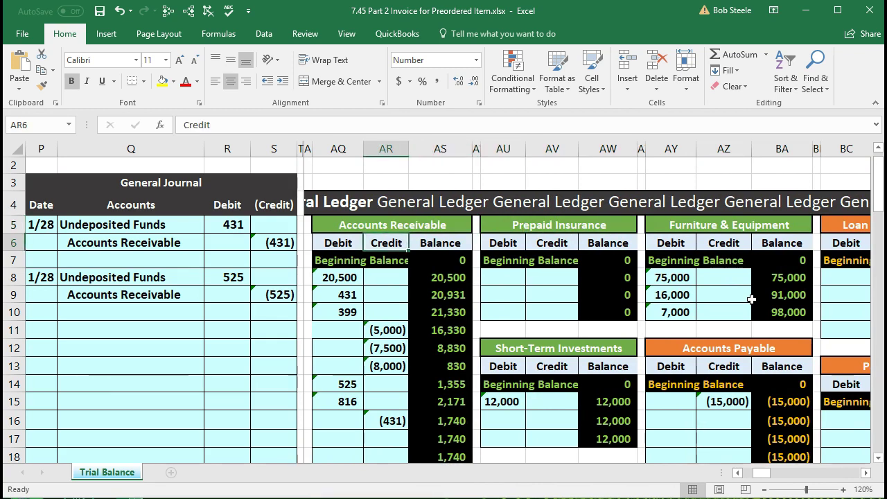
pyautogui.press('Down')
pyautogui.press('Down')
pyautogui.press('Down')
pyautogui.press('Down')
pyautogui.press('Down')
pyautogui.press('Down')
pyautogui.press('Down')
pyautogui.press('Down')
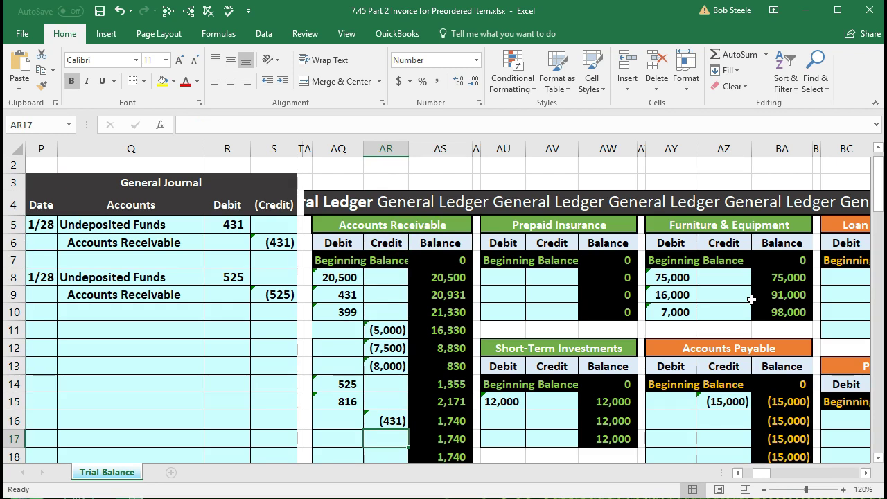
pyautogui.write('=')
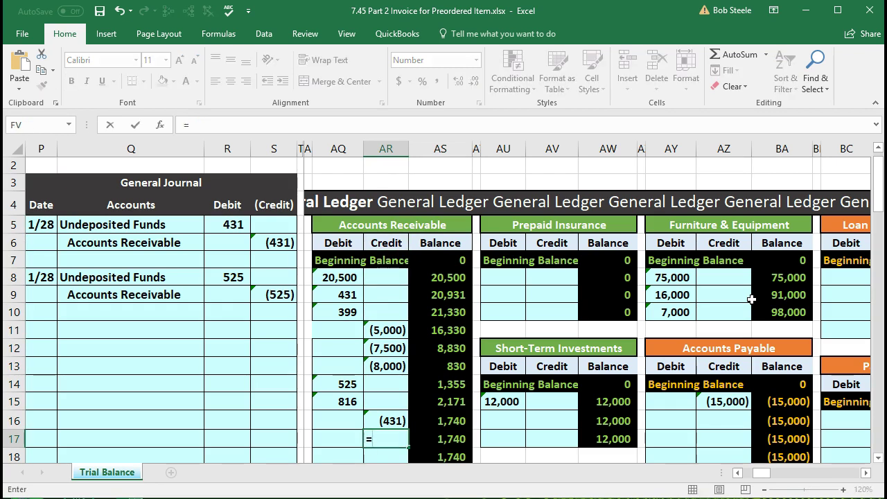
pyautogui.click(284, 294)
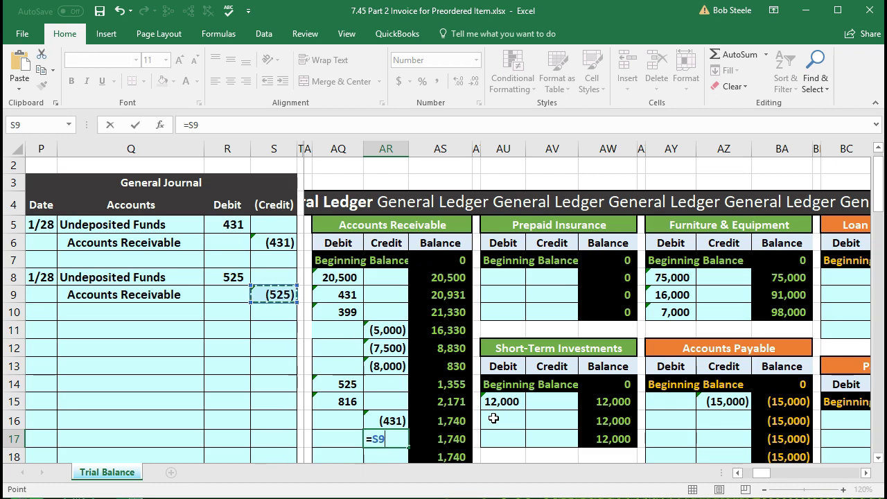
pyautogui.press('Return')
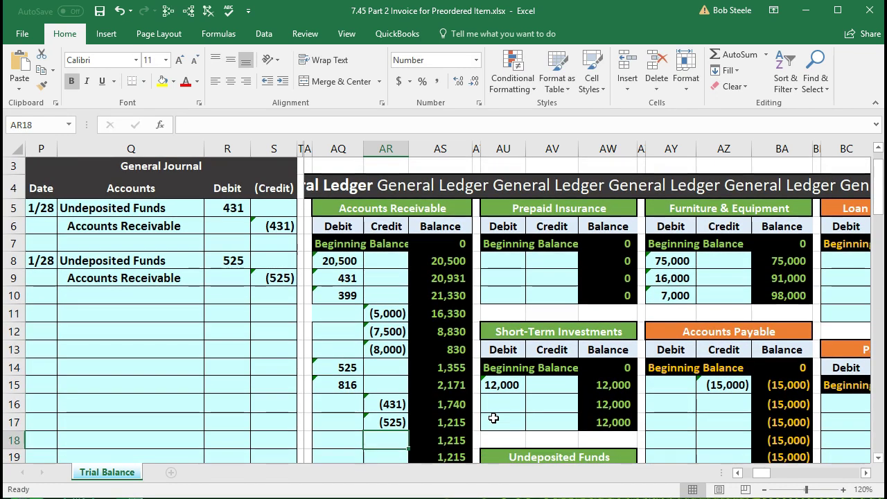
pyautogui.press('Left')
pyautogui.press('Left')
pyautogui.press('Left')
pyautogui.press('Left')
pyautogui.press('Left')
pyautogui.press('Left')
pyautogui.press('Left')
pyautogui.press('Left')
pyautogui.press('Left')
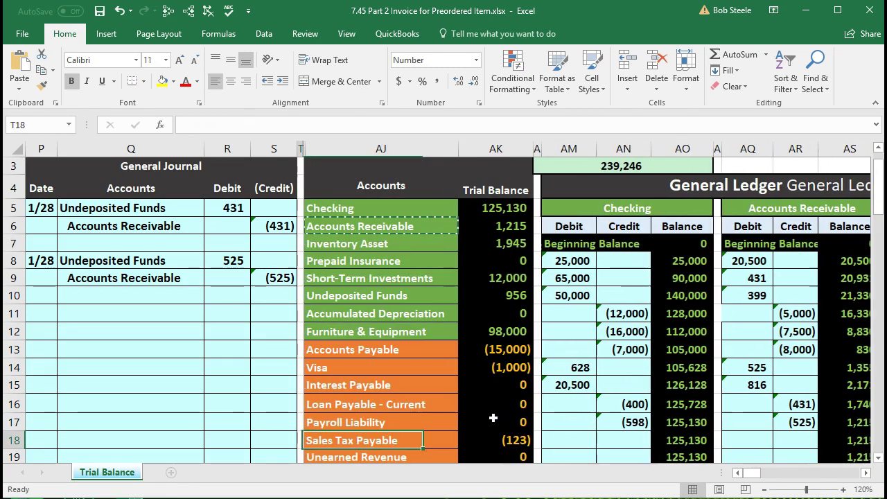
pyautogui.click(489, 225)
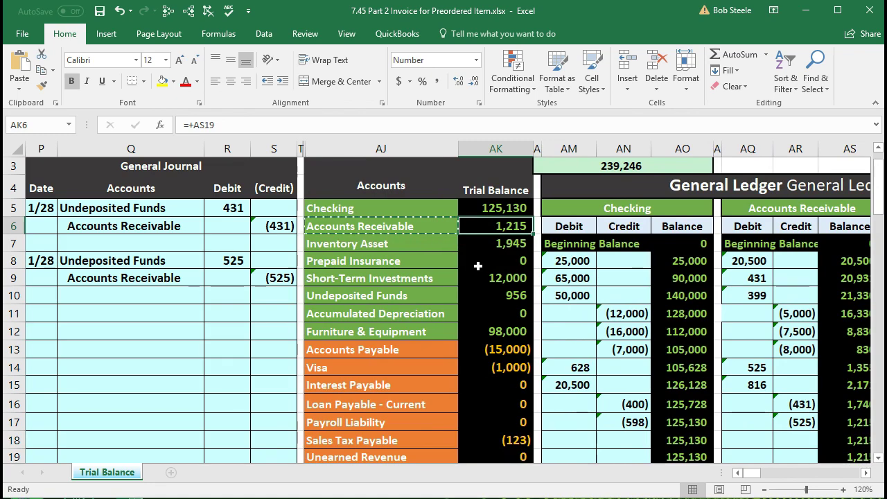
pyautogui.scroll(-3, 476, 349)
pyautogui.scroll(-4, 476, 349)
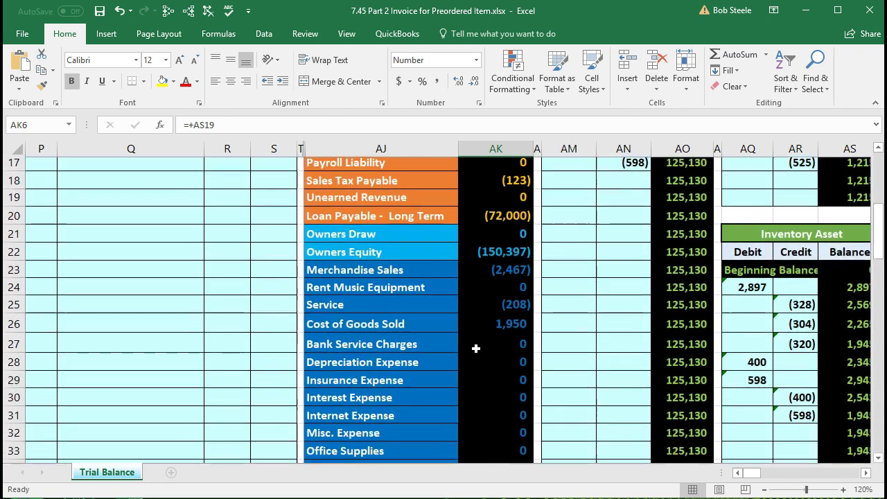
pyautogui.click(488, 415)
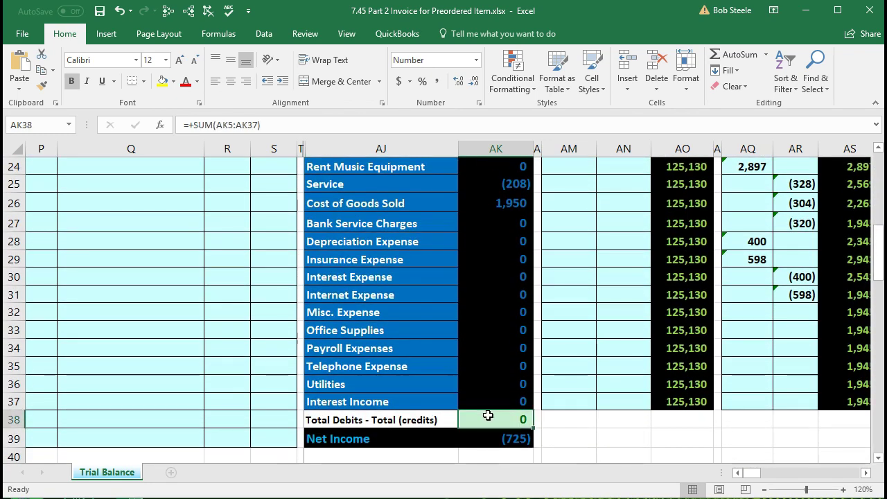
pyautogui.click(485, 434)
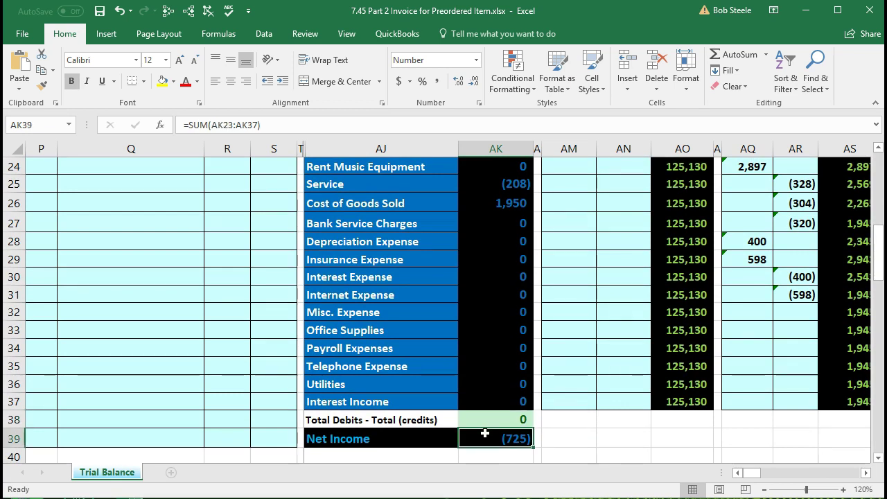
pyautogui.doubleClick(484, 434)
pyautogui.scroll(2, 484, 433)
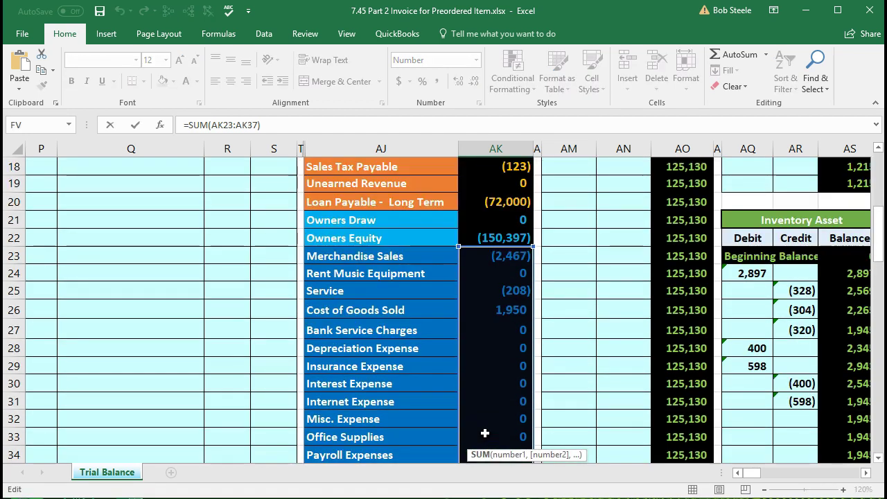
pyautogui.press('Return')
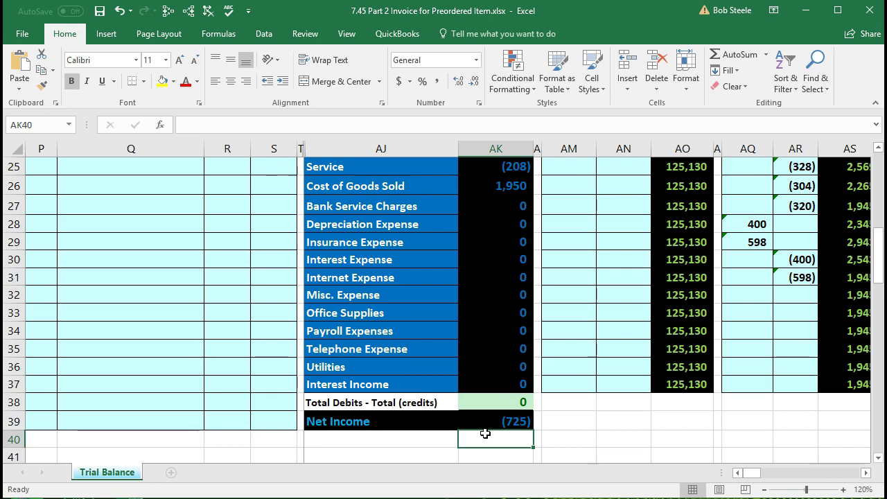
pyautogui.scroll(1, 484, 433)
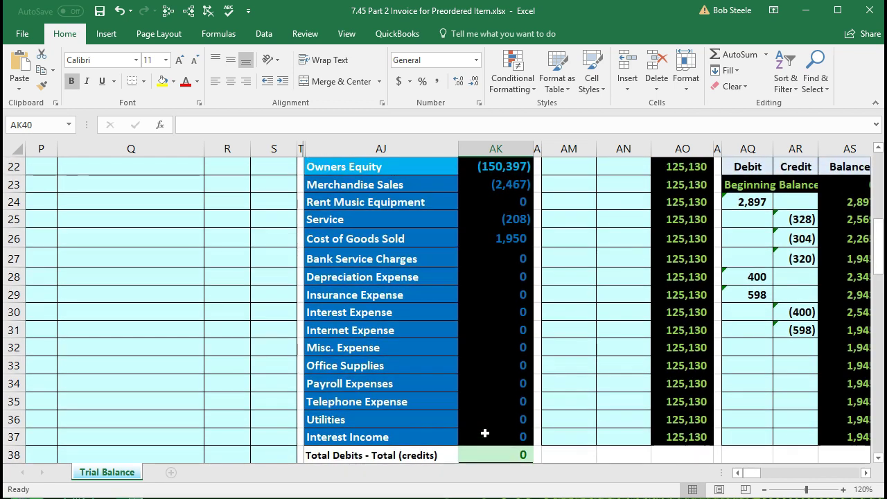
pyautogui.scroll(4, 484, 434)
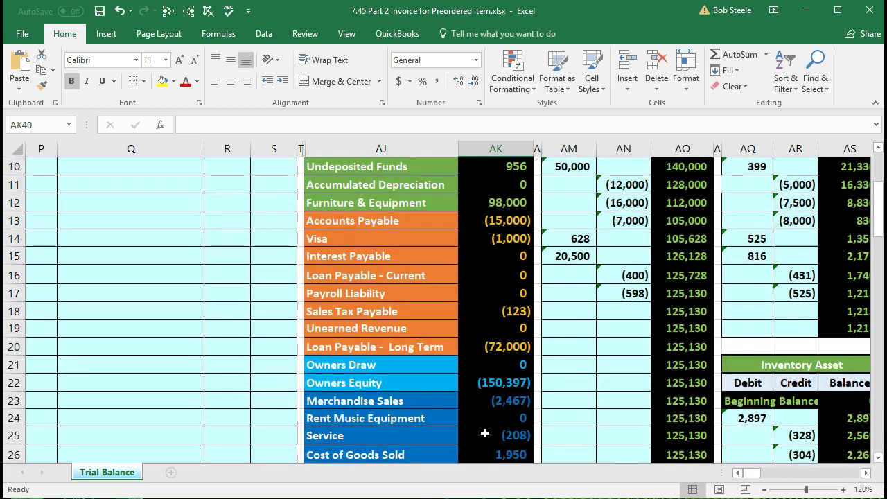
pyautogui.scroll(3, 485, 434)
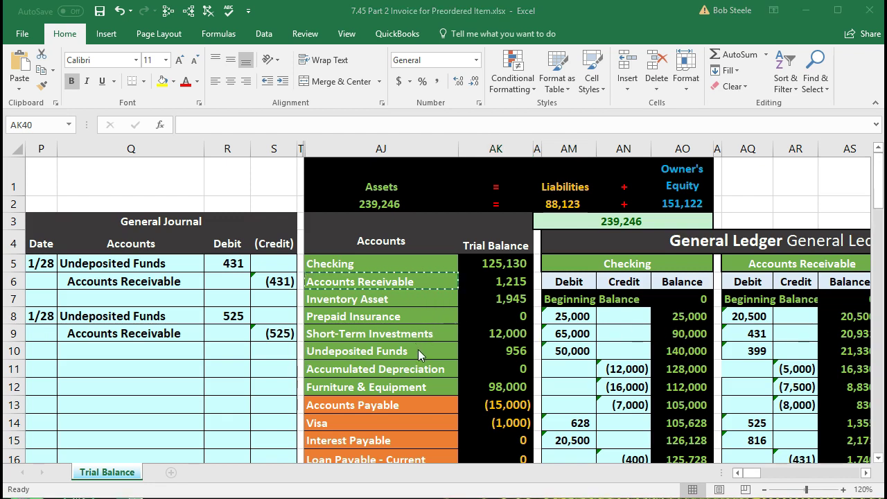
# Step: Select the Checking account name cell in the trial balance list
pyautogui.click(490, 335)
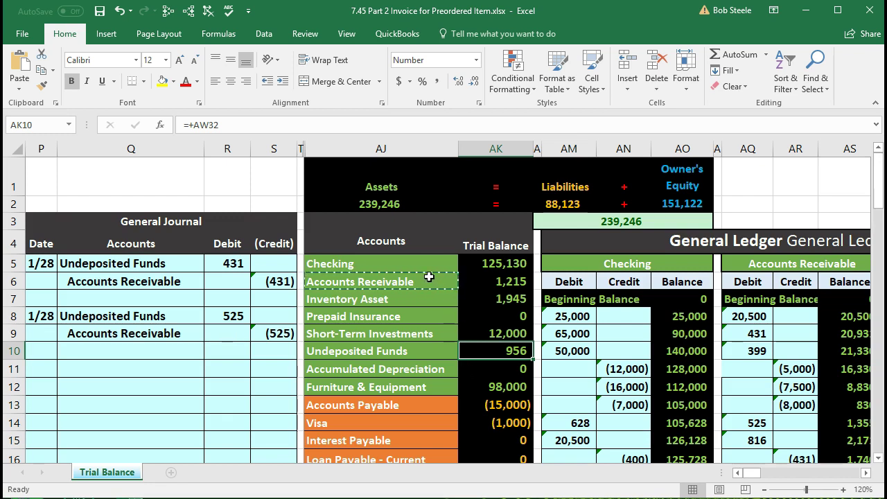
pyautogui.moveTo(409, 263); pyautogui.dragTo(488, 267)
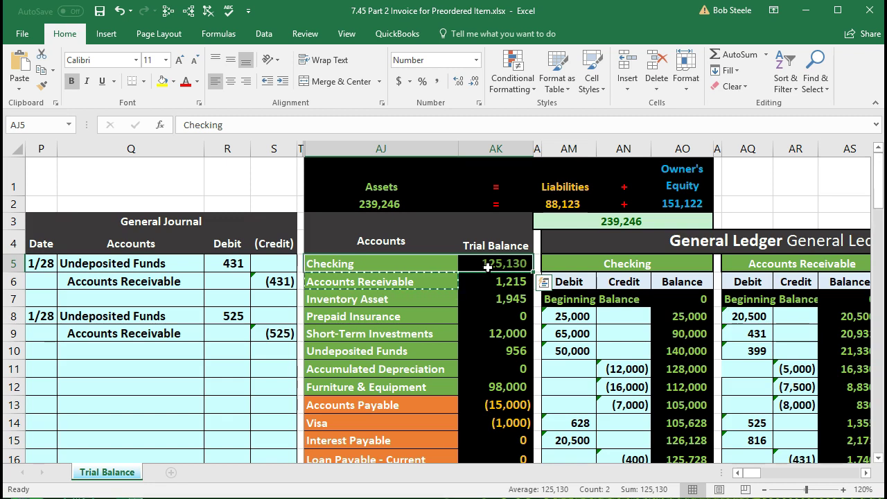
pyautogui.click(417, 266)
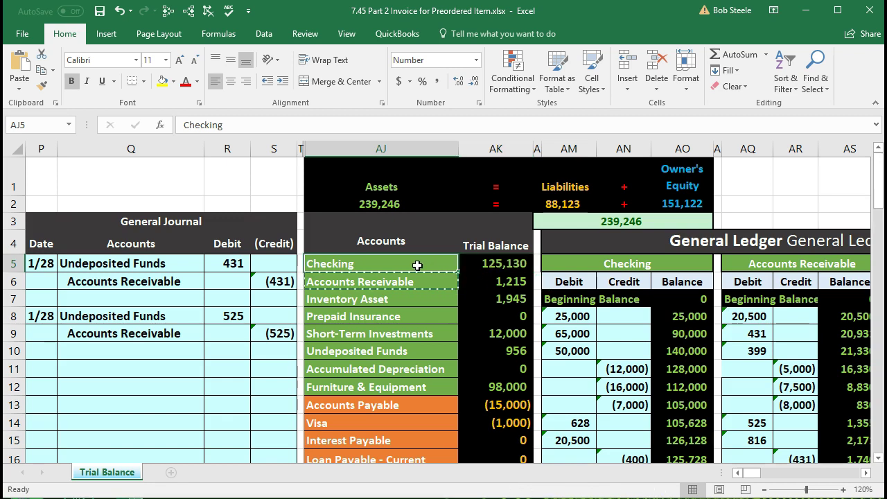
# Step: Start a new 1/28 journal line, pasting Checking as a value with a 956 debit
pyautogui.rightClick(418, 266)
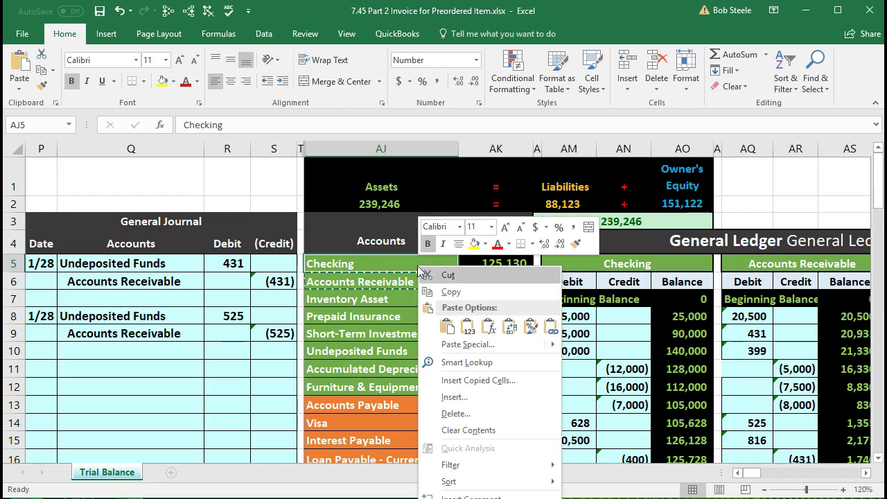
pyautogui.click(444, 293)
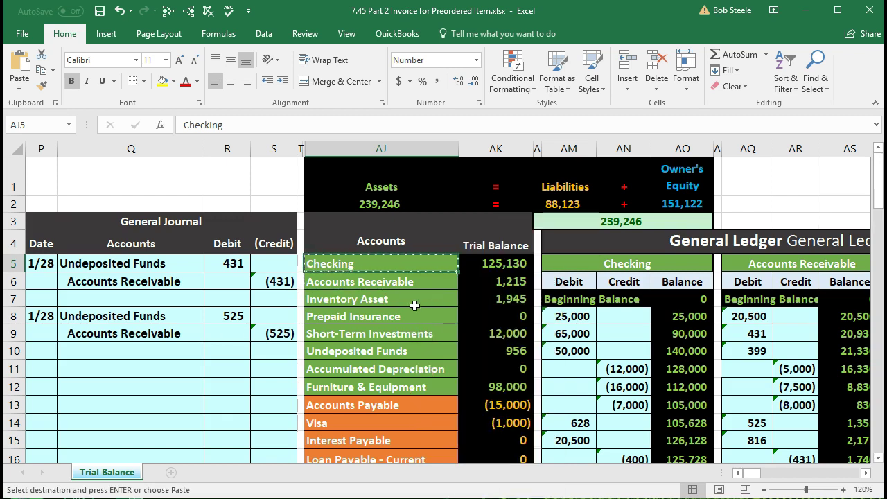
pyautogui.click(155, 372)
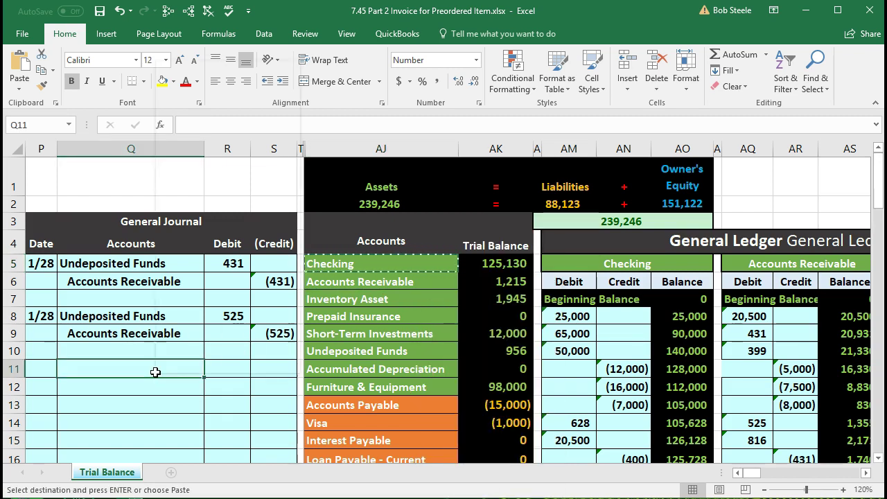
pyautogui.rightClick(155, 372)
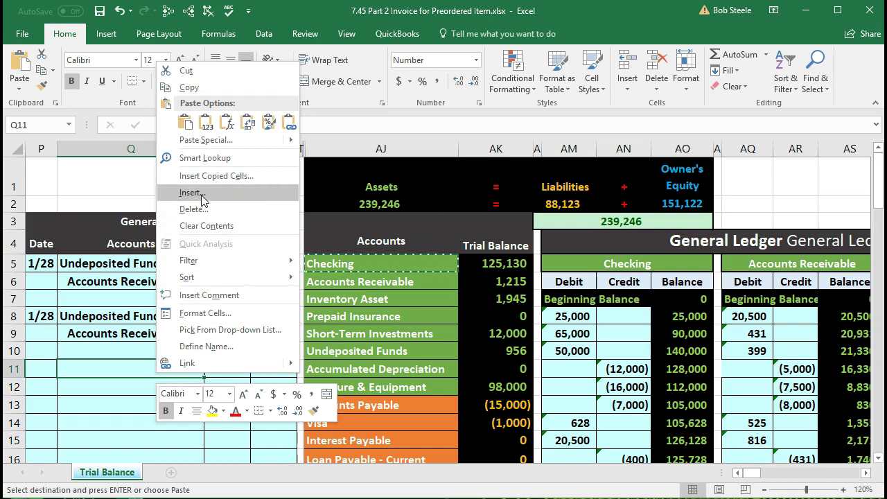
pyautogui.click(206, 123)
pyautogui.click(52, 366)
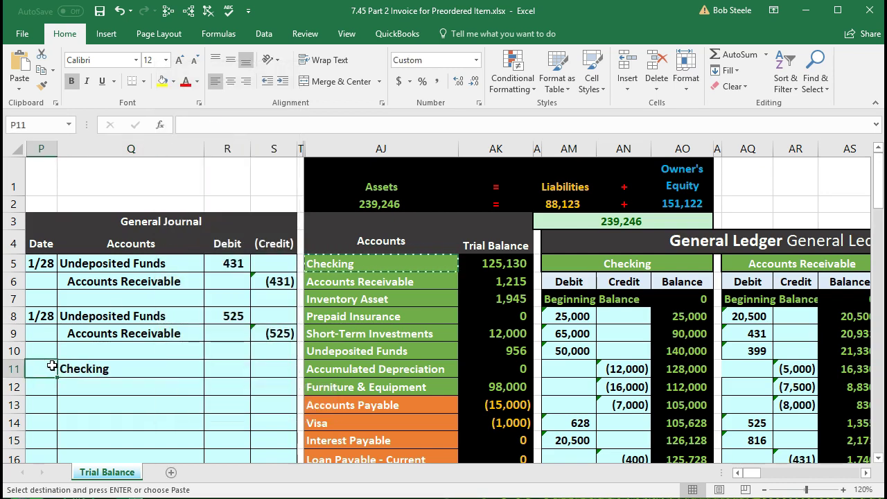
pyautogui.write('1/28')
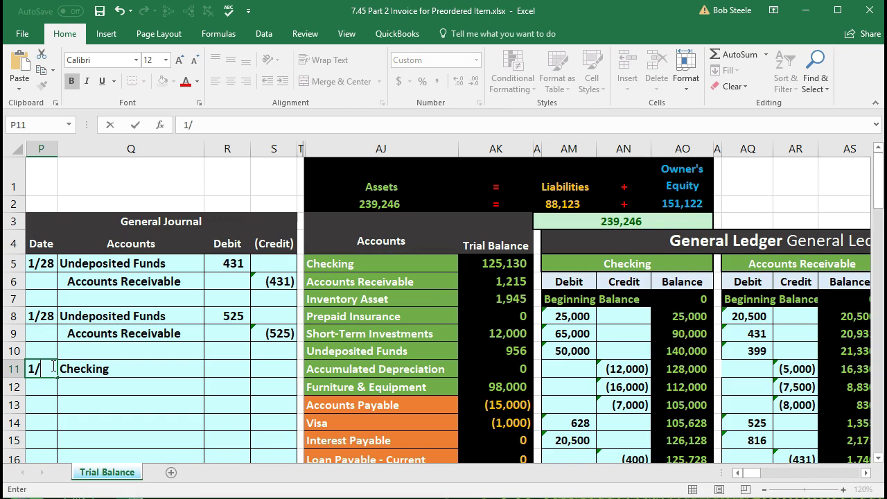
pyautogui.press('Tab')
pyautogui.press('Tab')
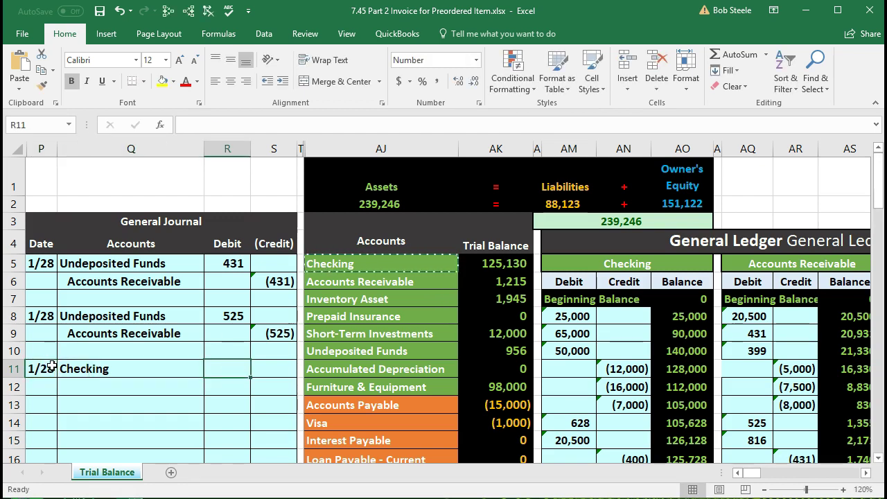
pyautogui.write('956')
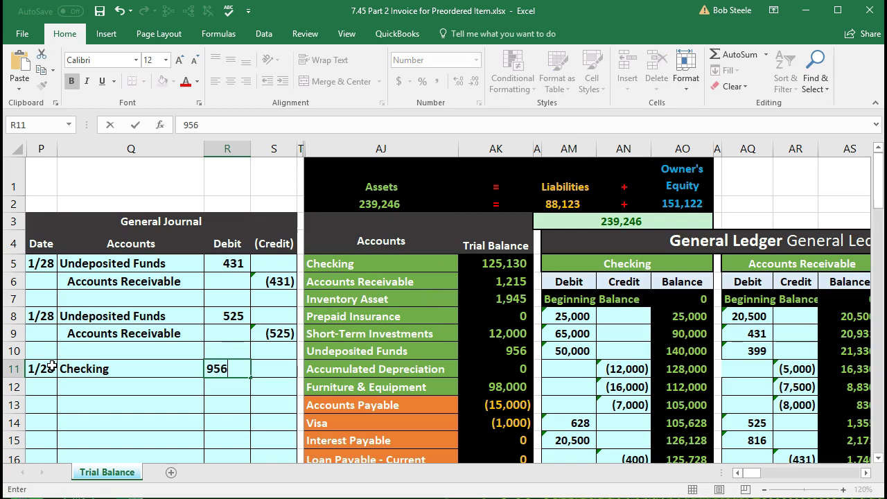
pyautogui.press('Return')
# Step: Check the decimals on the Undeposited Funds balance, then re-enter the Checking debit as 956
pyautogui.click(517, 354)
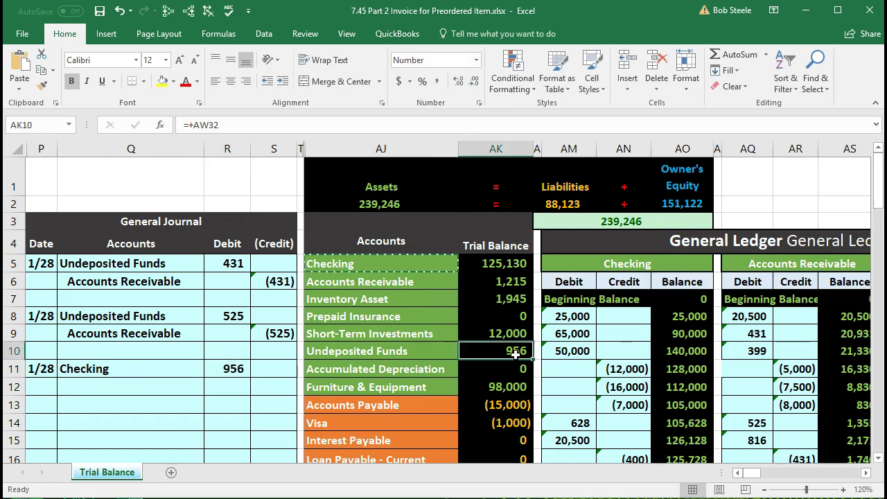
pyautogui.click(458, 82)
pyautogui.click(458, 82)
pyautogui.click(475, 82)
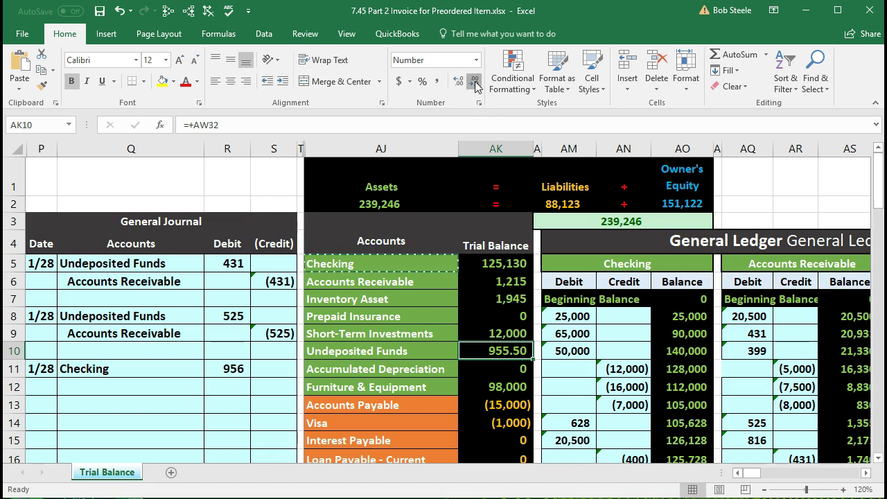
pyautogui.click(475, 84)
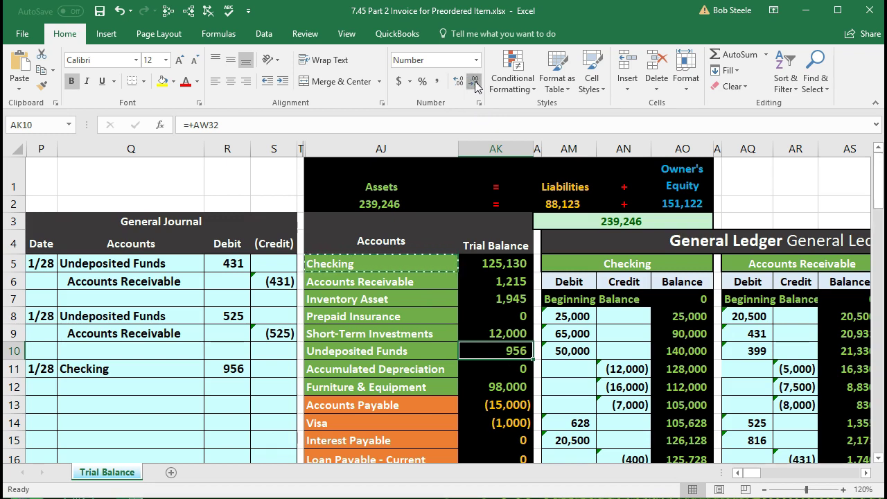
pyautogui.click(232, 369)
pyautogui.write('95')
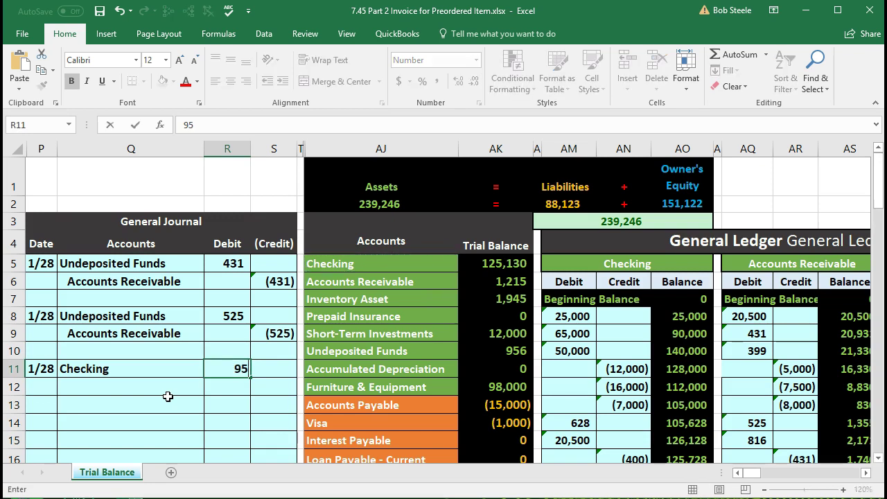
pyautogui.write('6.5')
pyautogui.press('Return')
pyautogui.press('Up')
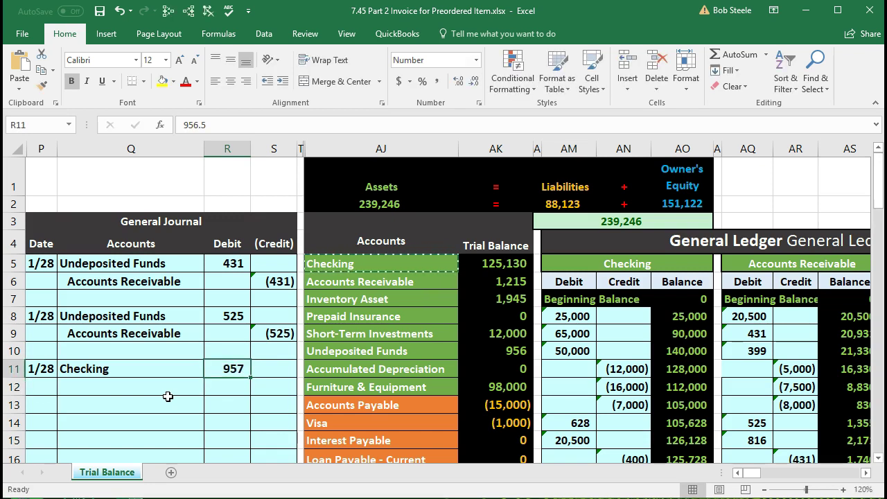
pyautogui.write('9')
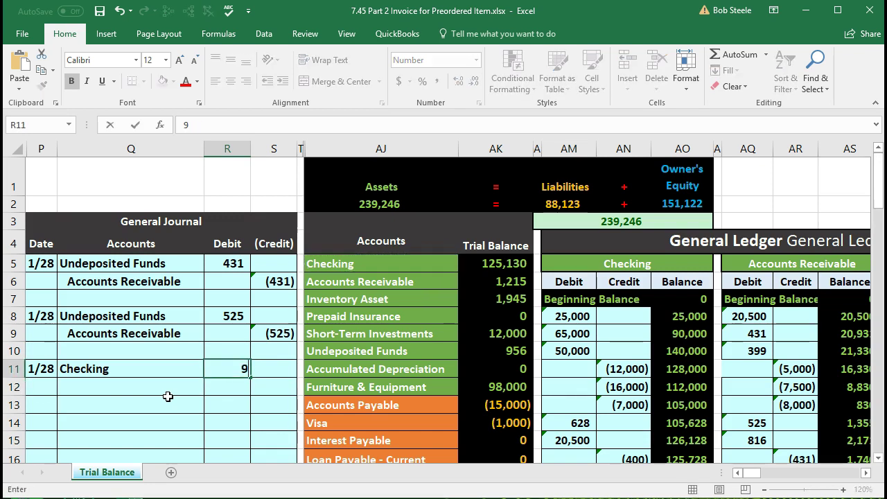
pyautogui.write('56')
pyautogui.press('Return')
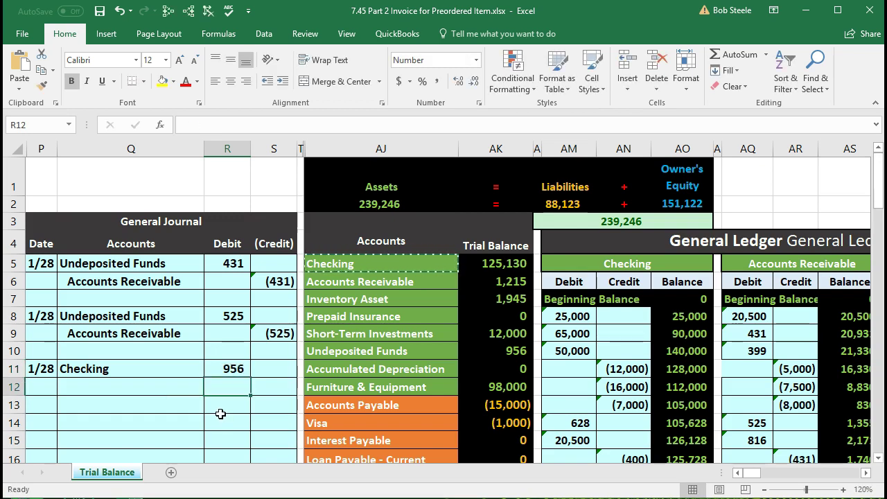
# Step: Enter the offsetting (956) credit as the negative of the Checking debit
pyautogui.click(262, 391)
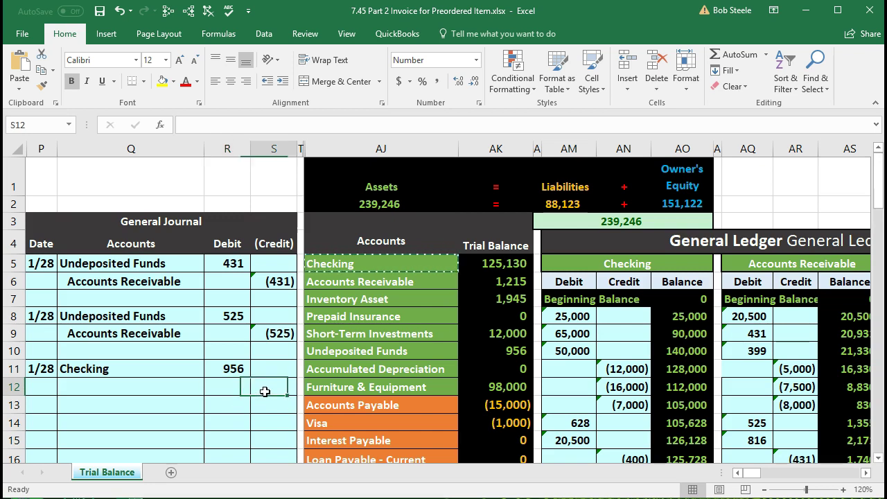
pyautogui.write('=-')
pyautogui.press('Up')
pyautogui.press('Left')
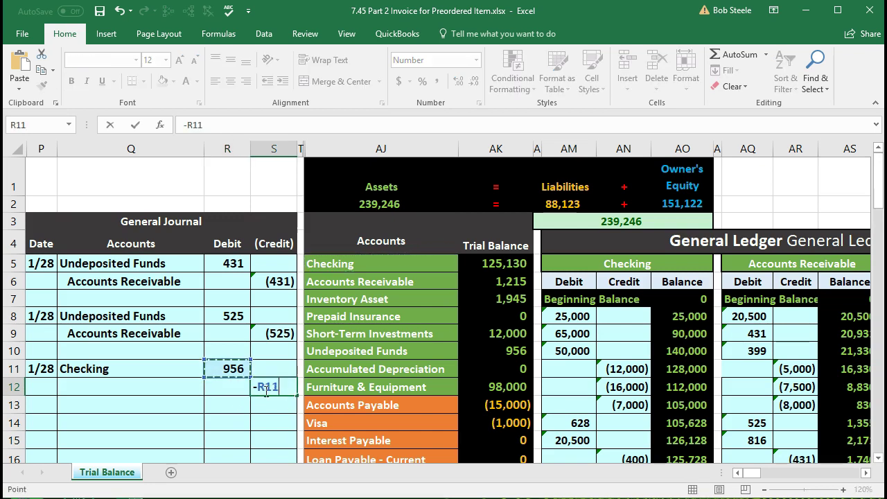
pyautogui.press('Return')
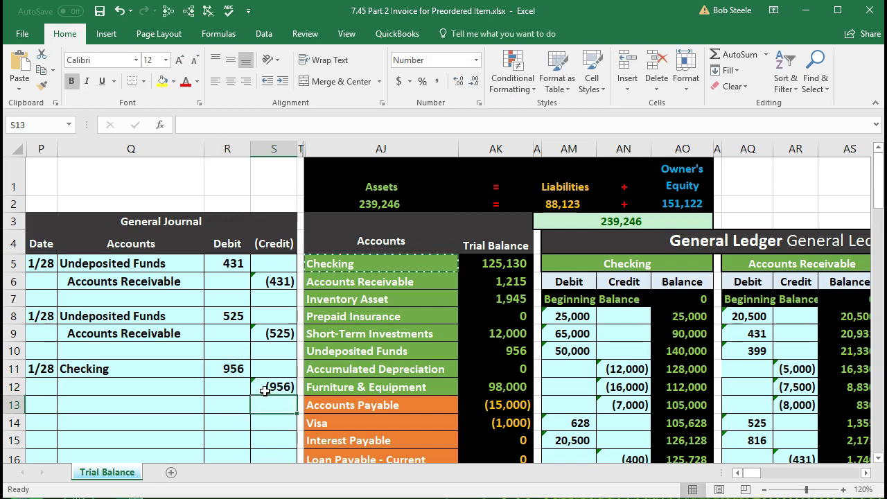
# Step: Paste Undeposited Funds as a value on the credit line and indent it
pyautogui.click(172, 384)
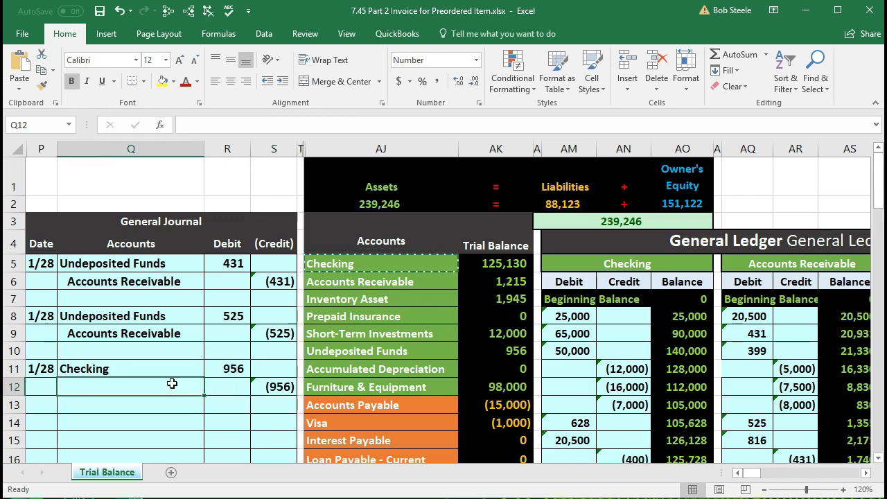
pyautogui.click(359, 353)
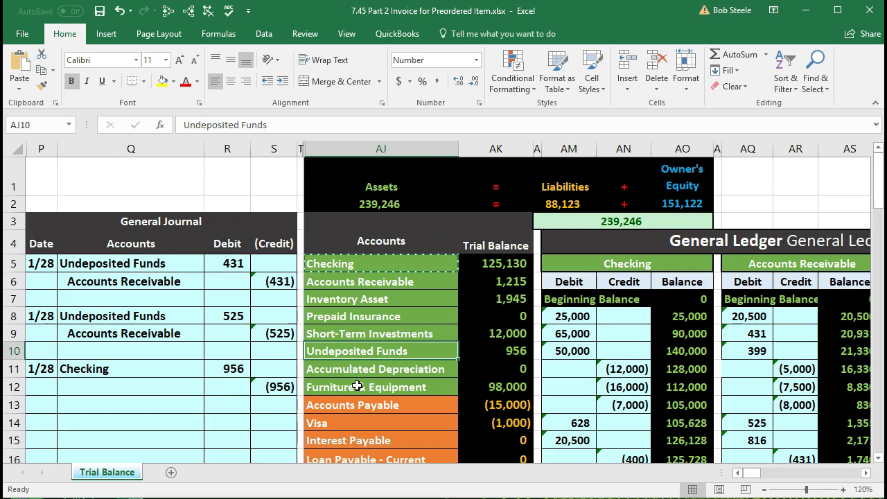
pyautogui.click(481, 352)
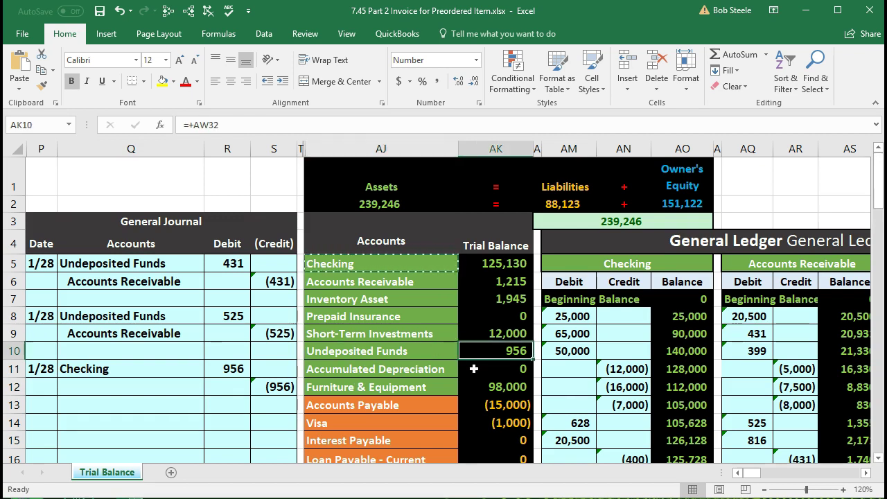
pyautogui.click(428, 353)
pyautogui.rightClick(427, 353)
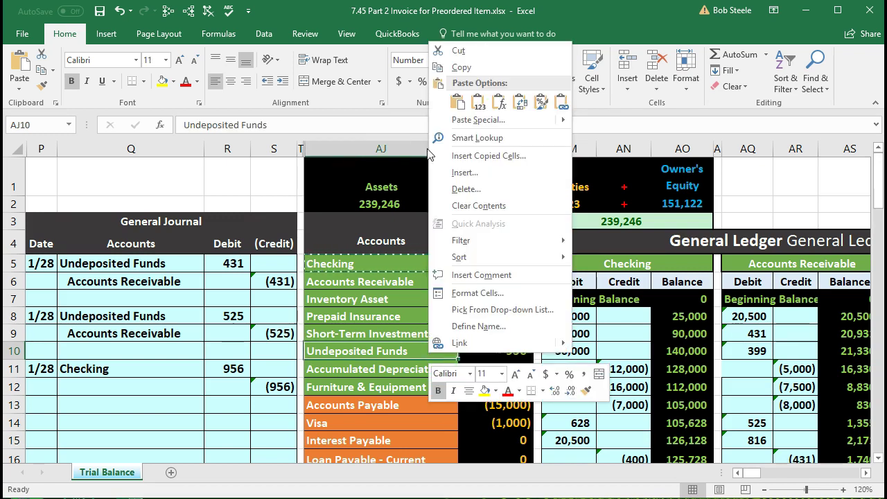
pyautogui.click(459, 68)
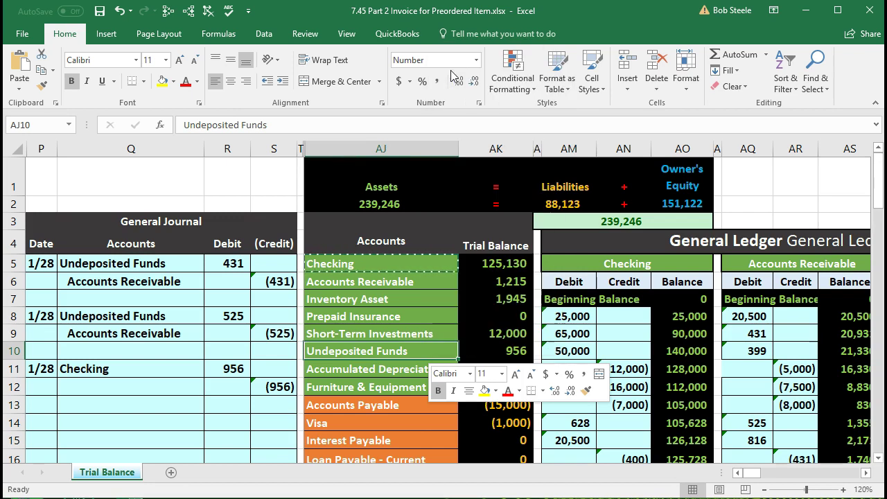
pyautogui.click(150, 381)
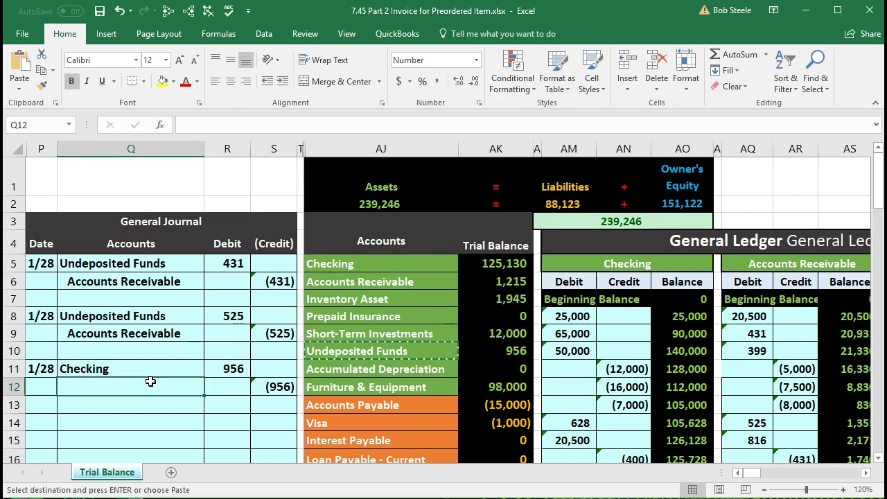
pyautogui.rightClick(150, 383)
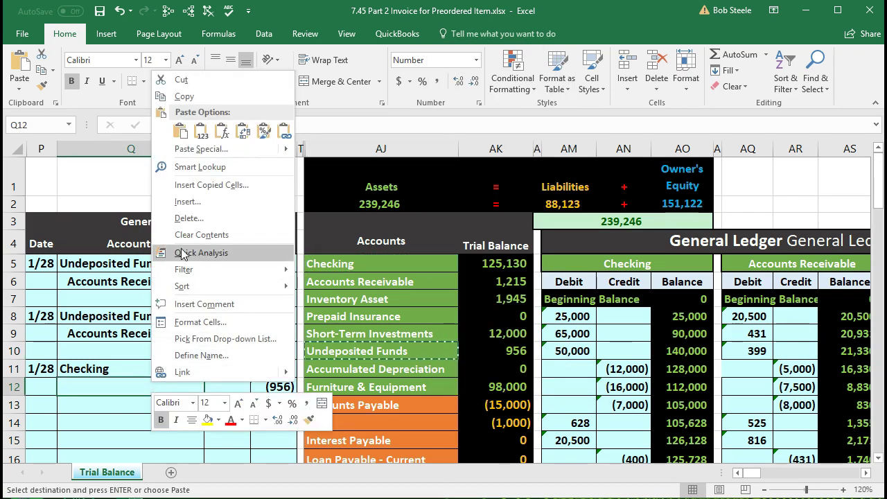
pyautogui.click(201, 131)
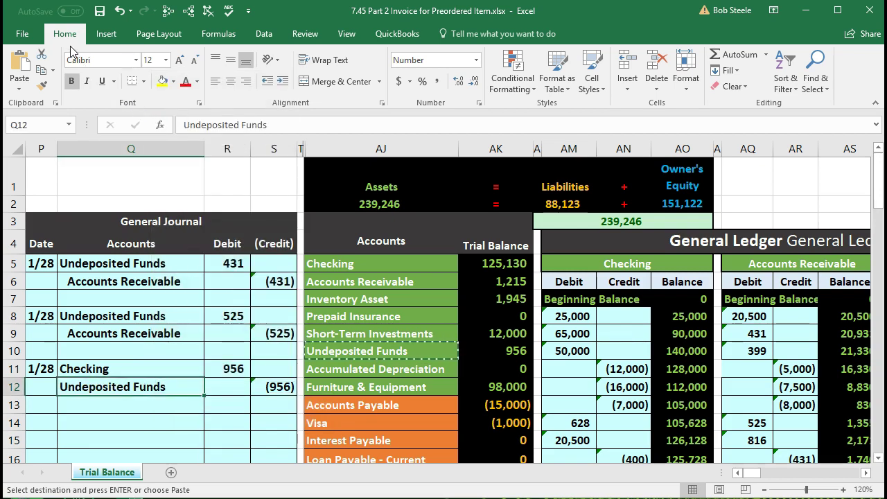
pyautogui.click(282, 82)
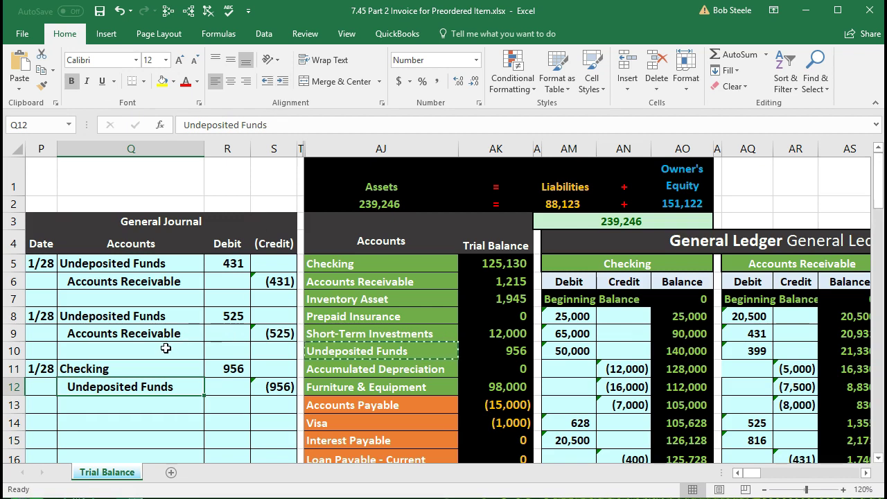
pyautogui.moveTo(121, 367); pyautogui.dragTo(252, 387)
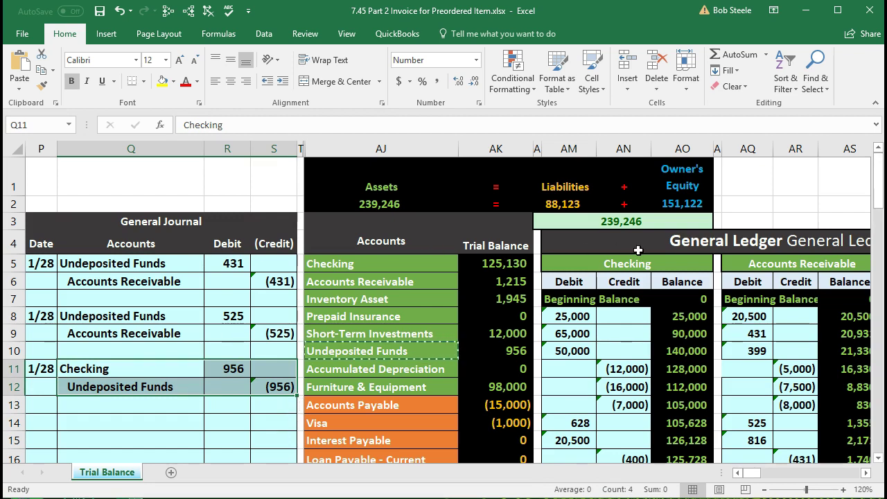
# Step: Fill the Accounts Receivable (525) credit line, Q9:S9, yellow
pyautogui.click(215, 402)
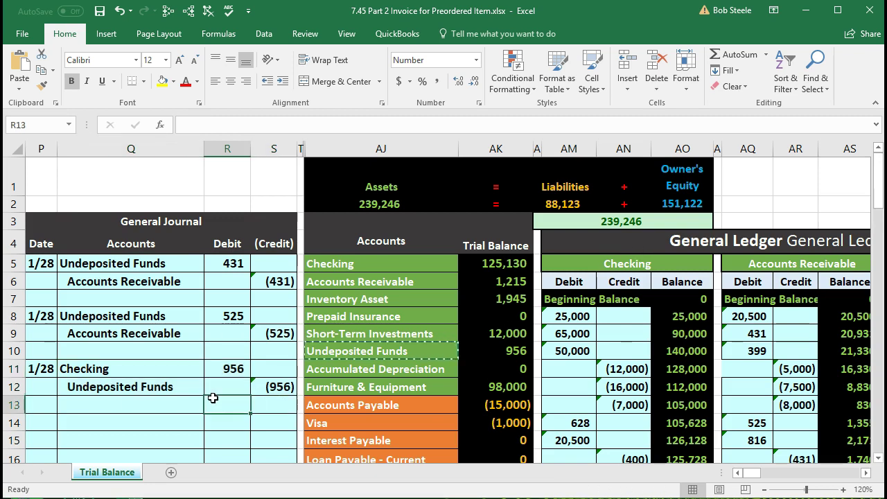
pyautogui.moveTo(149, 333); pyautogui.dragTo(270, 333)
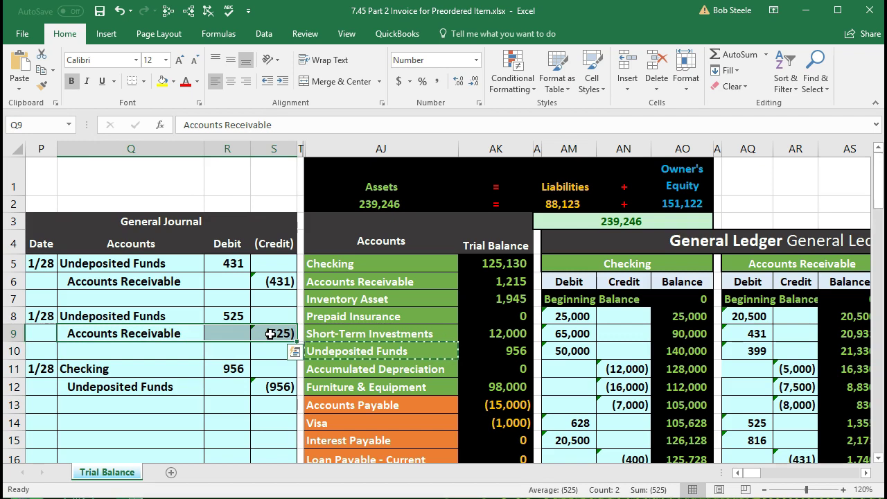
pyautogui.rightClick(271, 335)
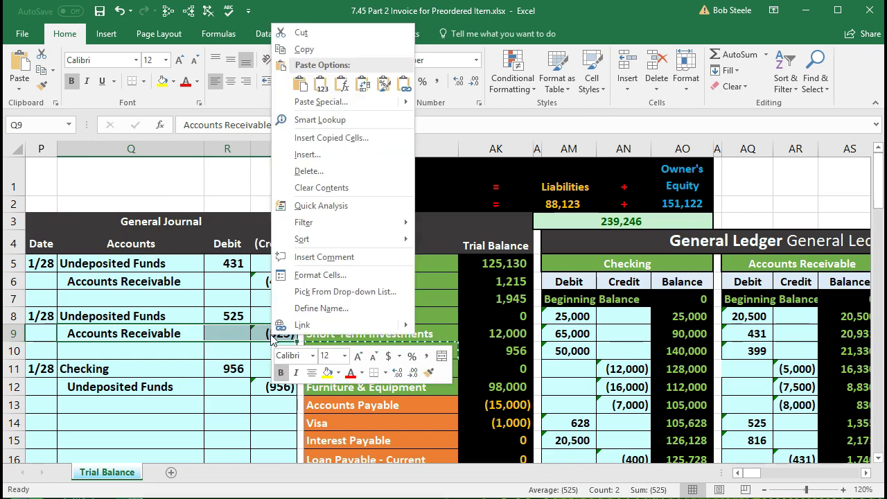
pyautogui.click(324, 373)
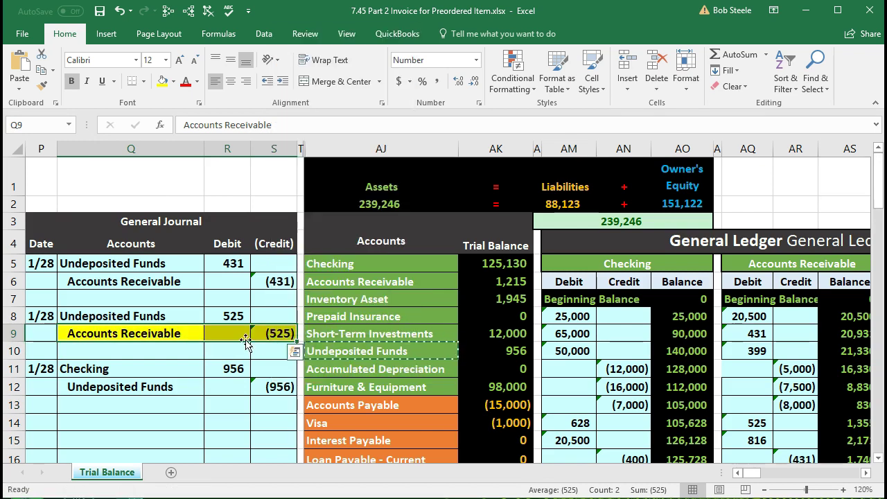
pyautogui.click(268, 333)
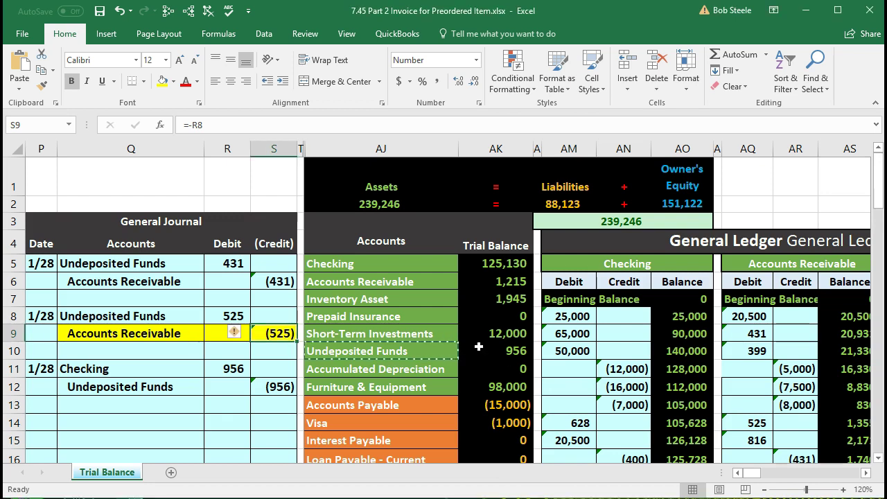
pyautogui.click(497, 334)
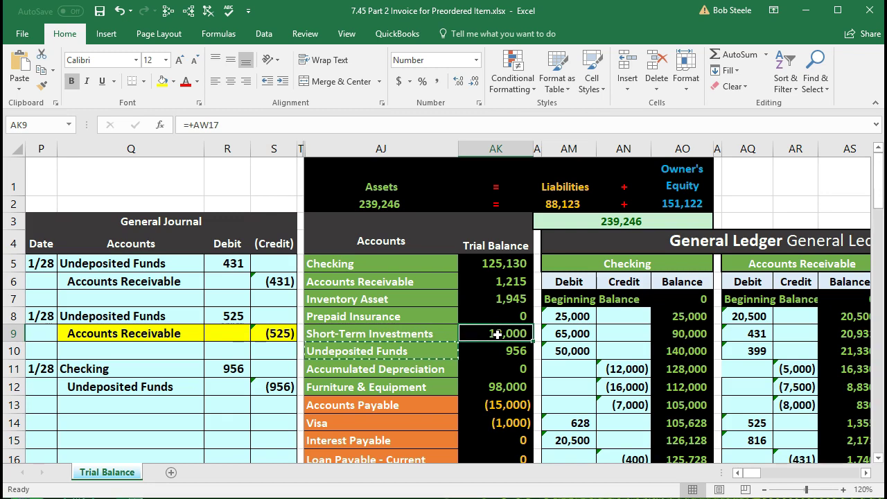
pyautogui.press('Right')
pyautogui.press('Right')
pyautogui.press('Right')
pyautogui.press('Right')
pyautogui.press('Right')
pyautogui.press('Right')
pyautogui.press('Right')
pyautogui.press('Right')
pyautogui.press('Right')
pyautogui.press('Right')
pyautogui.press('Right')
pyautogui.press('Right')
pyautogui.press('Right')
pyautogui.press('Right')
pyautogui.press('Right')
pyautogui.press('Right')
pyautogui.press('Right')
pyautogui.press('Right')
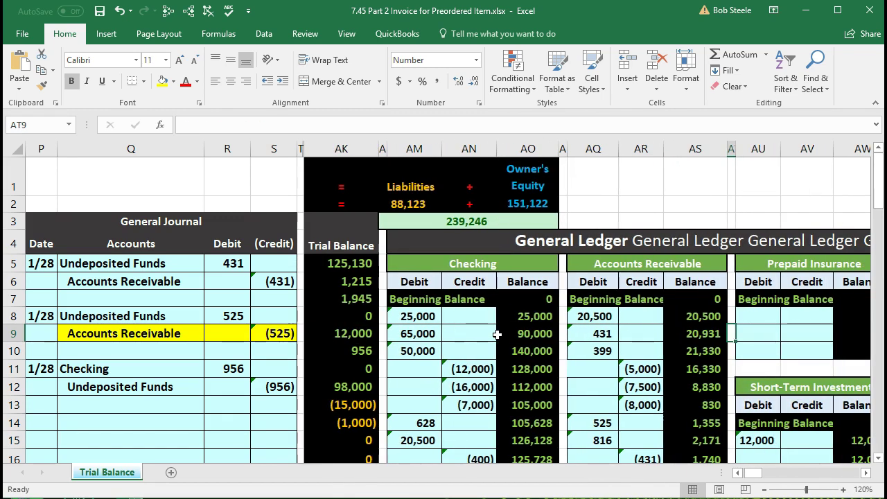
pyautogui.press('Right')
pyautogui.press('Right')
pyautogui.press('Right')
pyautogui.press('Right')
pyautogui.press('Right')
pyautogui.press('Right')
pyautogui.press('Right')
pyautogui.press('Right')
pyautogui.press('Right')
pyautogui.press('Right')
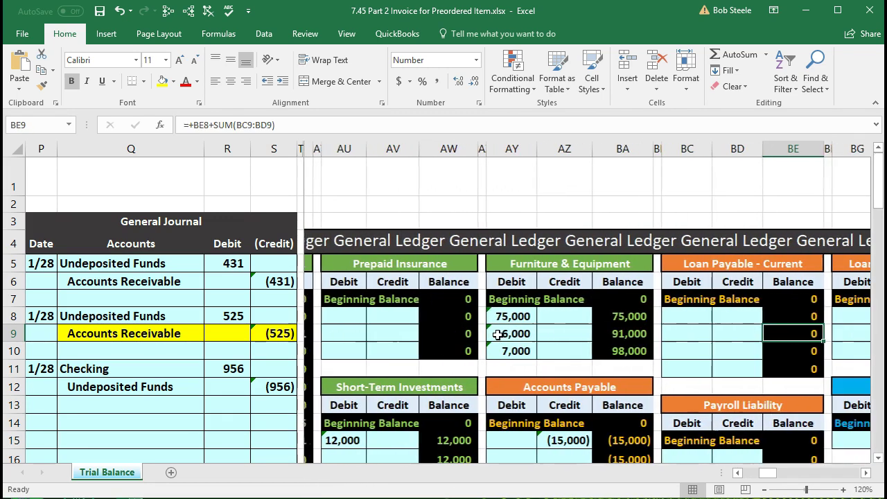
pyautogui.press('Right')
pyautogui.press('Right')
pyautogui.press('Right')
pyautogui.press('Right')
pyautogui.press('Right')
pyautogui.press('Right')
pyautogui.press('Right')
pyautogui.press('Right')
pyautogui.press('Right')
pyautogui.press('Right')
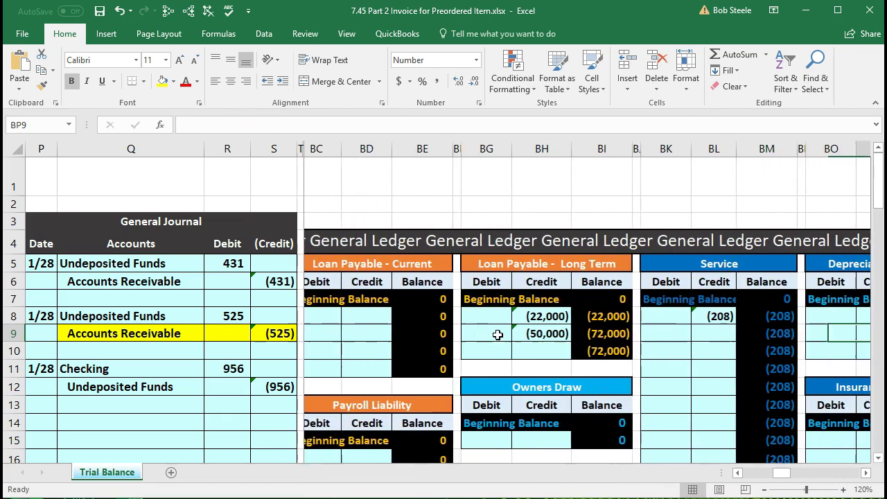
pyautogui.press('Right')
pyautogui.press('Right')
pyautogui.press('Right')
pyautogui.press('Right')
pyautogui.press('Right')
pyautogui.press('Right')
pyautogui.press('Right')
pyautogui.press('Right')
pyautogui.press('Right')
pyautogui.press('Right')
pyautogui.press('Right')
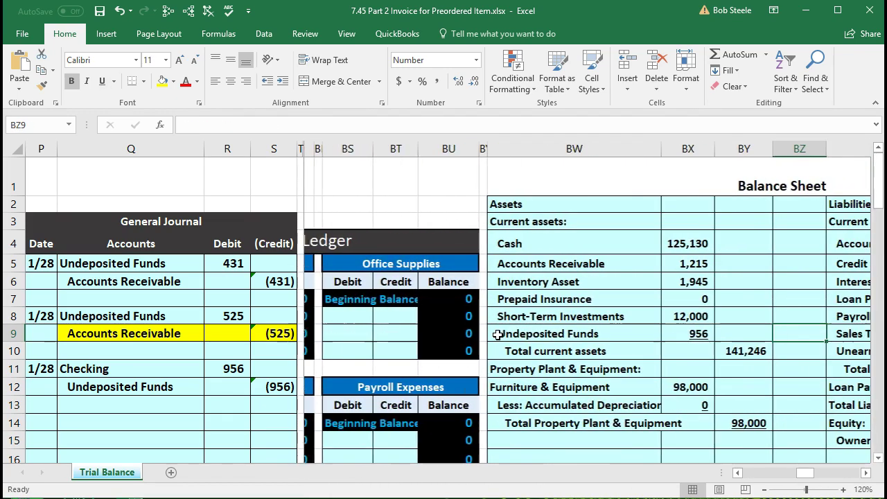
pyautogui.press('Right')
pyautogui.press('Right')
pyautogui.press('Right')
pyautogui.press('Right')
pyautogui.press('Right')
pyautogui.press('Right')
pyautogui.press('Right')
pyautogui.press('Right')
pyautogui.press('Right')
pyautogui.press('Right')
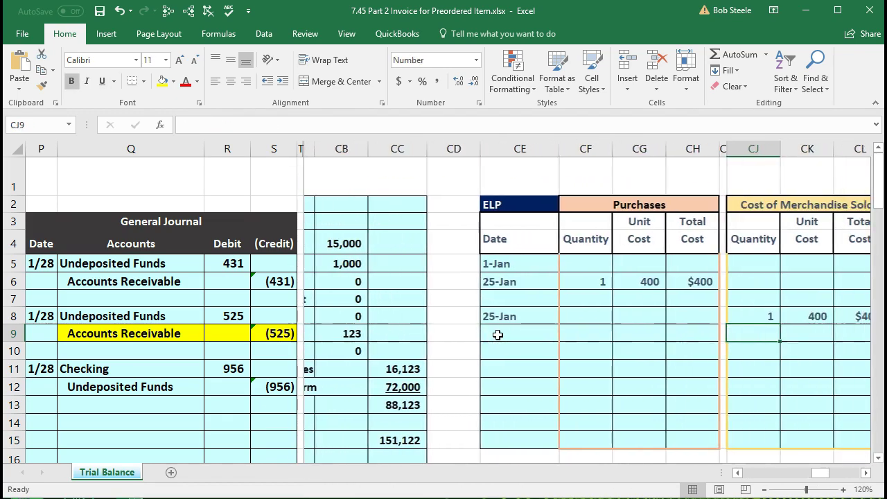
pyautogui.press('Right')
pyautogui.press('Right')
pyautogui.press('Right')
pyautogui.press('Right')
pyautogui.press('Right')
pyautogui.press('Right')
pyautogui.press('Right')
pyautogui.press('Right')
pyautogui.press('Right')
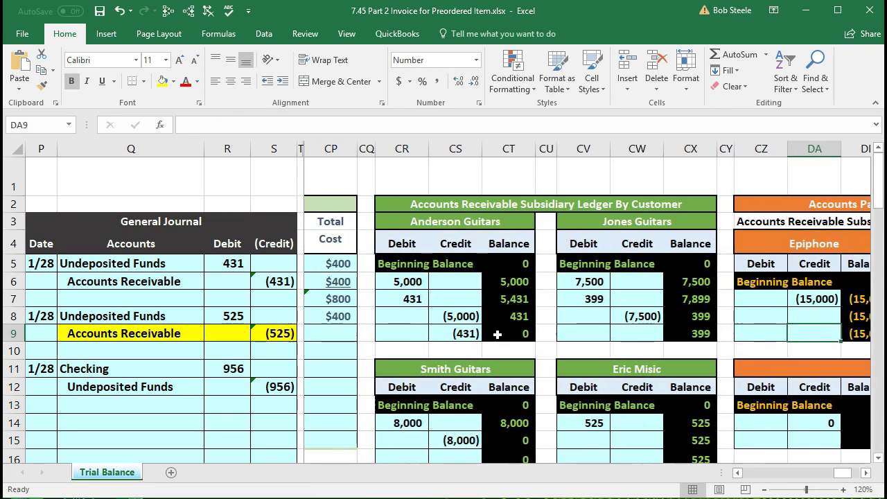
pyautogui.click(499, 334)
pyautogui.scroll(-1, 499, 334)
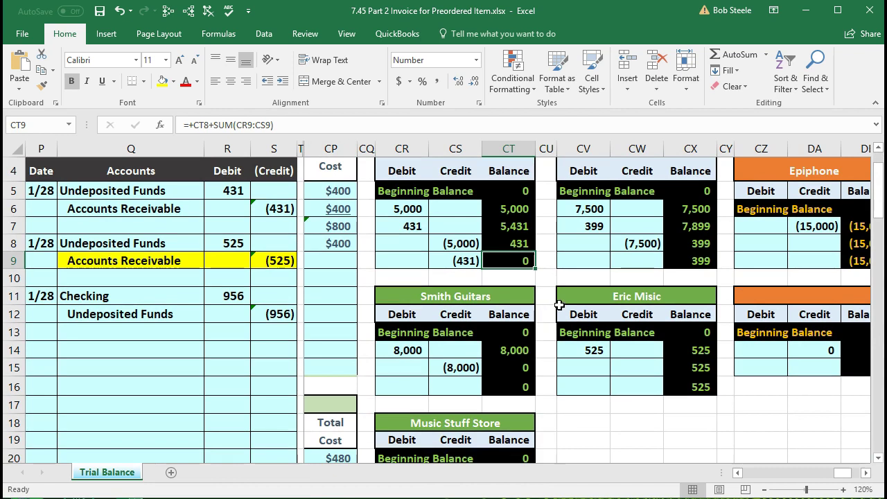
pyautogui.click(578, 350)
pyautogui.scroll(-3, 578, 354)
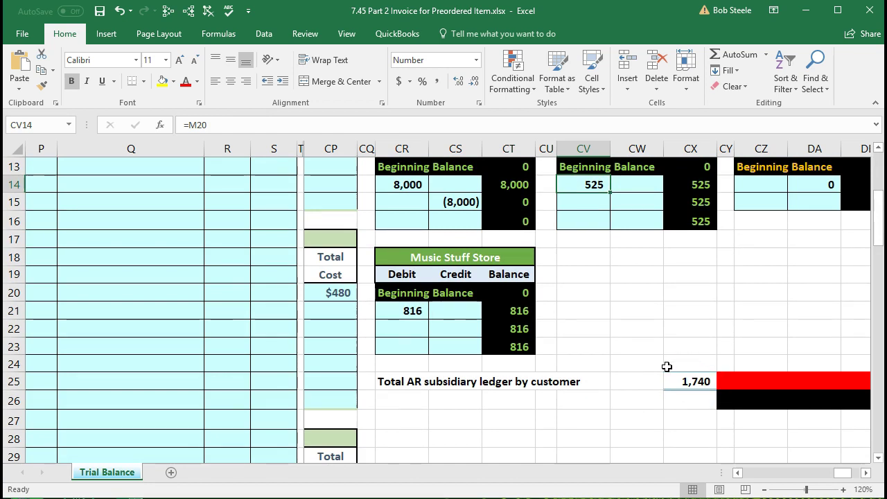
pyautogui.scroll(3, 609, 394)
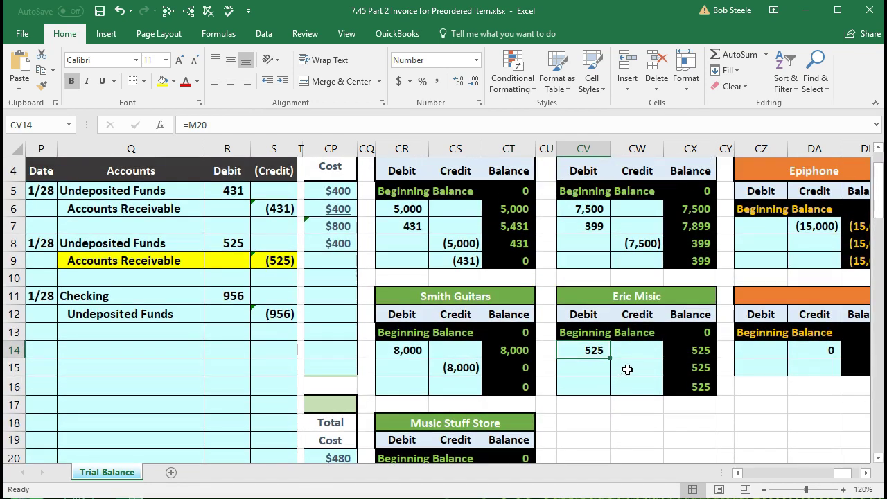
pyautogui.click(628, 368)
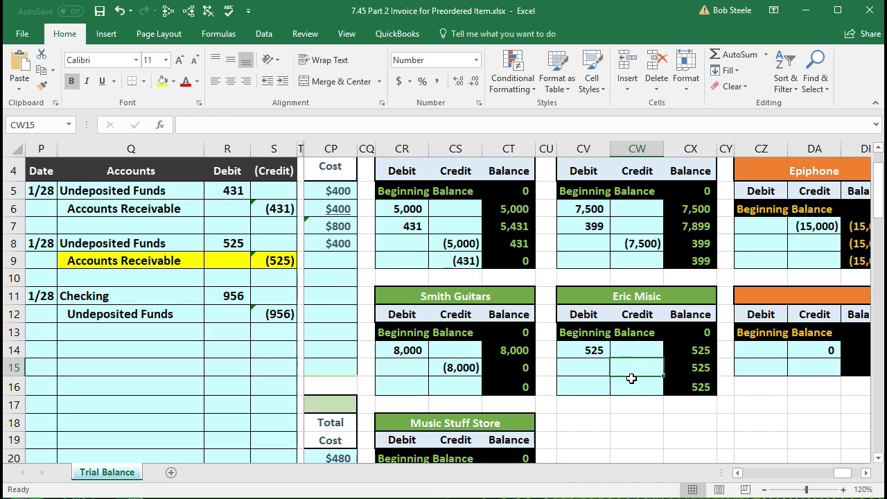
pyautogui.write('=')
pyautogui.click(288, 262)
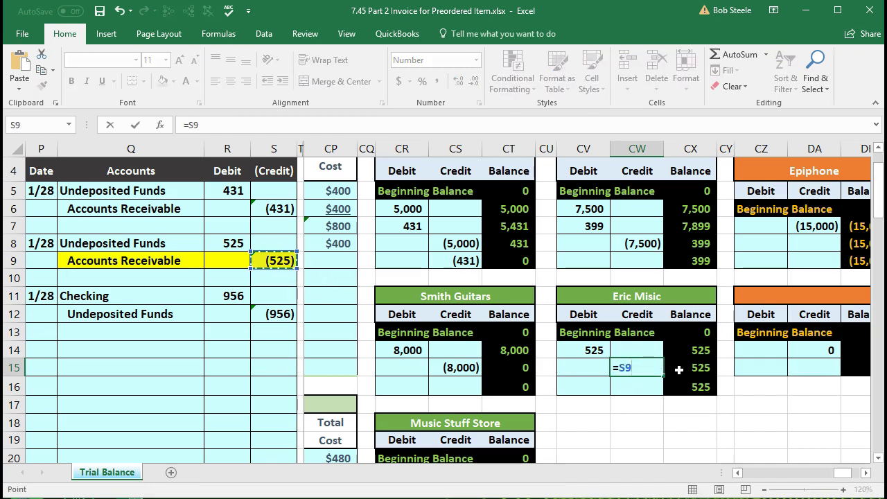
pyautogui.press('Return')
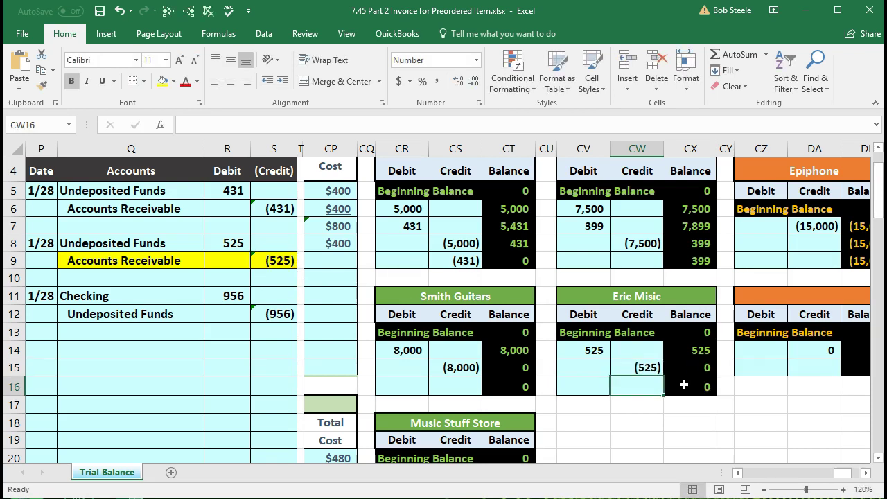
pyautogui.click(646, 366)
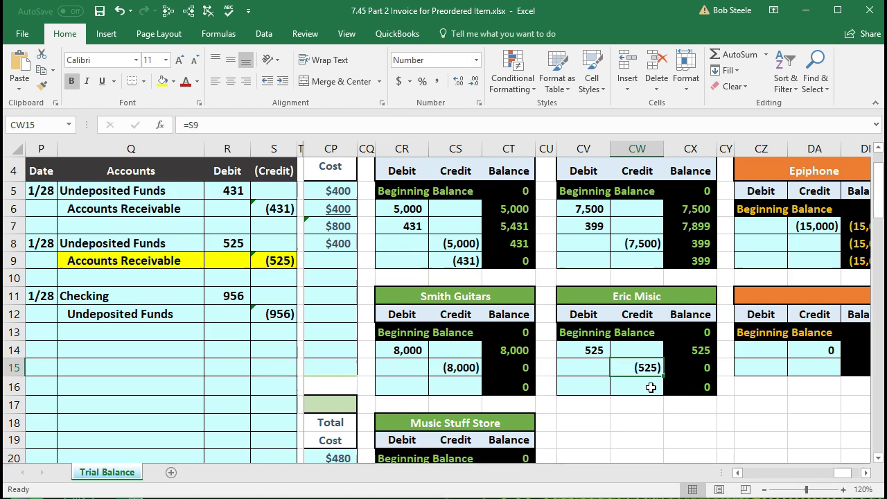
pyautogui.scroll(1, 651, 388)
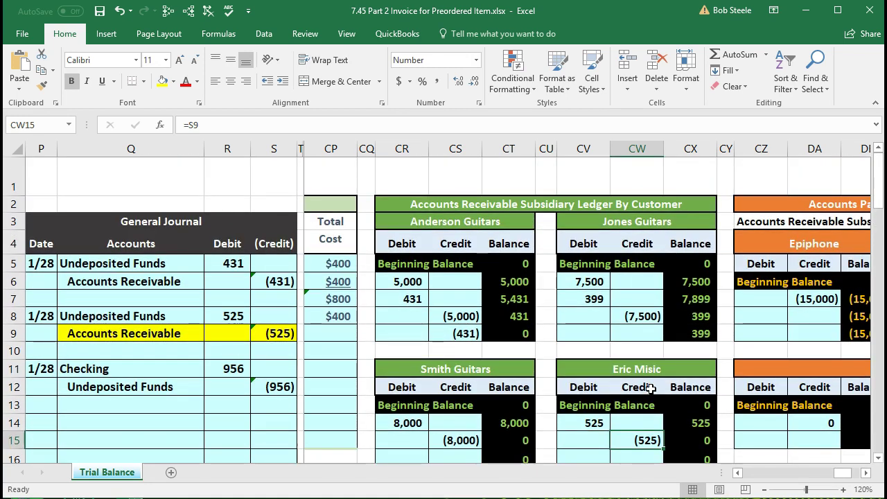
pyautogui.scroll(-4, 651, 389)
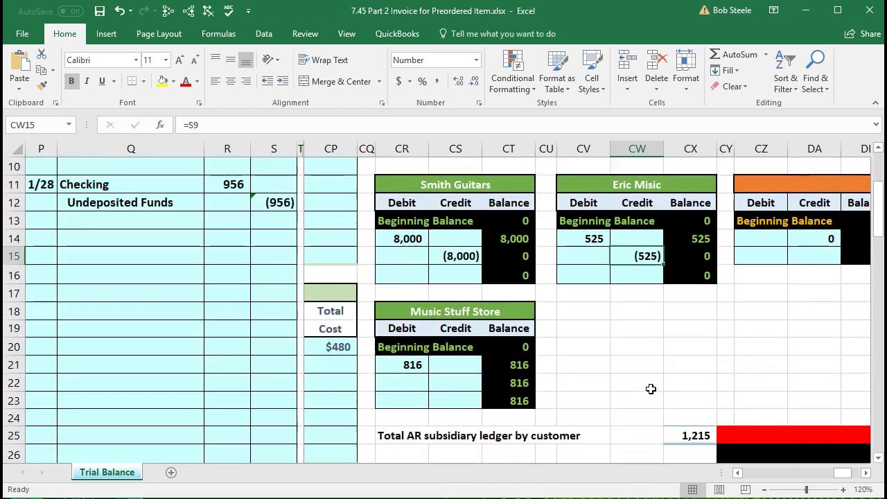
pyautogui.click(676, 387)
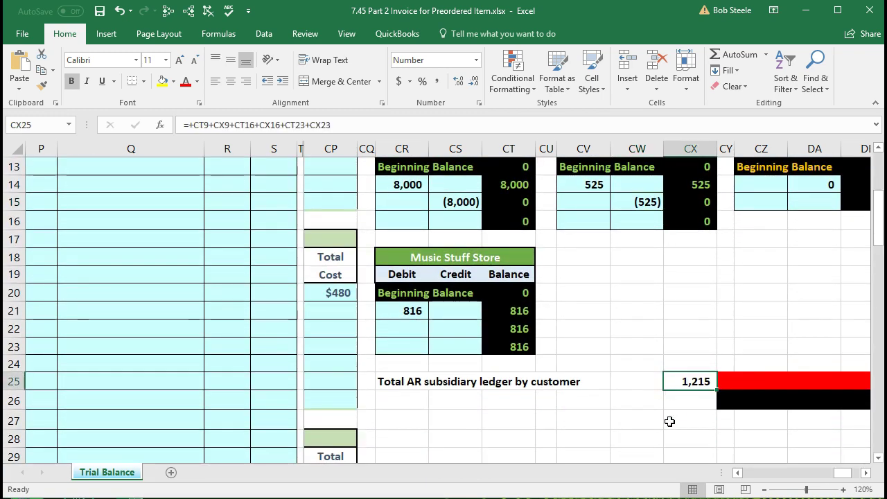
pyautogui.press('Up')
pyautogui.press('Up')
pyautogui.press('Up')
pyautogui.press('Up')
pyautogui.press('Up')
pyautogui.press('Up')
pyautogui.press('Up')
pyautogui.press('Up')
pyautogui.press('Up')
pyautogui.press('Up')
pyautogui.press('Up')
pyautogui.press('Up')
pyautogui.press('Up')
pyautogui.press('Up')
pyautogui.press('Up')
pyautogui.press('Up')
pyautogui.press('Up')
pyautogui.press('Up')
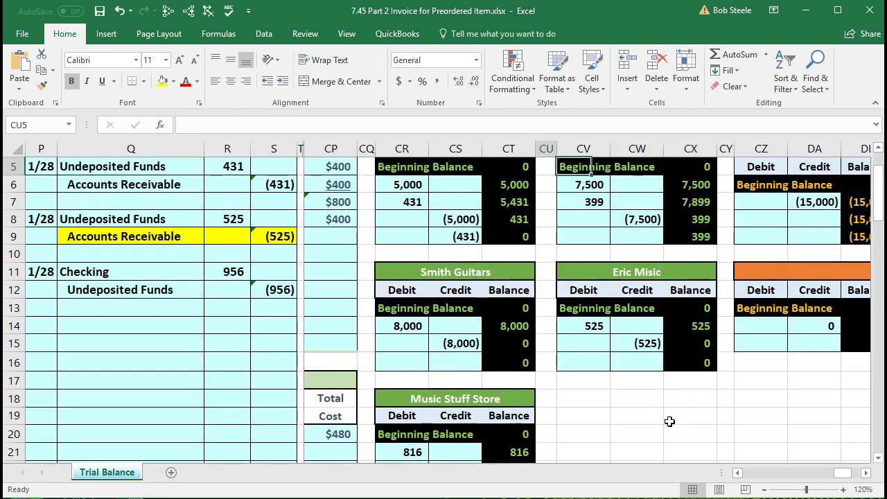
pyautogui.press('Left')
pyautogui.press('Left')
pyautogui.press('Left')
pyautogui.press('Left')
pyautogui.press('Left')
pyautogui.press('Left')
pyautogui.press('Left')
pyautogui.press('Left')
pyautogui.press('Left')
pyautogui.press('Left')
pyautogui.press('Left')
pyautogui.press('Left')
pyautogui.press('Left')
pyautogui.press('Left')
pyautogui.press('Left')
pyautogui.press('Left')
pyautogui.press('Left')
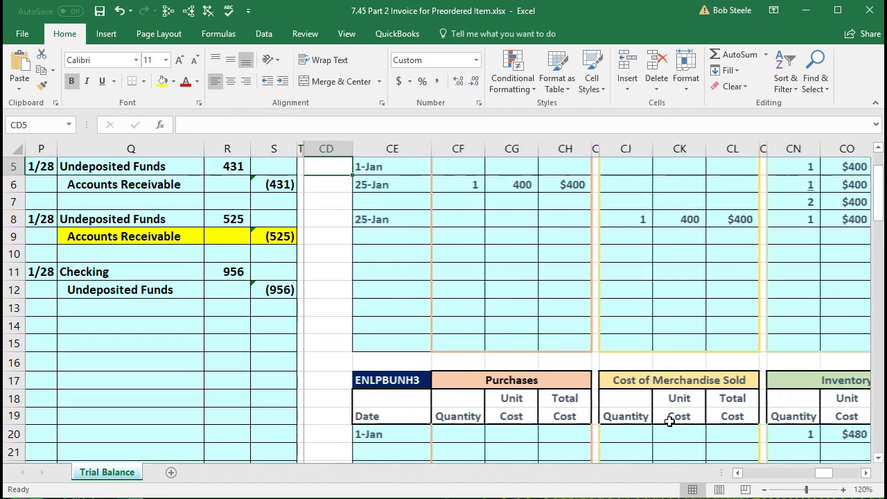
pyautogui.press('Left')
pyautogui.press('Left')
pyautogui.press('Left')
pyautogui.press('Left')
pyautogui.press('Left')
pyautogui.press('Left')
pyautogui.press('Left')
pyautogui.press('Left')
pyautogui.press('Left')
pyautogui.press('Left')
pyautogui.press('Left')
pyautogui.press('Left')
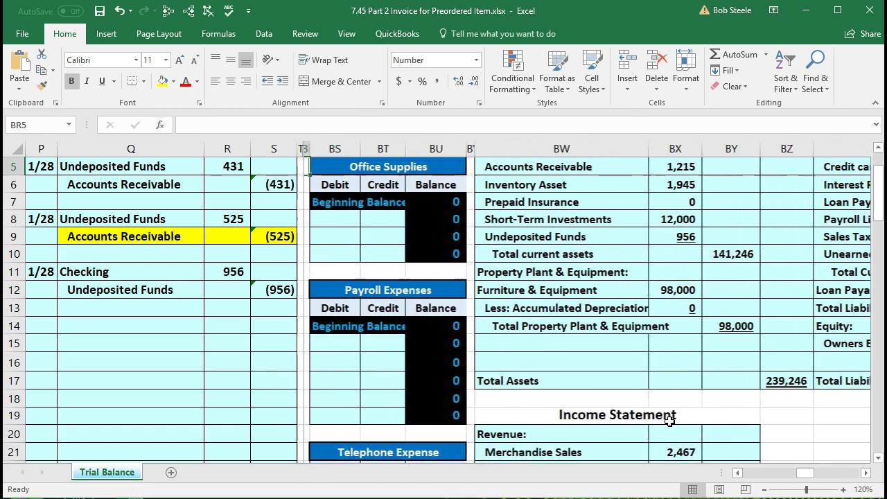
pyautogui.press('Left')
pyautogui.press('Left')
pyautogui.press('Left')
pyautogui.press('Left')
pyautogui.press('Left')
pyautogui.press('Left')
pyautogui.press('Left')
pyautogui.press('Left')
pyautogui.press('Left')
pyautogui.press('Left')
pyautogui.press('Left')
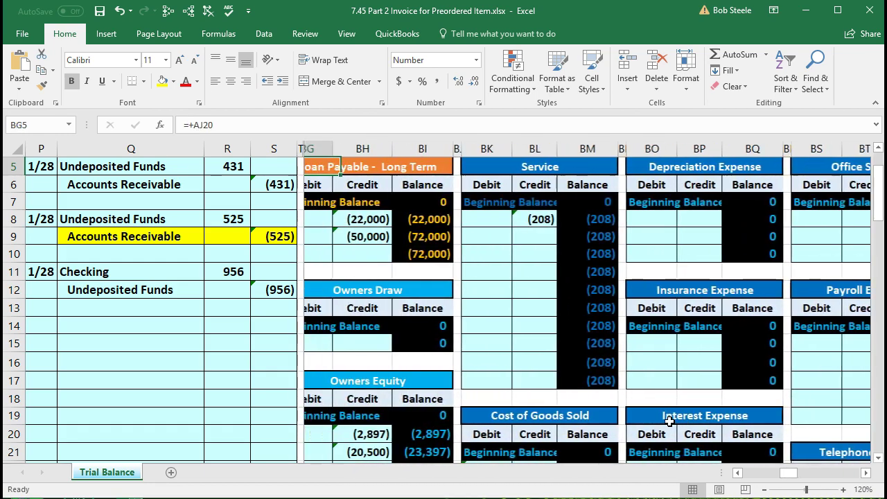
pyautogui.press('Left')
pyautogui.press('Left')
pyautogui.press('Left')
pyautogui.press('Left')
pyautogui.press('Left')
pyautogui.press('Left')
pyautogui.press('Left')
pyautogui.press('Left')
pyautogui.press('Left')
pyautogui.press('Left')
pyautogui.press('Left')
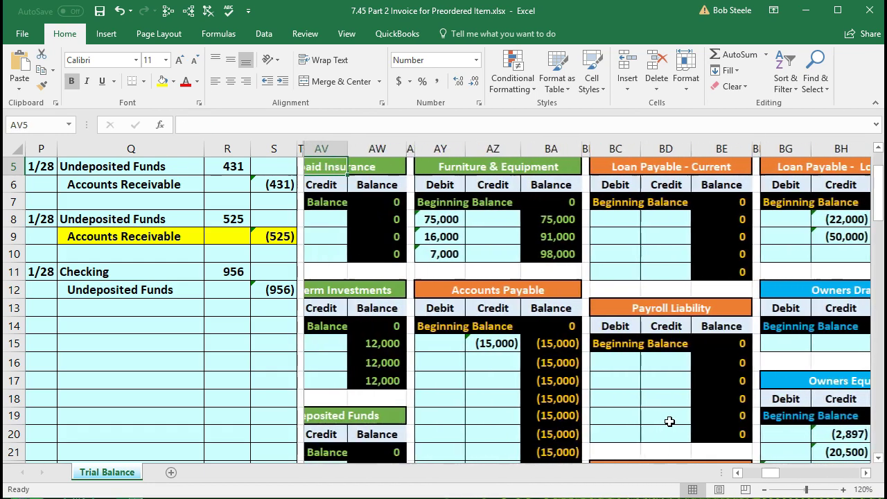
pyautogui.press('Left')
pyautogui.press('Left')
pyautogui.press('Left')
pyautogui.press('Left')
pyautogui.press('Left')
pyautogui.press('Left')
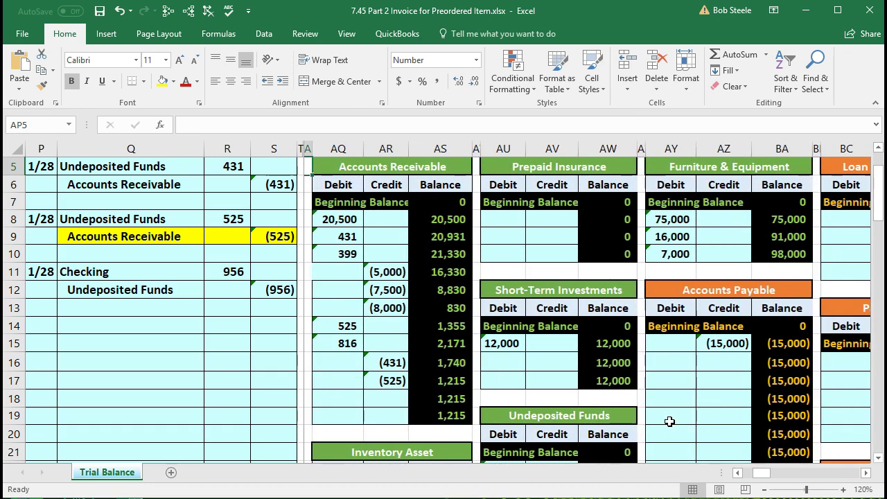
pyautogui.click(461, 419)
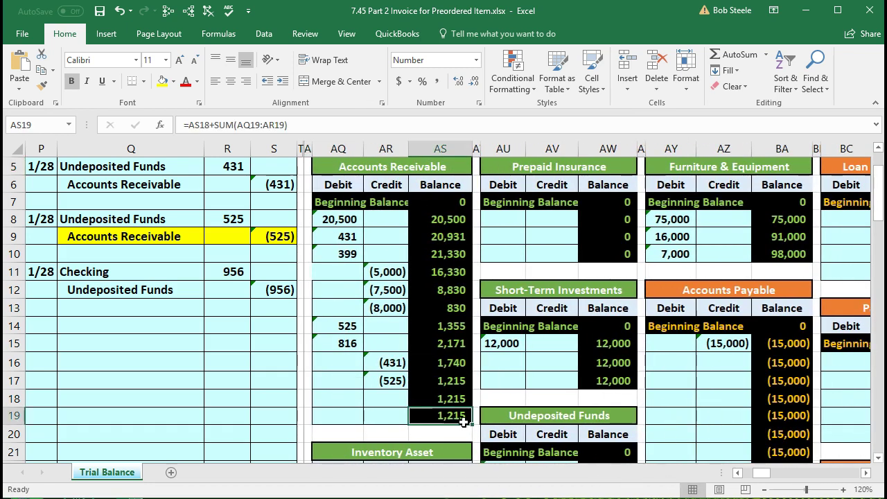
pyautogui.press('Left')
pyautogui.press('Left')
pyautogui.press('Left')
pyautogui.press('Left')
pyautogui.press('Left')
pyautogui.press('Left')
pyautogui.press('Left')
pyautogui.press('Left')
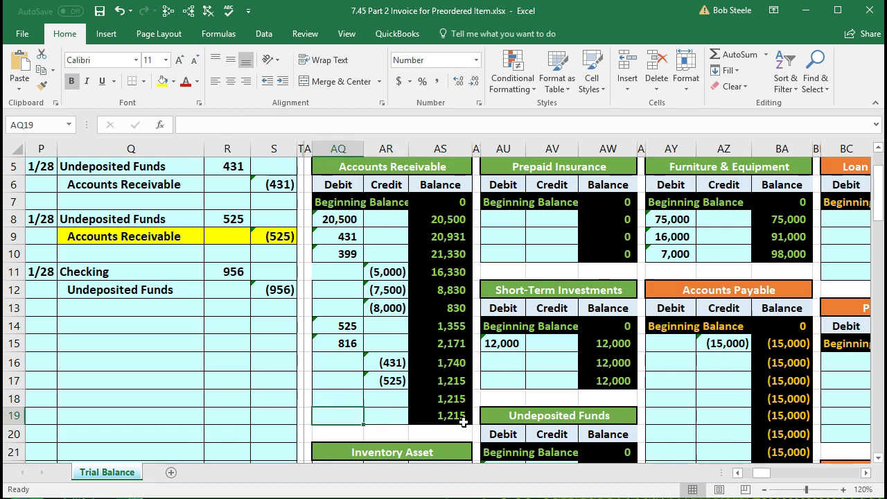
pyautogui.press('Left')
pyautogui.press('Left')
pyautogui.press('Left')
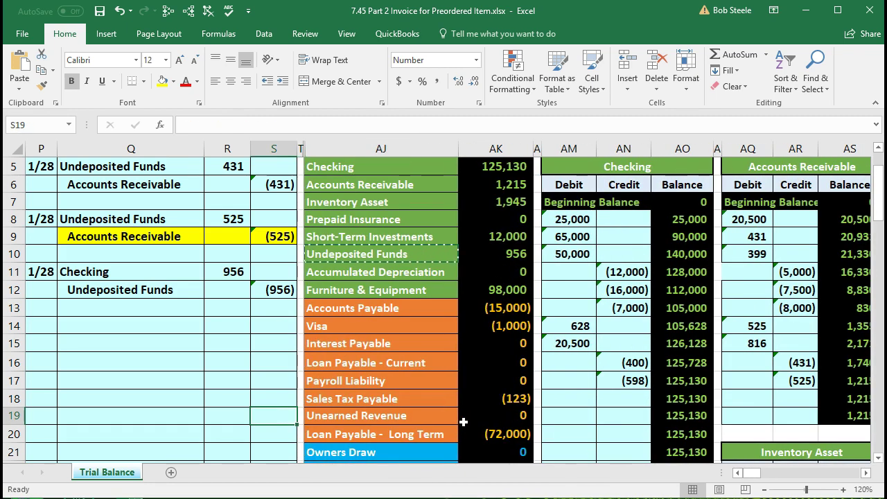
pyautogui.click(491, 186)
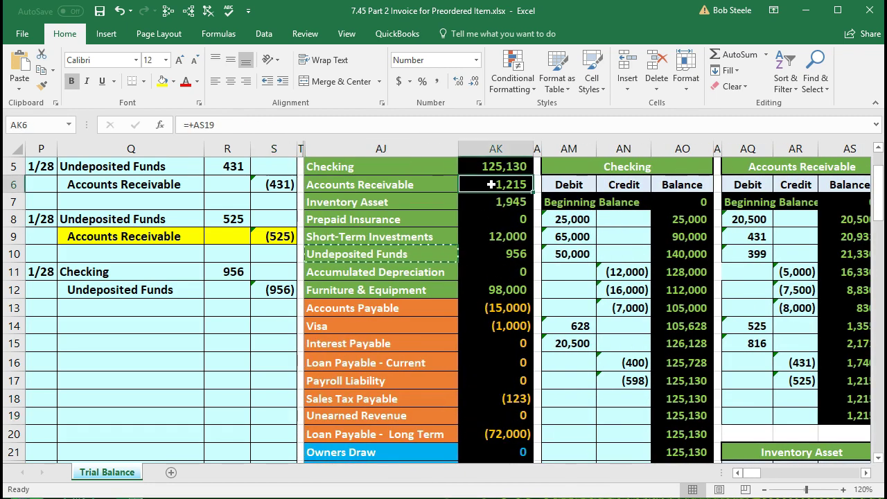
pyautogui.moveTo(147, 221); pyautogui.dragTo(253, 219)
pyautogui.moveTo(158, 239); pyautogui.dragTo(255, 236)
# Step: Replace the yellow fill on the Accounts Receivable credit line with light cyan
pyautogui.rightClick(267, 239)
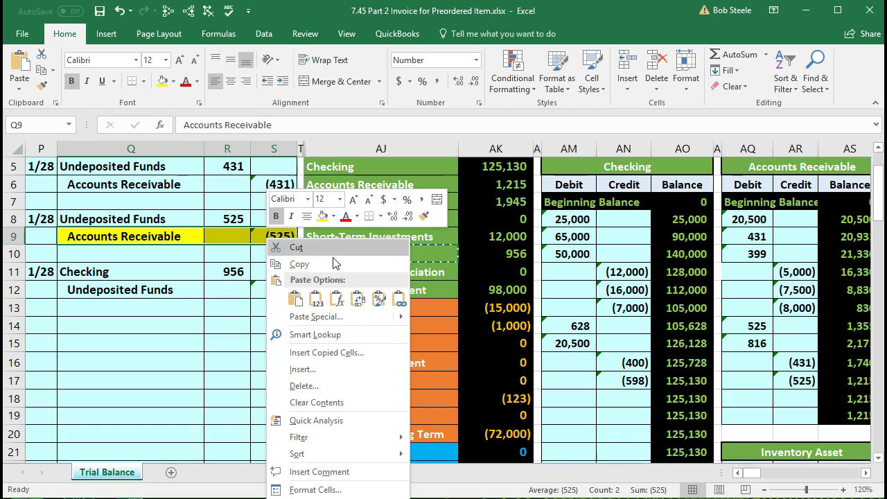
pyautogui.click(335, 219)
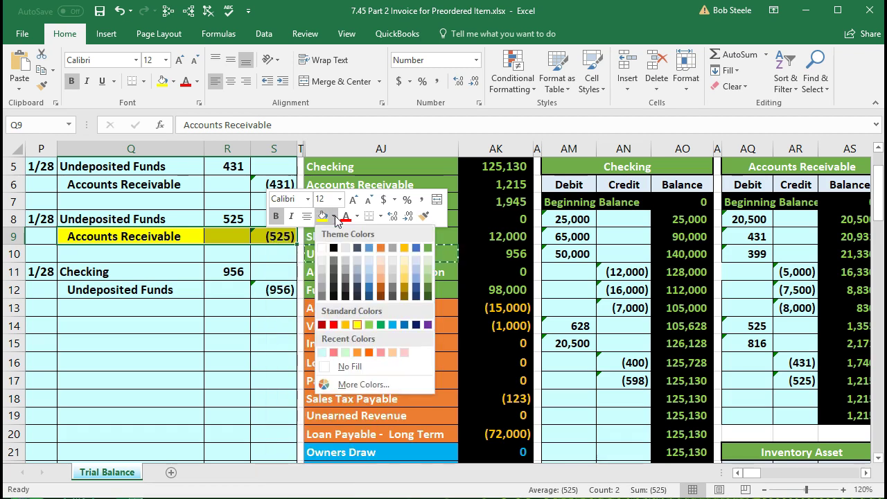
pyautogui.click(323, 355)
pyautogui.click(199, 338)
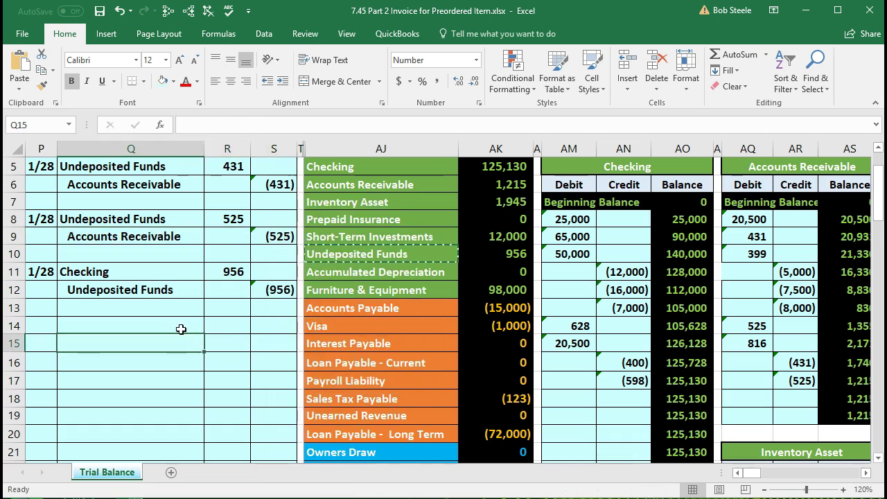
# Step: Compare the Undeposited Funds and Checking journal lines with their trial balance rows
pyautogui.moveTo(125, 290); pyautogui.dragTo(263, 291)
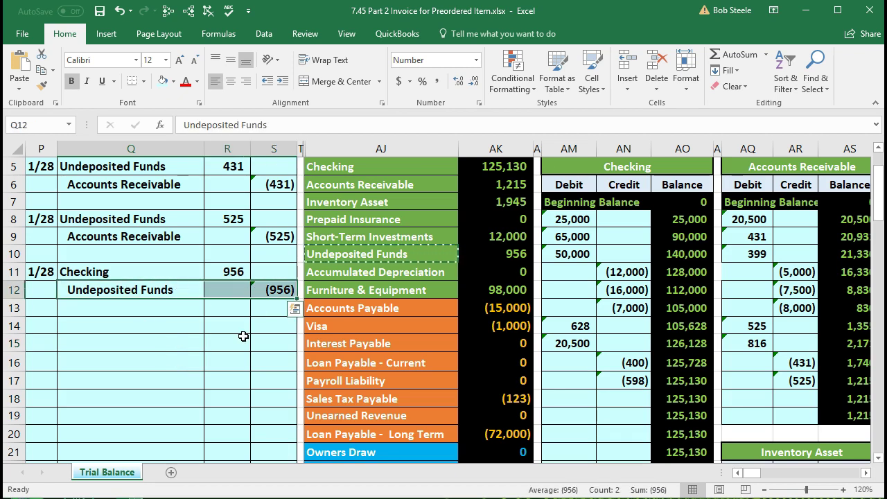
pyautogui.moveTo(342, 255); pyautogui.dragTo(497, 253)
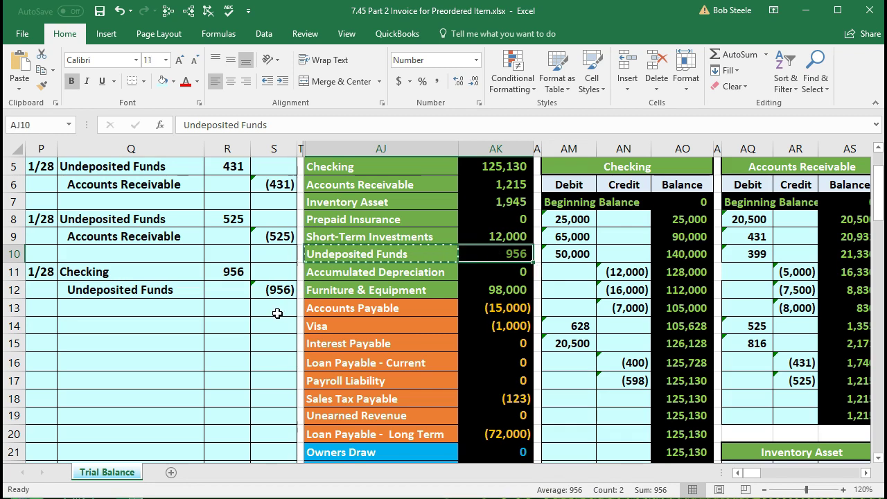
pyautogui.moveTo(173, 269); pyautogui.dragTo(244, 269)
pyautogui.scroll(1, 241, 331)
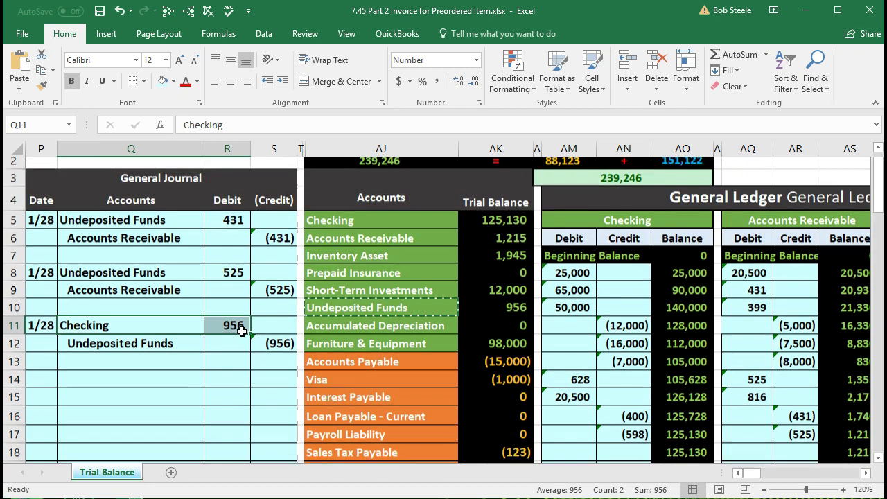
pyautogui.moveTo(339, 224); pyautogui.dragTo(477, 224)
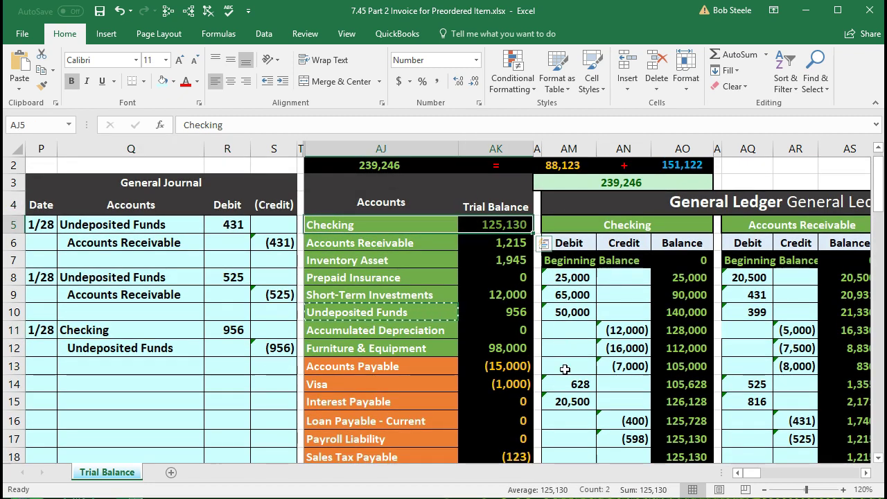
pyautogui.scroll(-1, 565, 370)
# Step: Link Checking ledger cell AM18 to the journal's 956 debit in R11
pyautogui.click(570, 401)
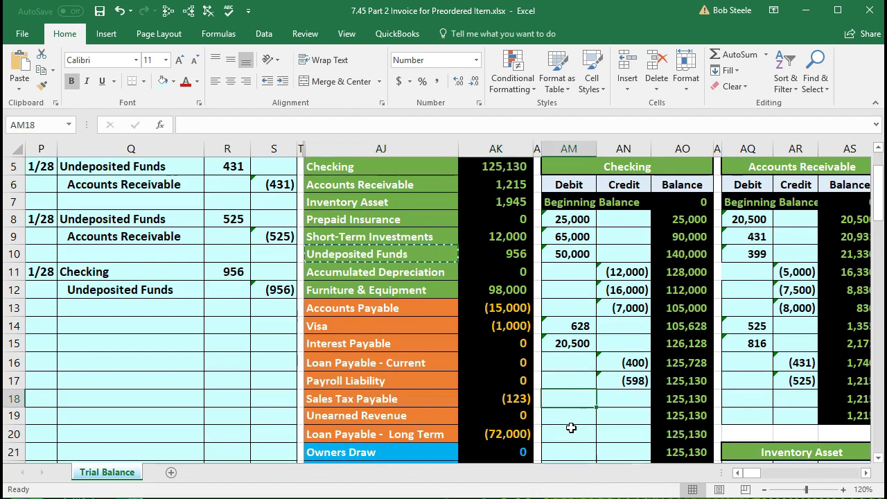
pyautogui.write('=')
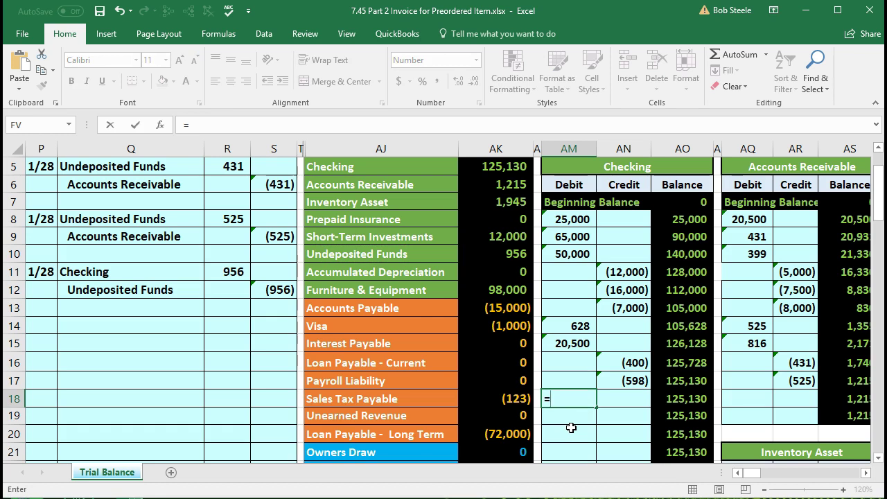
pyautogui.click(234, 273)
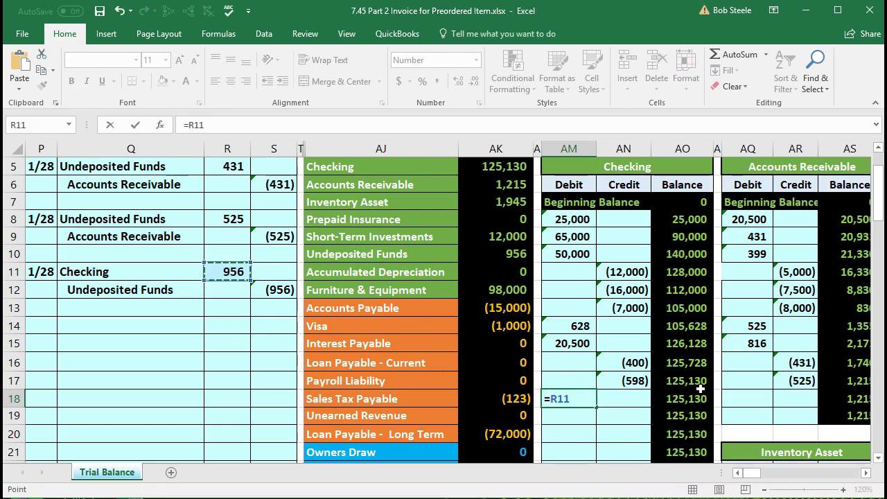
pyautogui.press('Return')
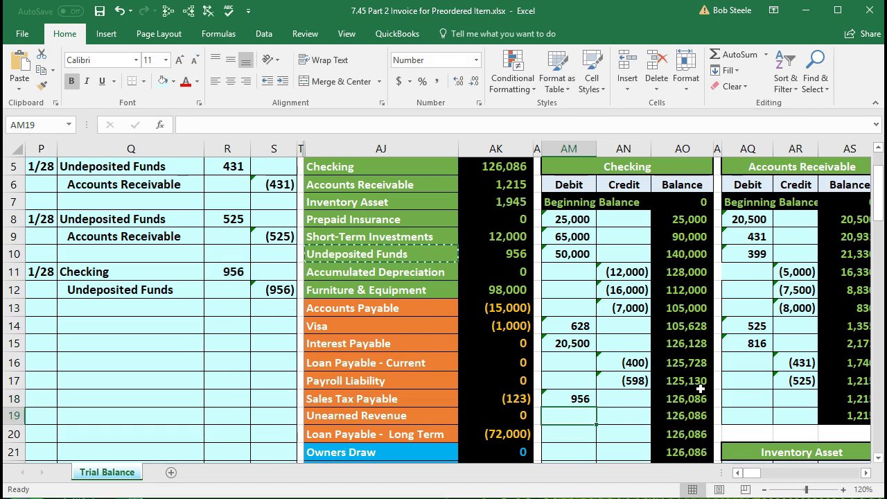
# Step: Check the Undeposited Funds trial balance in AK10, then select the next empty ledger credit cell AV31
pyautogui.moveTo(189, 291); pyautogui.dragTo(276, 287)
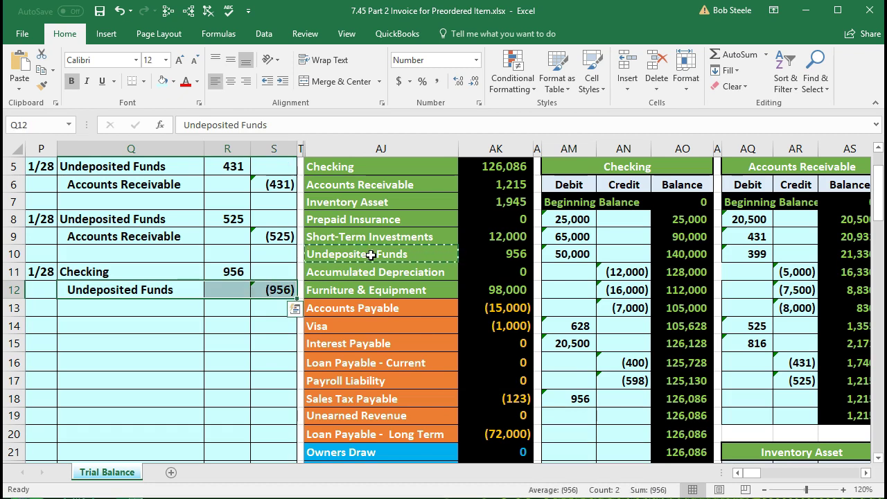
pyautogui.click(478, 254)
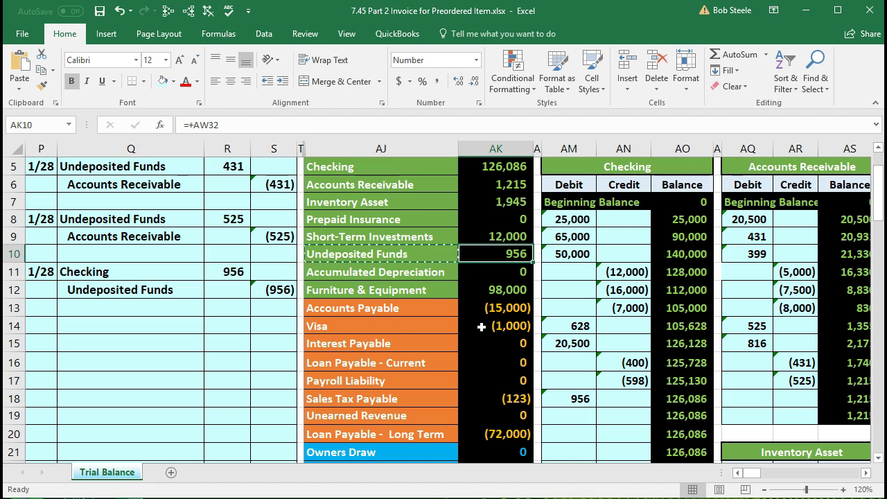
pyautogui.press('Right')
pyautogui.press('Right')
pyautogui.press('Right')
pyautogui.press('Right')
pyautogui.press('Right')
pyautogui.press('Right')
pyautogui.press('Right')
pyautogui.press('Right')
pyautogui.press('Right')
pyautogui.press('Right')
pyautogui.press('Right')
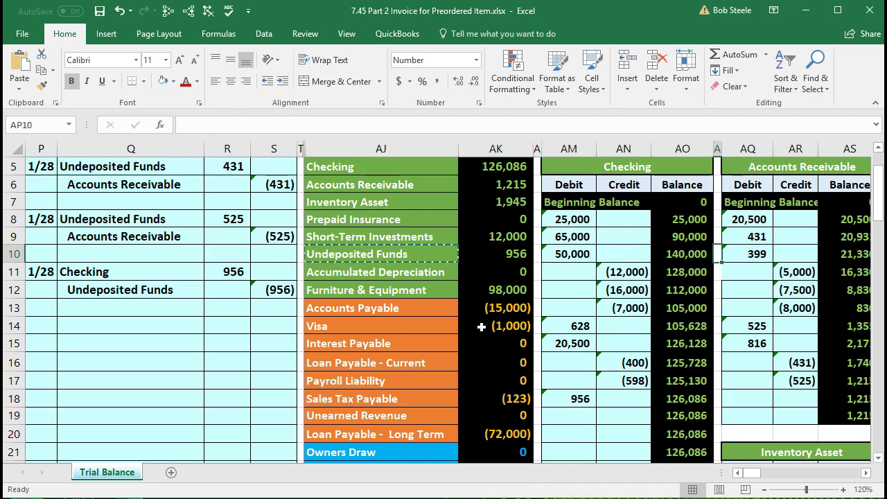
pyautogui.press('Right')
pyautogui.press('Right')
pyautogui.press('Right')
pyautogui.press('Right')
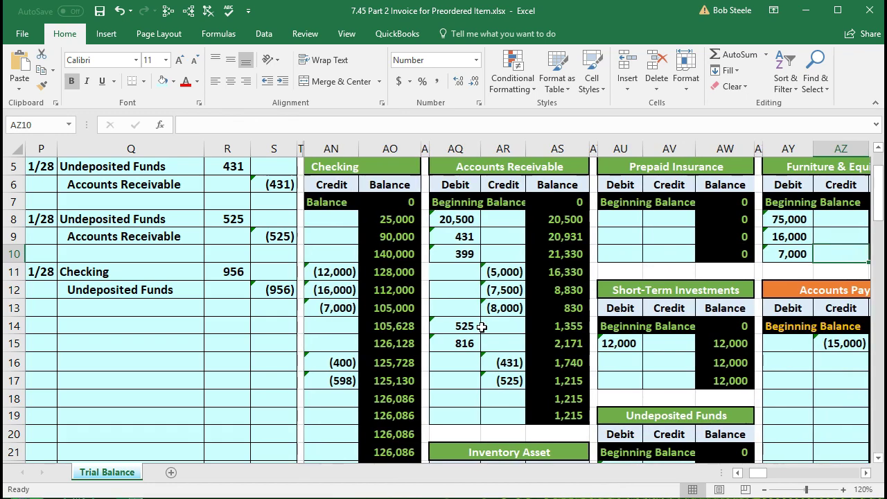
pyautogui.scroll(-1, 481, 327)
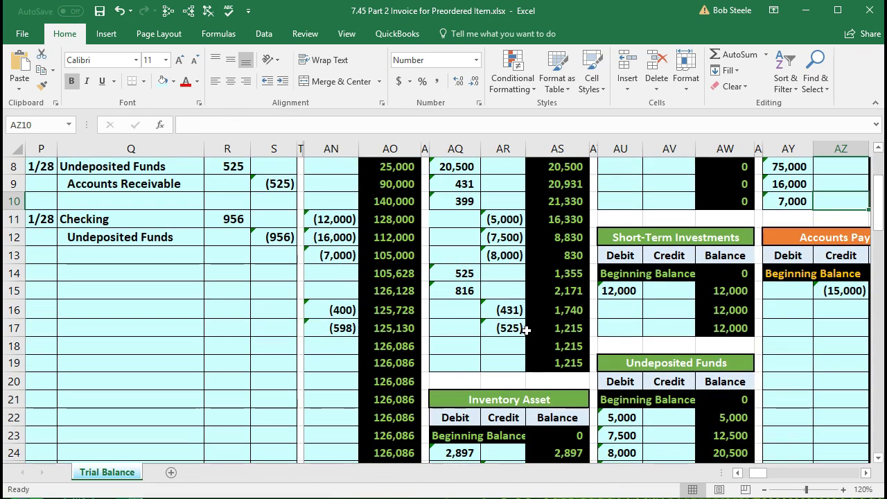
pyautogui.press('Right')
pyautogui.press('Right')
pyautogui.press('Right')
pyautogui.press('Right')
pyautogui.press('Right')
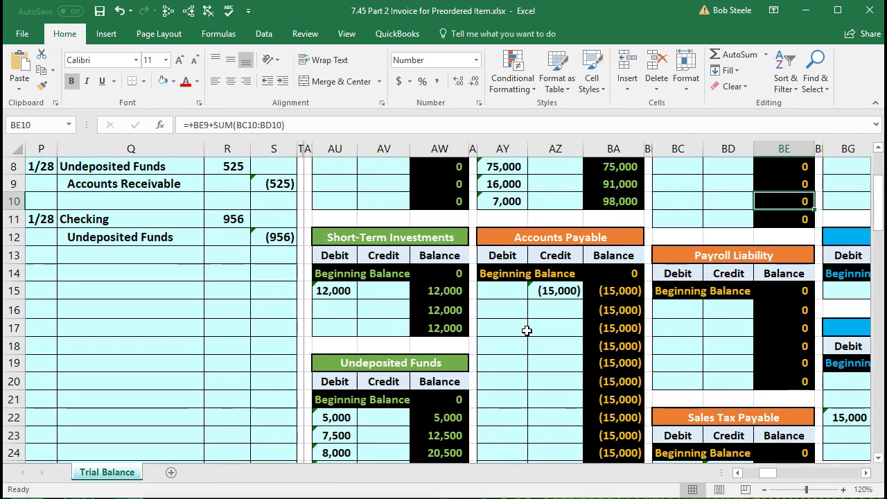
pyautogui.scroll(-3, 526, 330)
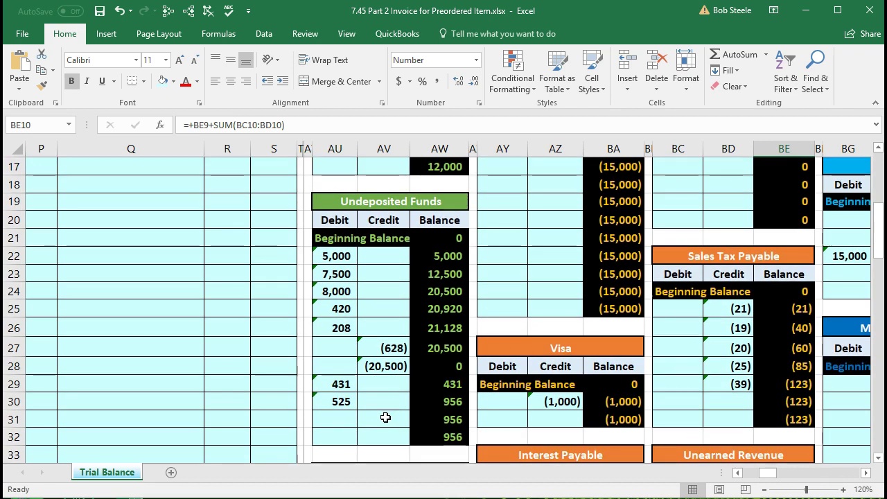
pyautogui.click(380, 417)
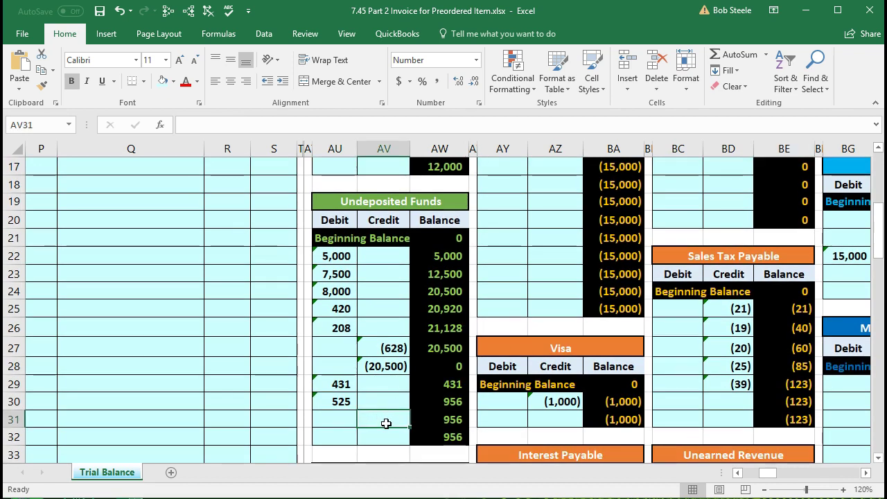
pyautogui.scroll(3, 384, 409)
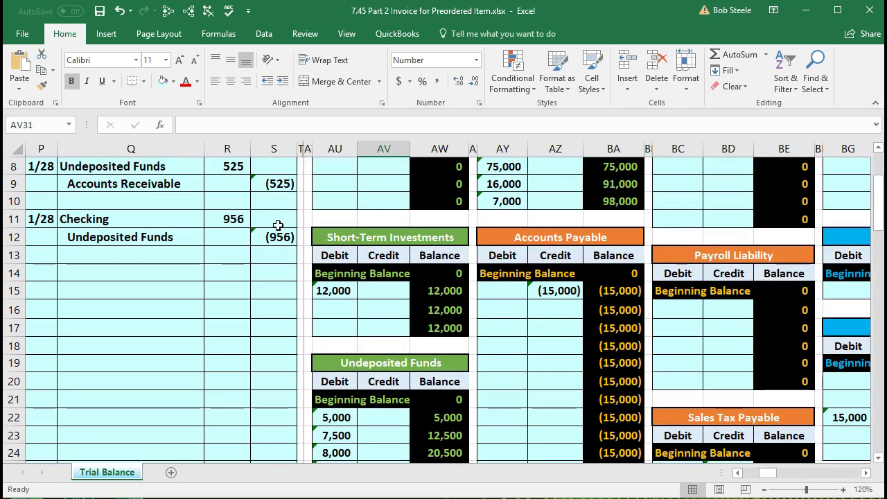
pyautogui.scroll(-4, 438, 372)
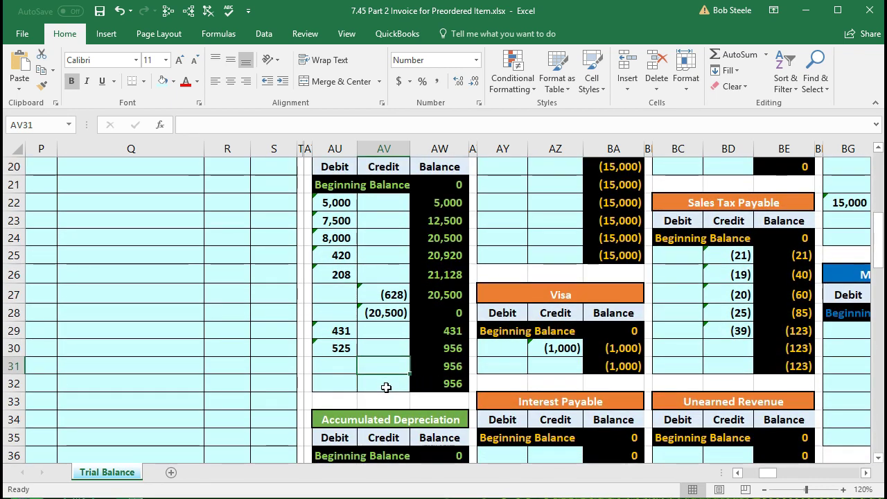
# Step: Enter =S12 in the Undeposited Funds credit cell, linking the journal's (956) amount
pyautogui.write('=')
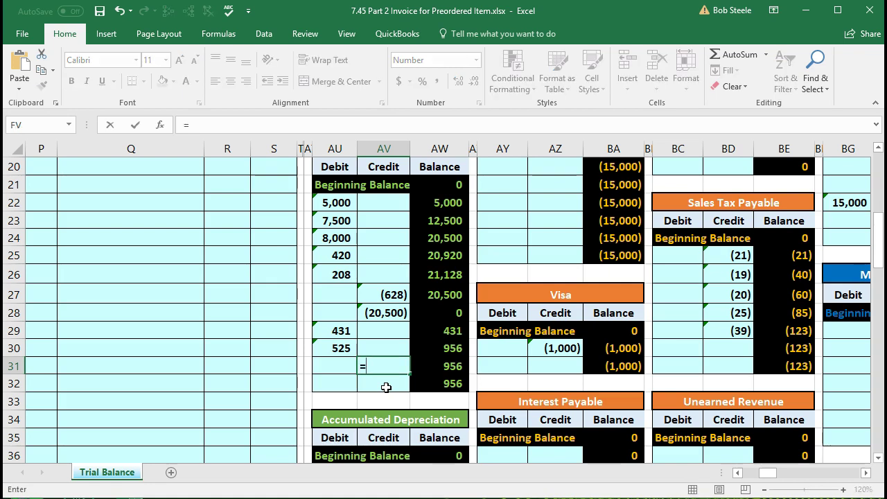
pyautogui.scroll(3, 285, 351)
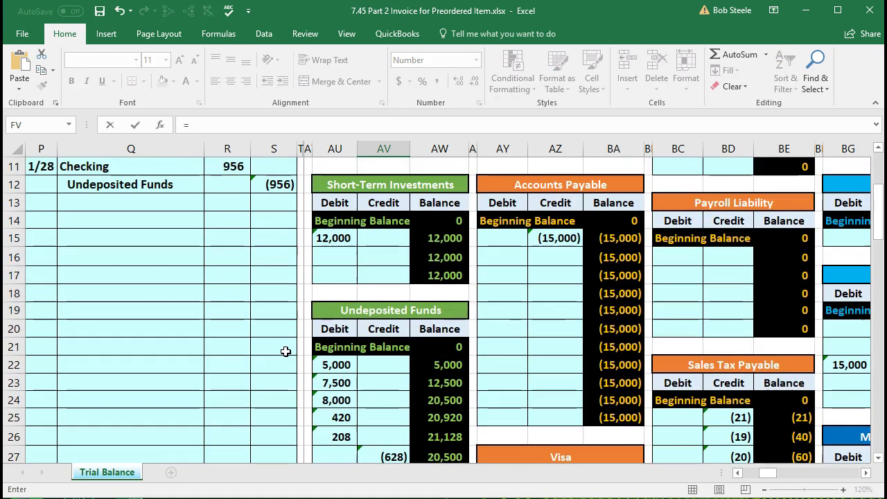
pyautogui.click(279, 185)
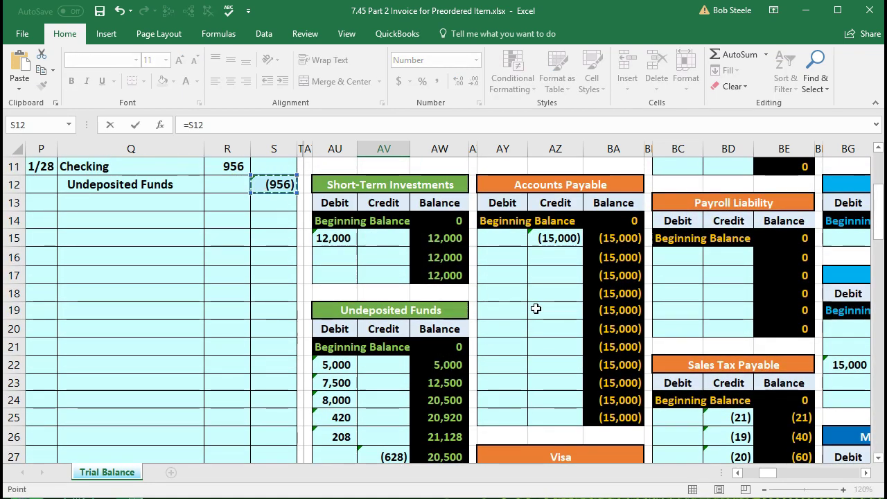
pyautogui.press('Return')
# Step: Verify the Undeposited Funds running balance now shows (1), then return to the journal
pyautogui.scroll(-3, 536, 309)
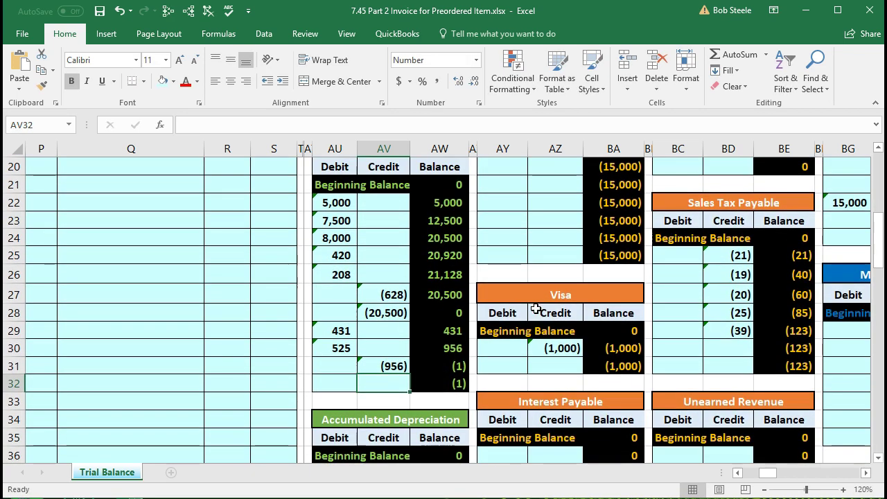
pyautogui.click(452, 348)
pyautogui.click(440, 370)
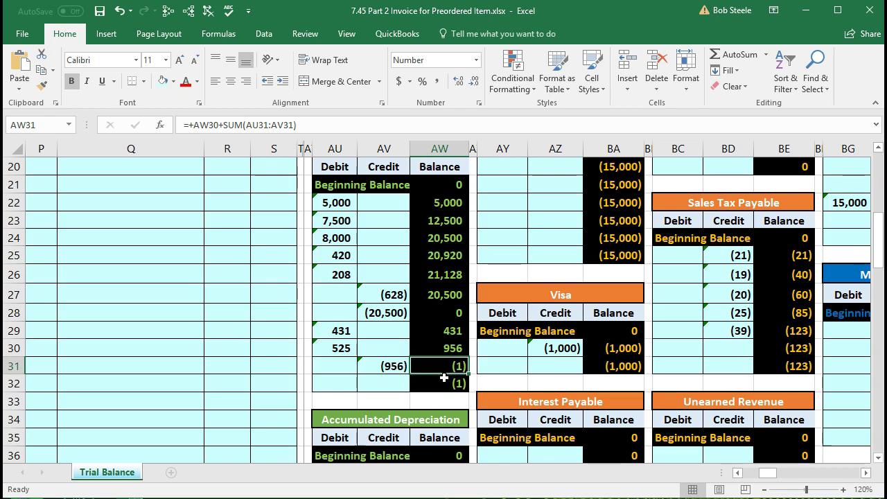
pyautogui.click(385, 369)
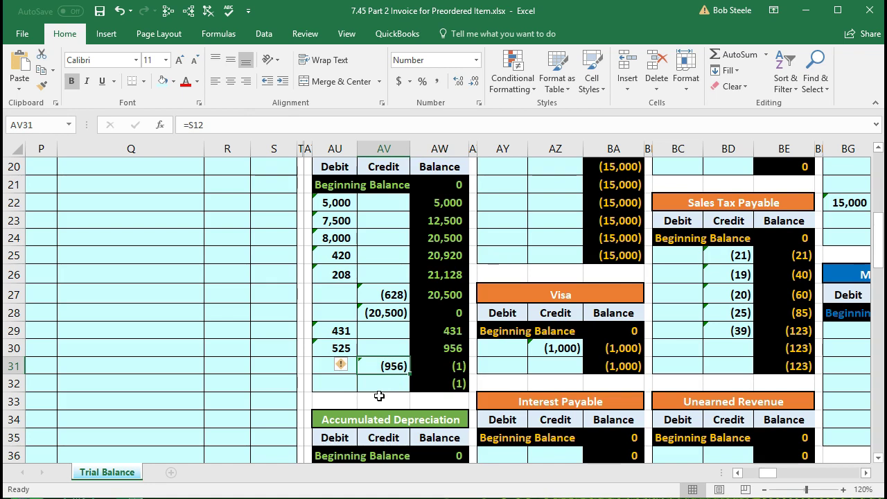
pyautogui.press('Left')
pyautogui.press('Left')
pyautogui.press('Left')
pyautogui.press('Left')
pyautogui.press('Left')
pyautogui.press('Left')
pyautogui.press('Left')
pyautogui.press('Left')
pyautogui.press('Left')
pyautogui.press('Left')
pyautogui.press('Left')
pyautogui.press('Left')
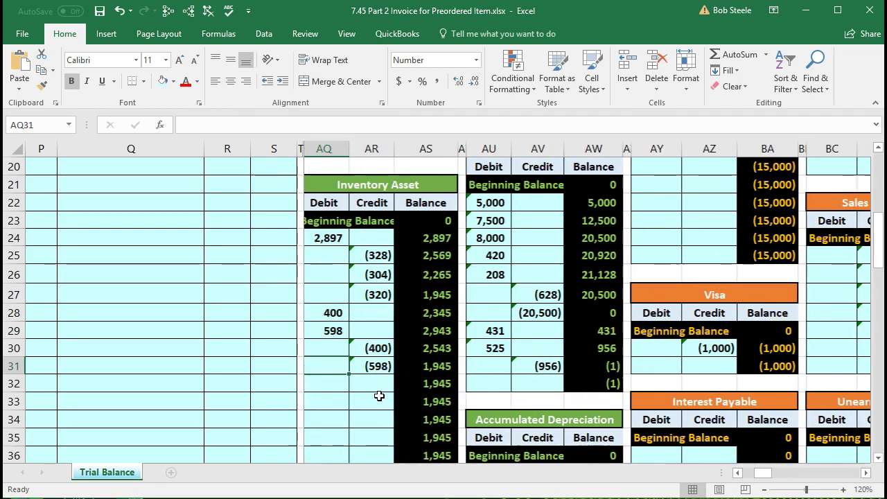
pyautogui.press('Left')
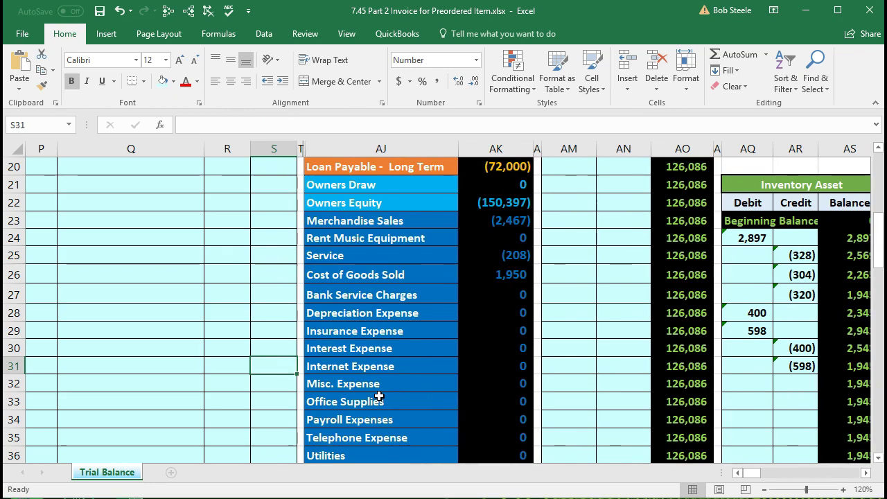
# Step: Confirm the trial balance debits minus credits total in AK38 equals 0
pyautogui.scroll(5, 379, 396)
pyautogui.scroll(1, 379, 396)
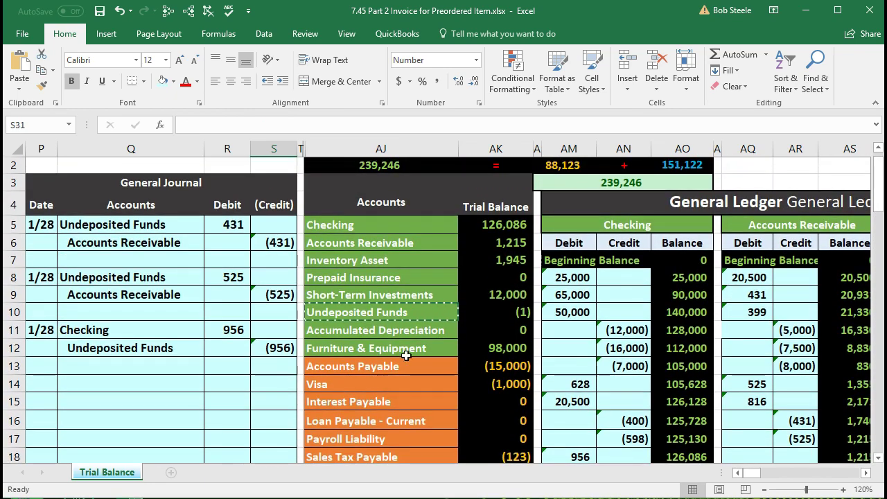
pyautogui.click(481, 311)
pyautogui.scroll(-8, 472, 336)
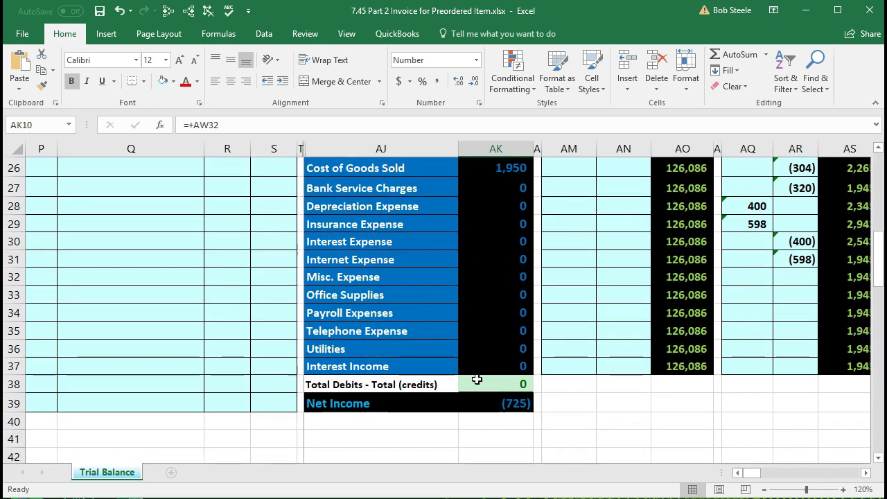
pyautogui.click(477, 380)
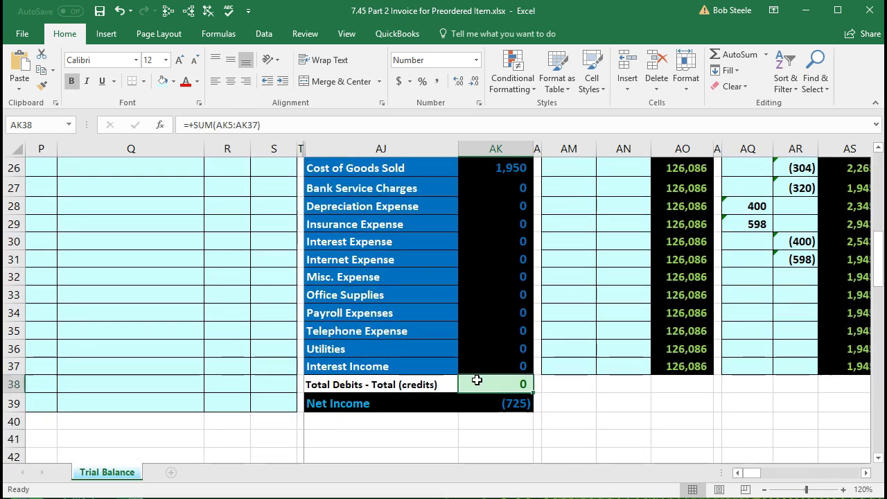
# Step: AutoSum the revenue and expense accounts into the Net Income cell AK39
pyautogui.click(483, 403)
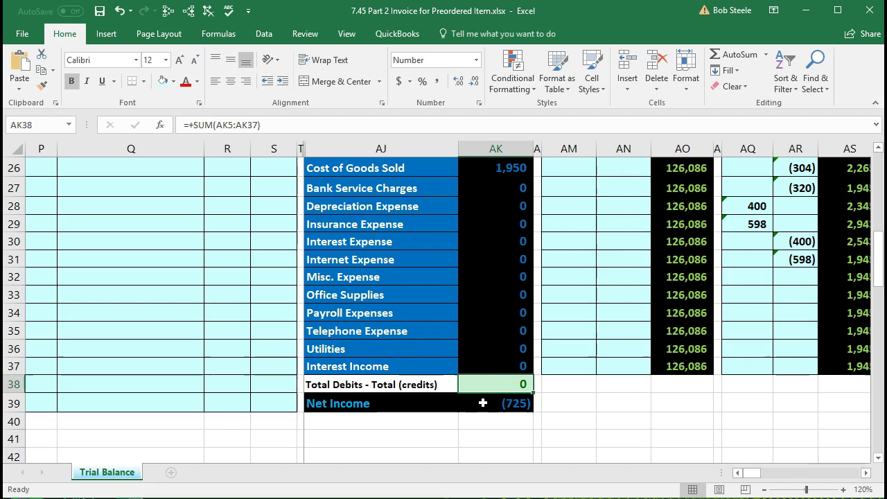
pyautogui.hotkey('alt', '=')
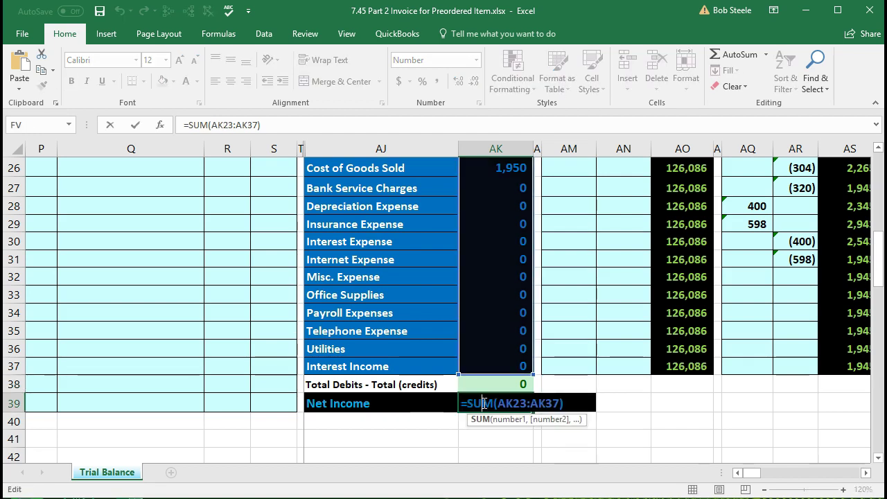
pyautogui.press('Return')
pyautogui.scroll(4, 481, 402)
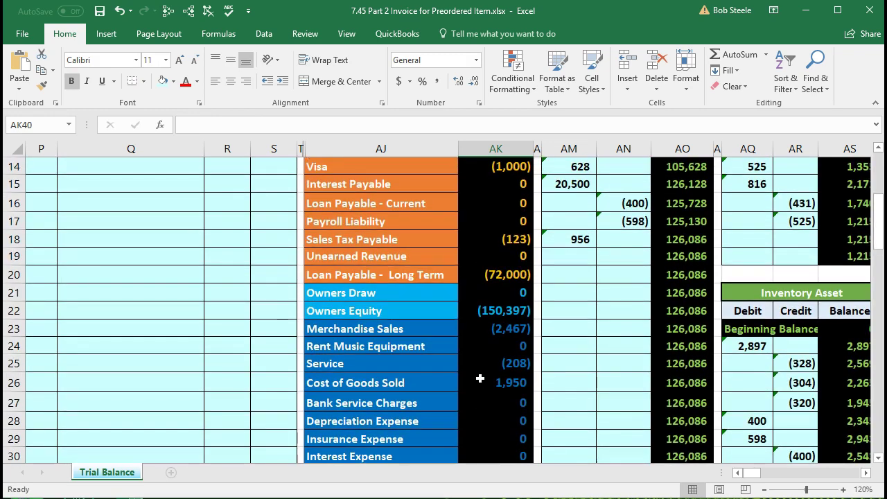
pyautogui.click(471, 334)
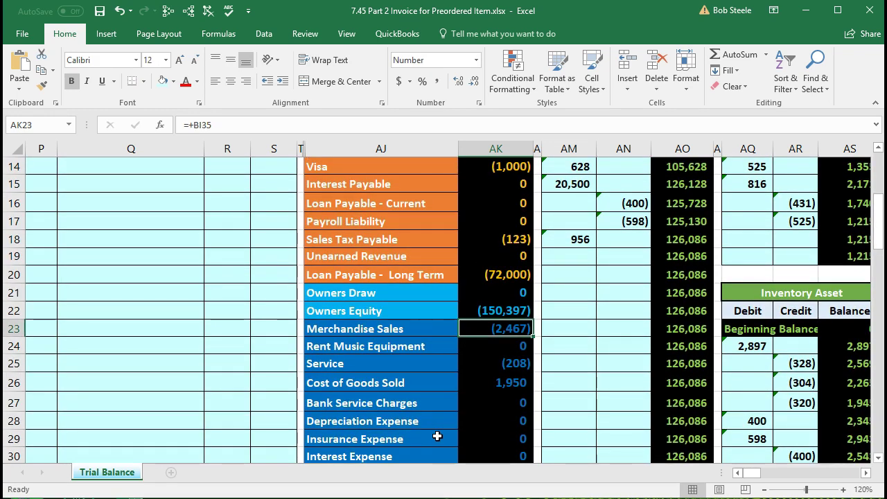
pyautogui.scroll(4, 437, 436)
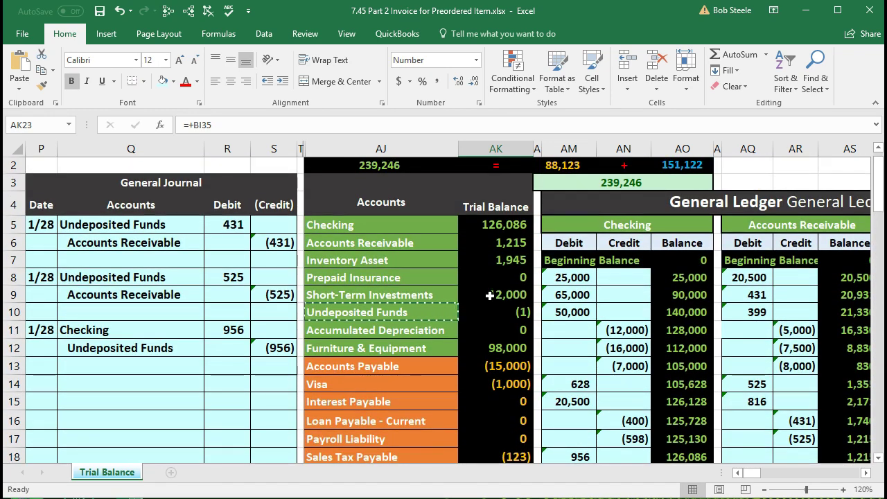
# Step: Trace dependents for the Checking, Accounts Receivable and Undeposited Funds trial balance amounts
pyautogui.click(493, 226)
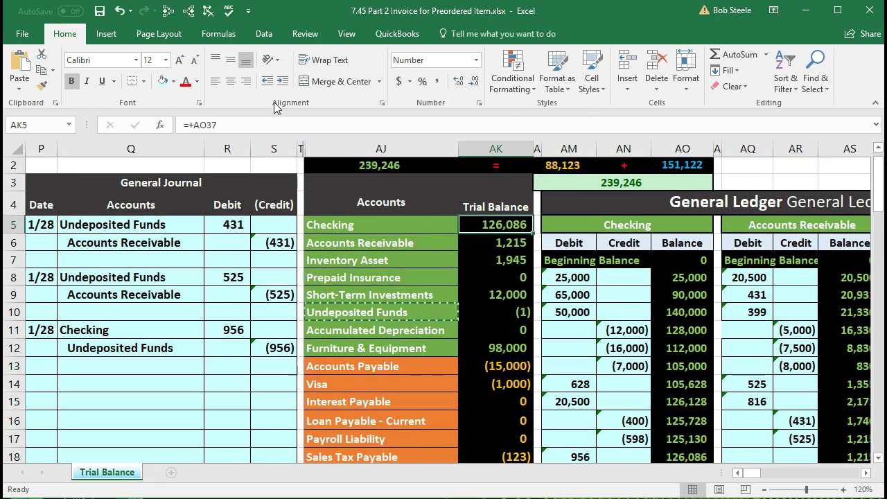
pyautogui.click(188, 10)
pyautogui.click(483, 241)
pyautogui.click(188, 11)
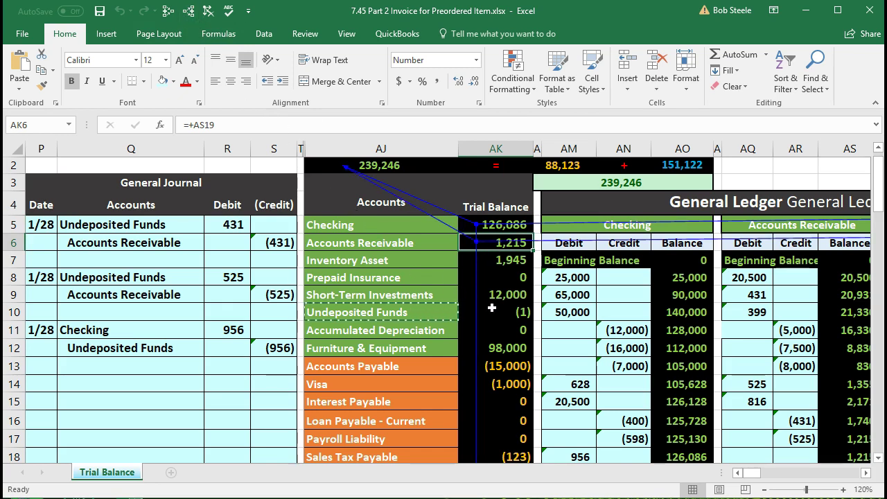
pyautogui.click(491, 308)
pyautogui.click(187, 10)
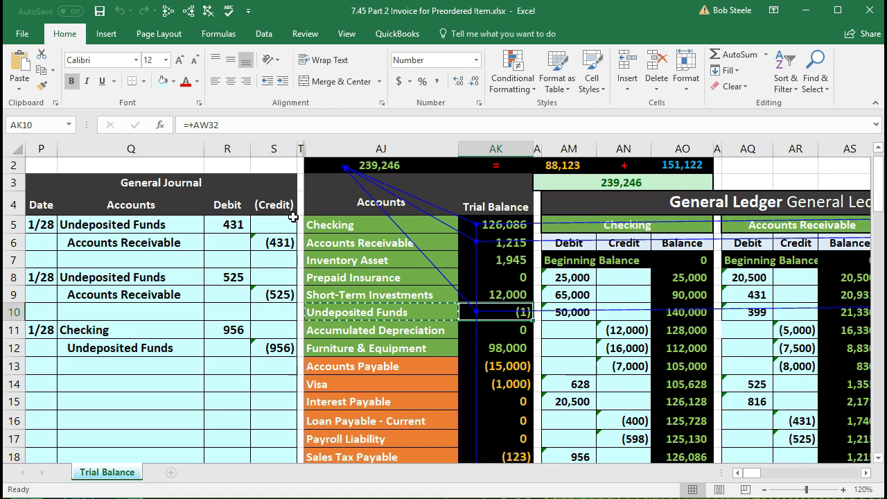
pyautogui.press('Right')
pyautogui.press('Right')
pyautogui.press('Right')
pyautogui.press('Right')
pyautogui.press('Right')
pyautogui.press('Right')
pyautogui.press('Right')
pyautogui.press('Right')
pyautogui.press('Right')
pyautogui.press('Right')
pyautogui.press('Right')
pyautogui.press('Right')
pyautogui.press('Right')
pyautogui.press('Right')
pyautogui.press('Right')
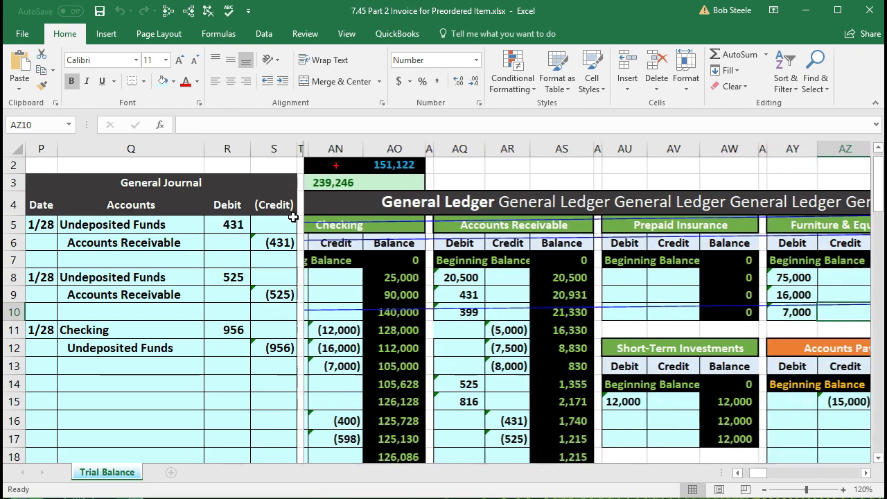
# Step: Review the balance sheet's Cash, Accounts Receivable, Undeposited Funds and Total Assets of 239,246
pyautogui.press('Right')
pyautogui.press('Right')
pyautogui.press('Right')
pyautogui.press('Right')
pyautogui.press('Right')
pyautogui.press('Right')
pyautogui.press('Right')
pyautogui.press('Right')
pyautogui.press('Right')
pyautogui.press('Right')
pyautogui.press('Right')
pyautogui.press('Right')
pyautogui.press('Right')
pyautogui.press('Right')
pyautogui.press('Right')
pyautogui.press('Right')
pyautogui.press('Right')
pyautogui.press('Right')
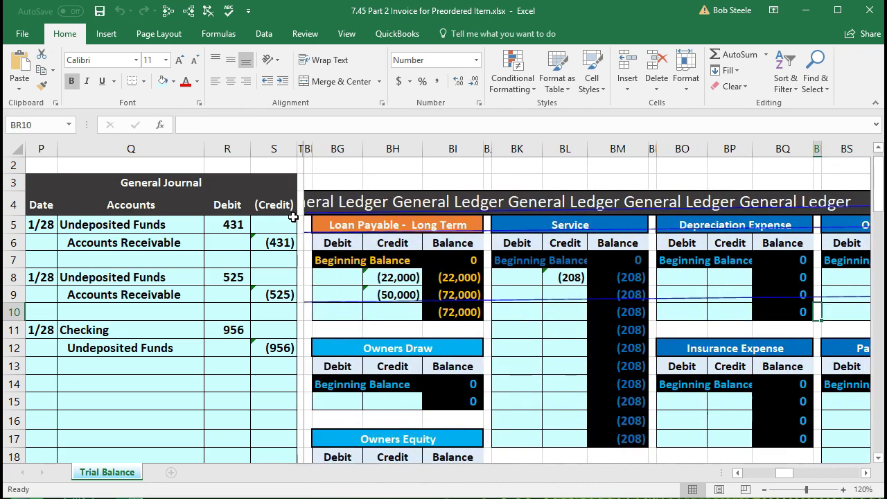
pyautogui.press('Right')
pyautogui.press('Right')
pyautogui.press('Right')
pyautogui.press('Right')
pyautogui.press('Right')
pyautogui.press('Right')
pyautogui.press('Right')
pyautogui.press('Right')
pyautogui.press('Right')
pyautogui.press('Right')
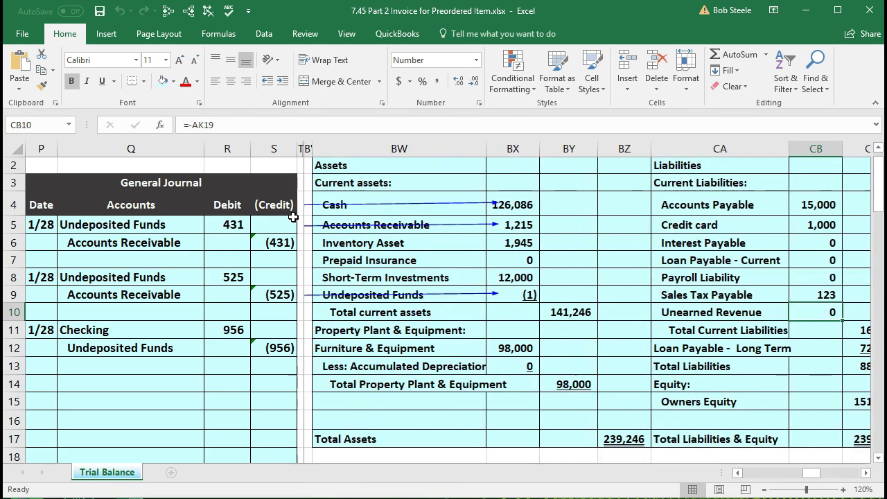
pyautogui.click(525, 204)
pyautogui.click(526, 226)
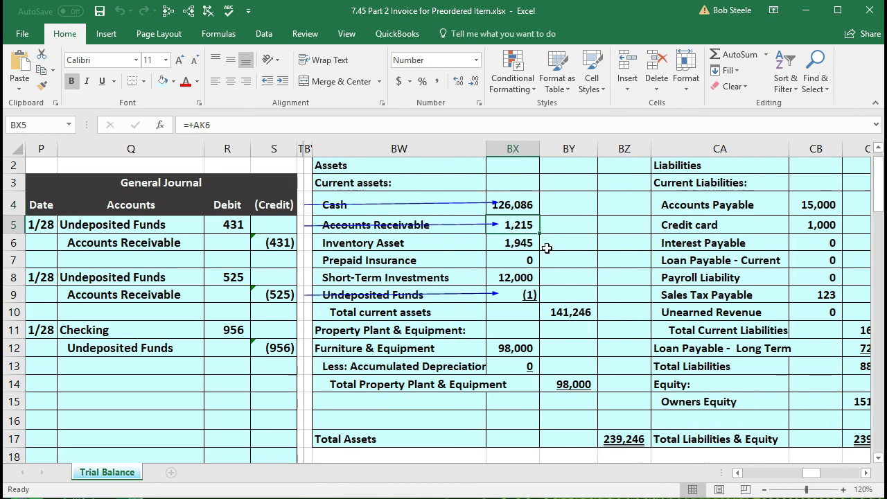
pyautogui.click(534, 295)
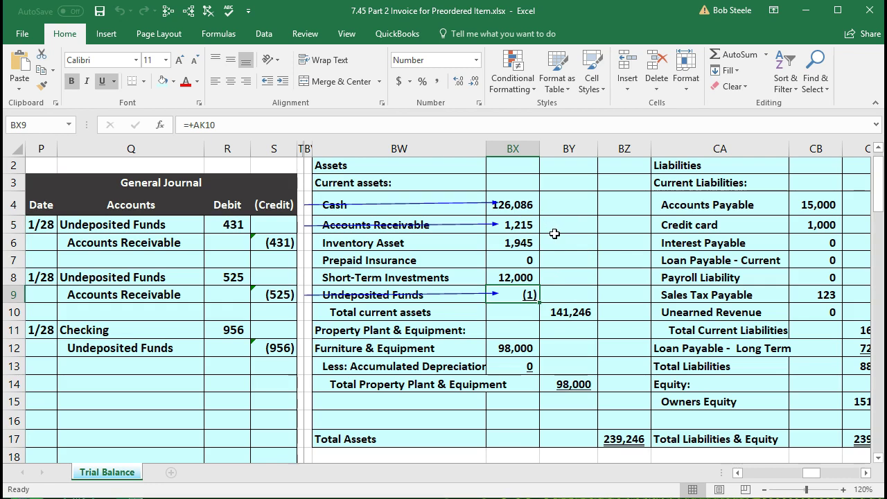
pyautogui.scroll(-1, 558, 234)
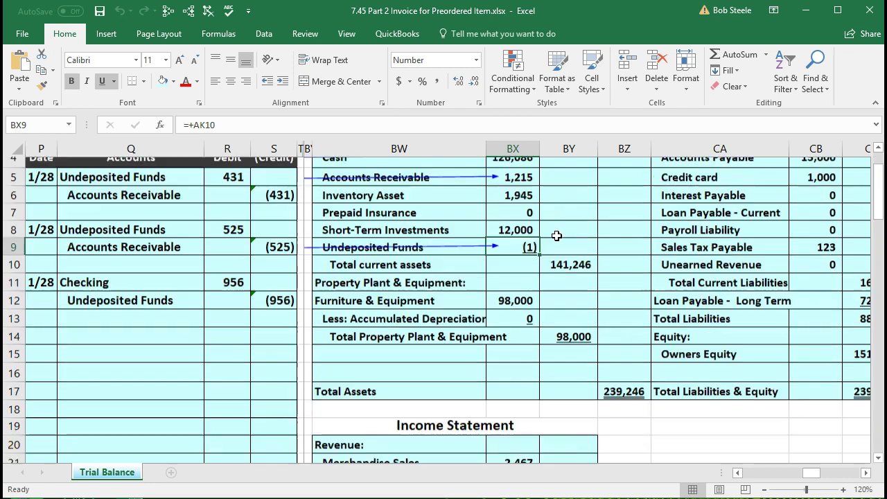
pyautogui.click(631, 383)
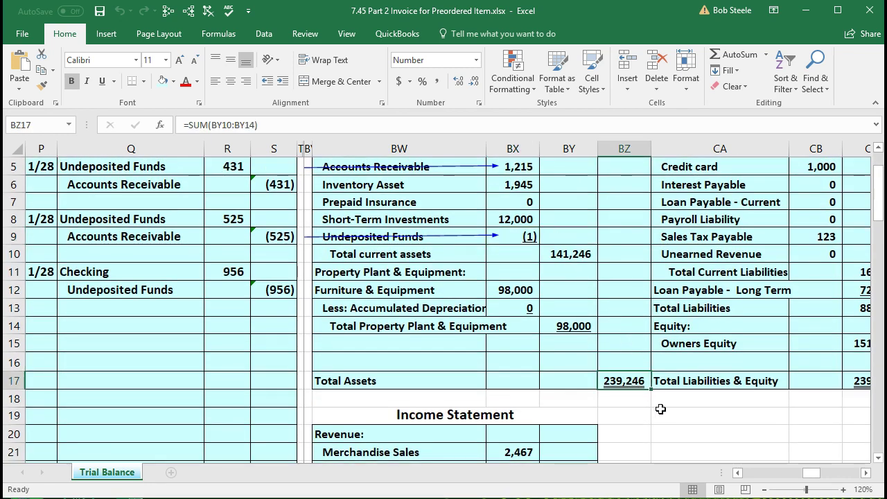
# Step: Confirm Total Liabilities & Equity also equals 239,246
pyautogui.press('Right')
pyautogui.press('Right')
pyautogui.press('Right')
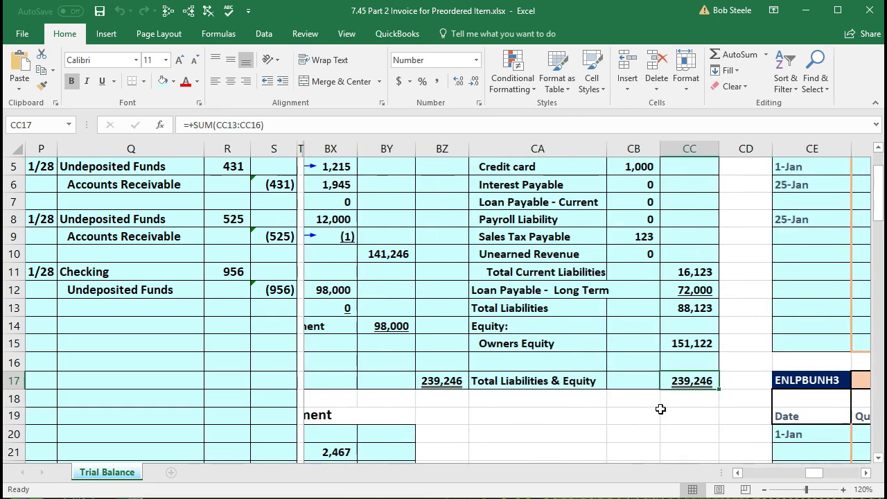
pyautogui.press('Left')
pyautogui.press('Left')
pyautogui.press('Left')
pyautogui.press('Left')
pyautogui.press('Left')
pyautogui.press('Left')
pyautogui.press('Left')
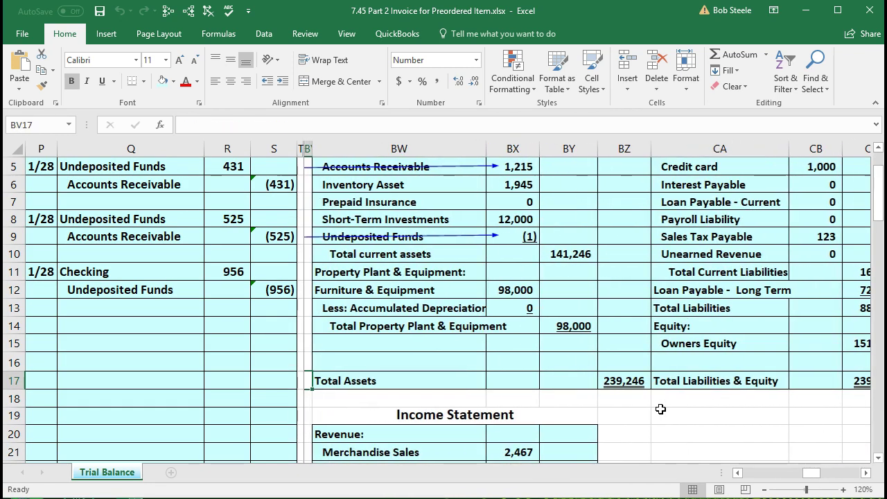
pyautogui.scroll(-5, 661, 409)
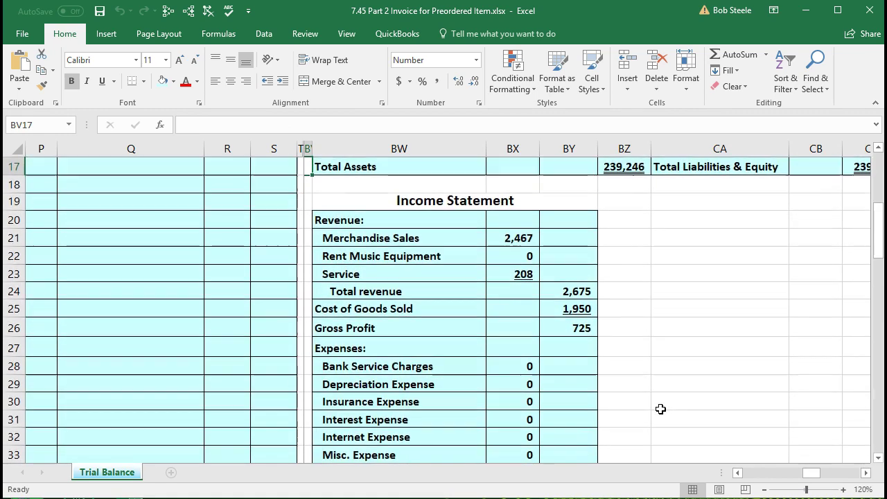
pyautogui.scroll(-3, 660, 409)
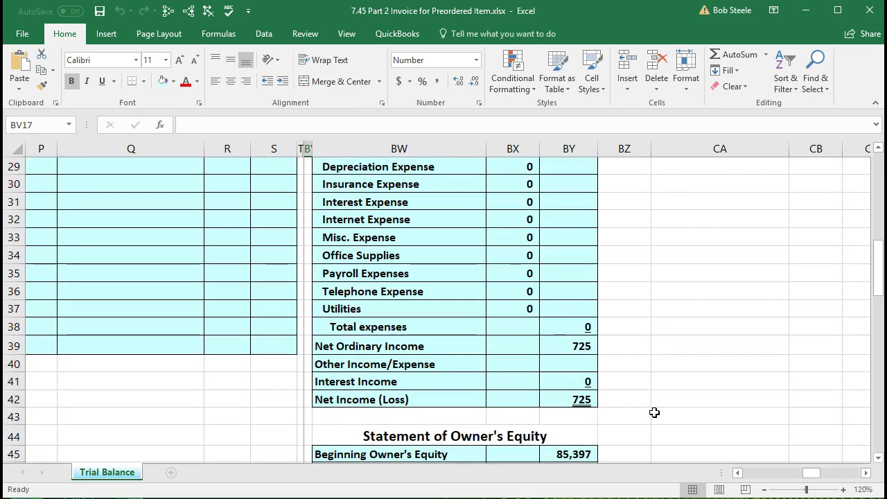
# Step: Check net income of 725 flows into Ending Owner's Equity of 151,122 on the balance sheet
pyautogui.click(581, 400)
pyautogui.scroll(-2, 661, 384)
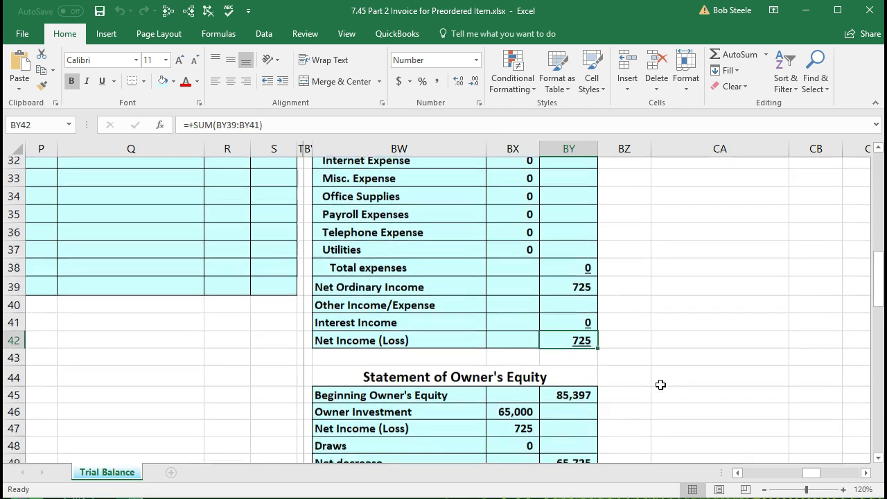
pyautogui.click(516, 388)
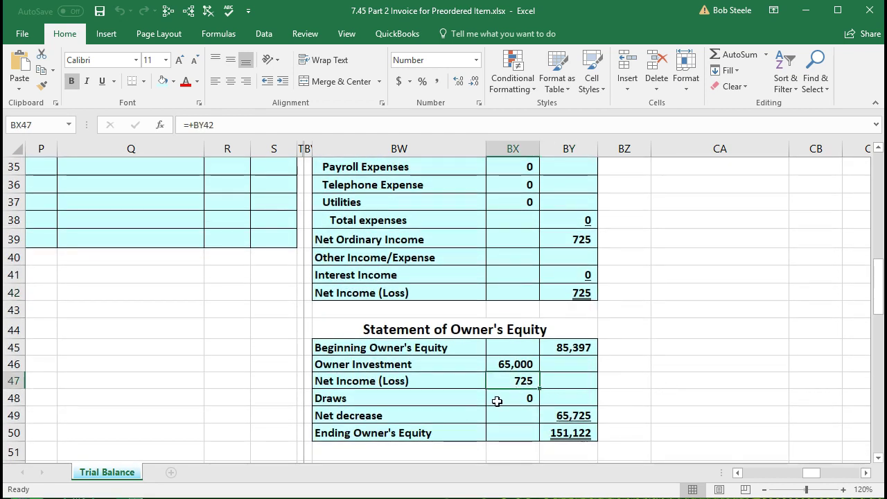
pyautogui.click(572, 437)
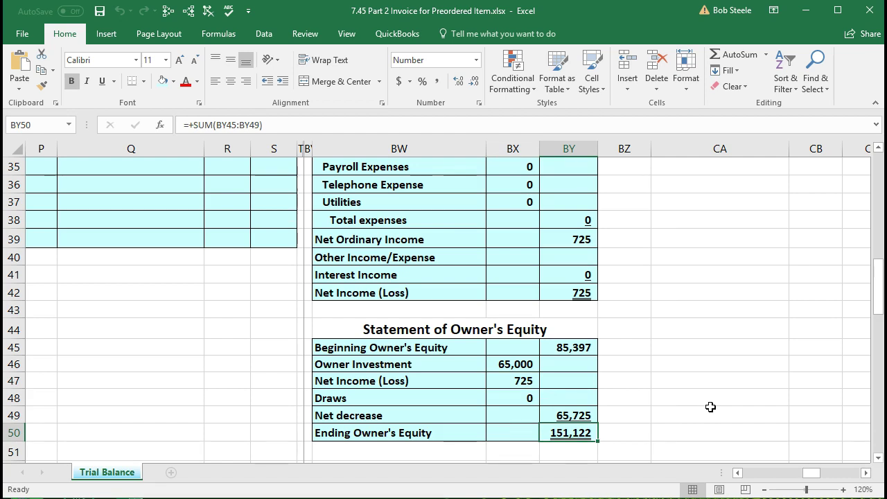
pyautogui.scroll(8, 711, 407)
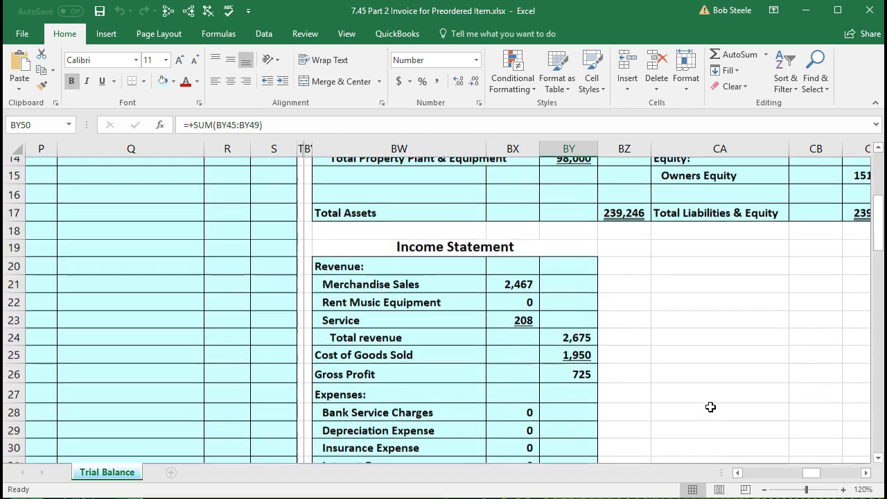
pyautogui.click(767, 237)
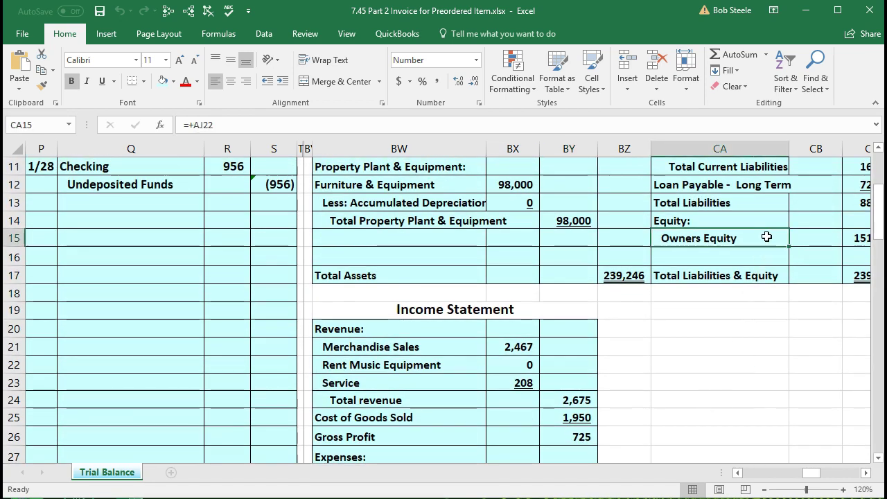
pyautogui.press('Right')
pyautogui.press('Right')
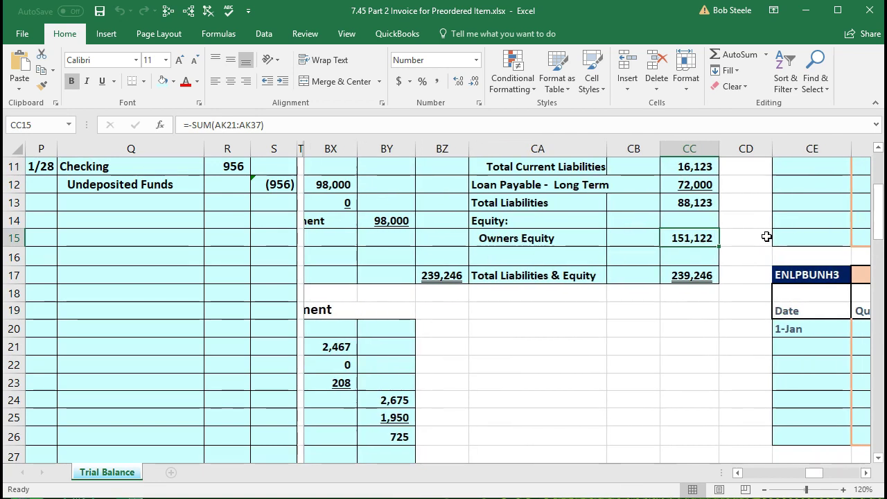